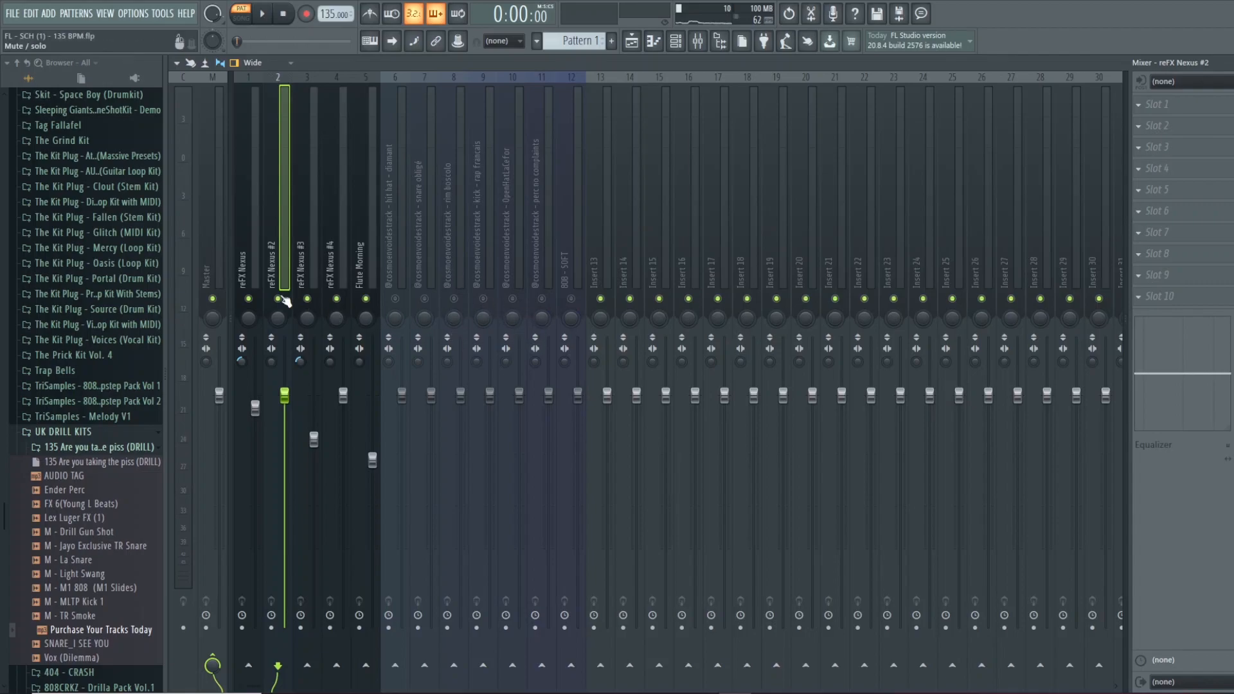
Reset stereo separation on reFX Nexus and reFX Nexus #3, and mute reFX Nexus #3, reFX Nexus #4 and Flute Morning during playback
left_click_drag(253, 364, 300, 356)
key("space")
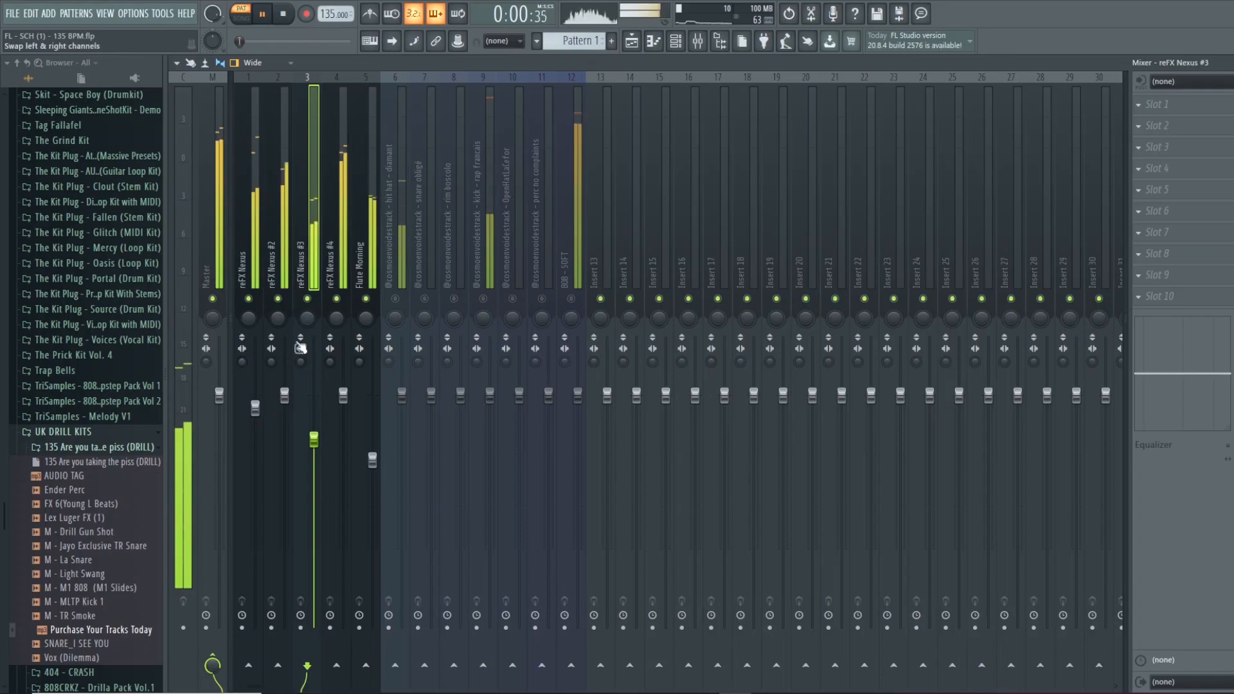
left_click(365, 299)
left_click(337, 299)
left_click(307, 298)
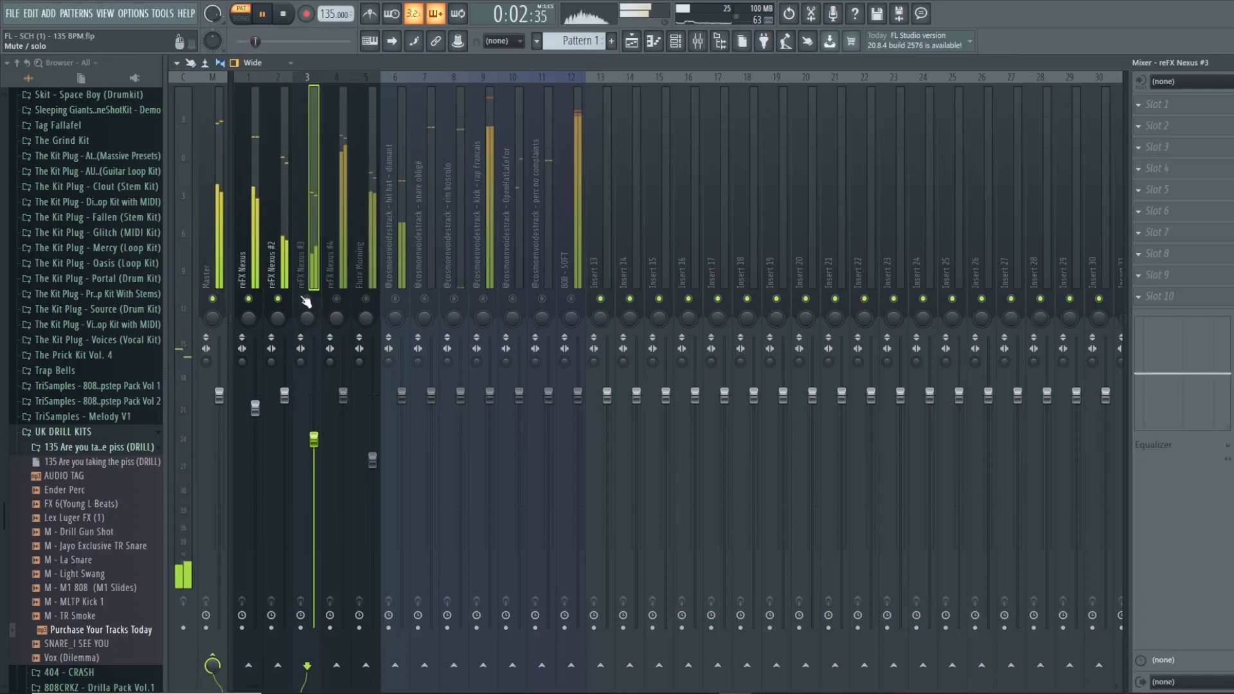
Insert Pro-Q 3 on the reFX Nexus track and add a 48 dB/oct low cut at about 210 Hz, Q about 0.6
left_click(257, 284)
left_click(1157, 102)
mouse_move(1161, 119)
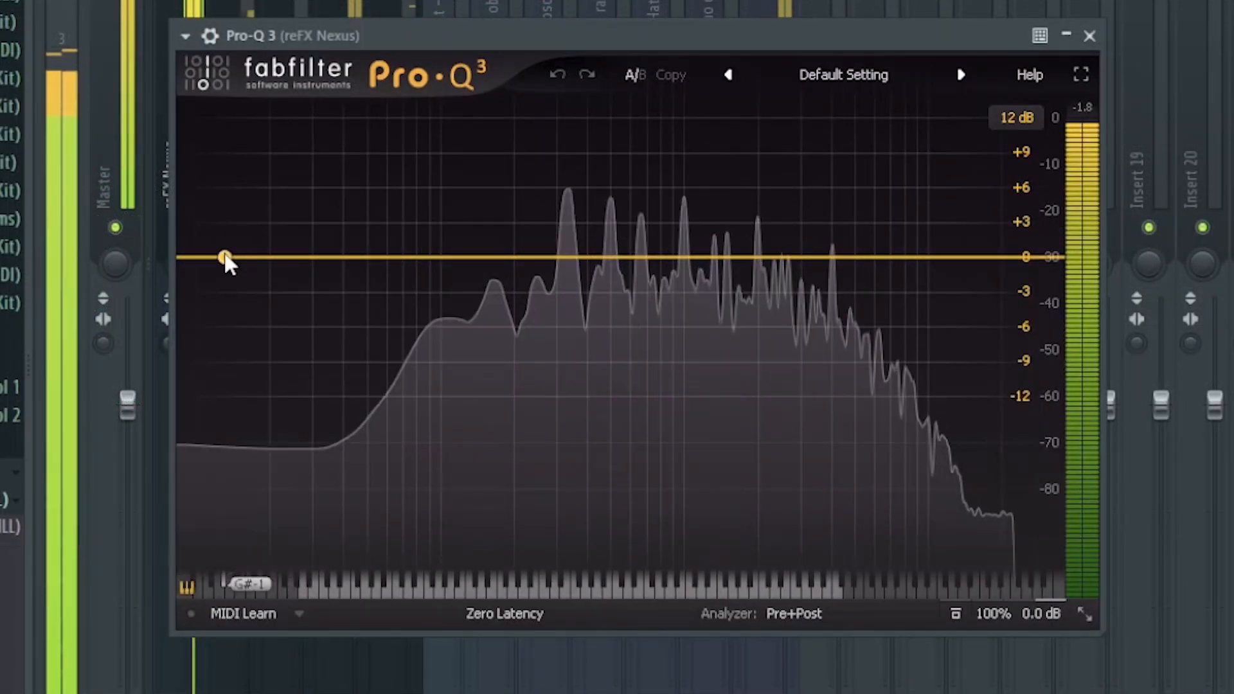
left_click_drag(225, 257, 251, 290)
left_click(208, 382)
left_click(247, 398)
scroll(239, 331, "up", 2)
scroll(241, 335, "up", 3)
left_click_drag(251, 369, 521, 308)
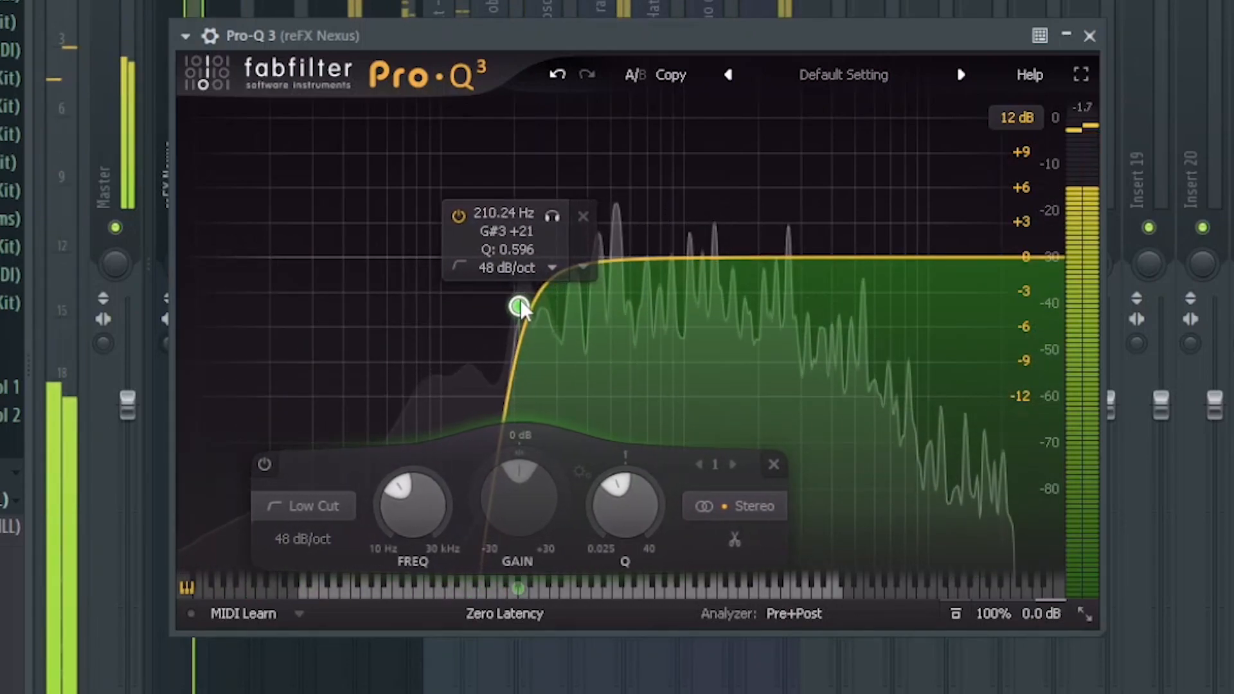
Add a steeper high-cut band at the upper end of the reFX Nexus track's EQ and pull it down in frequency
left_click_drag(1054, 256, 1020, 282)
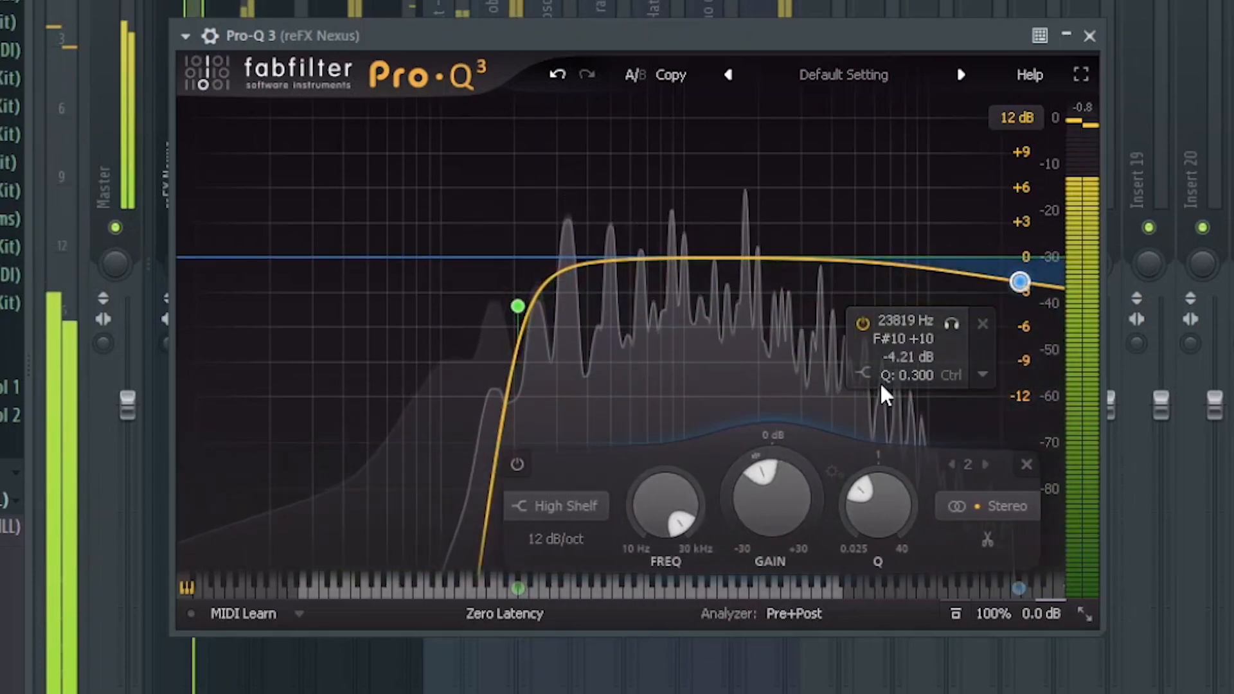
left_click(861, 374)
left_click(949, 398)
scroll(927, 333, "up", 2)
scroll(927, 333, "up", 3)
left_click_drag(1021, 371, 892, 346)
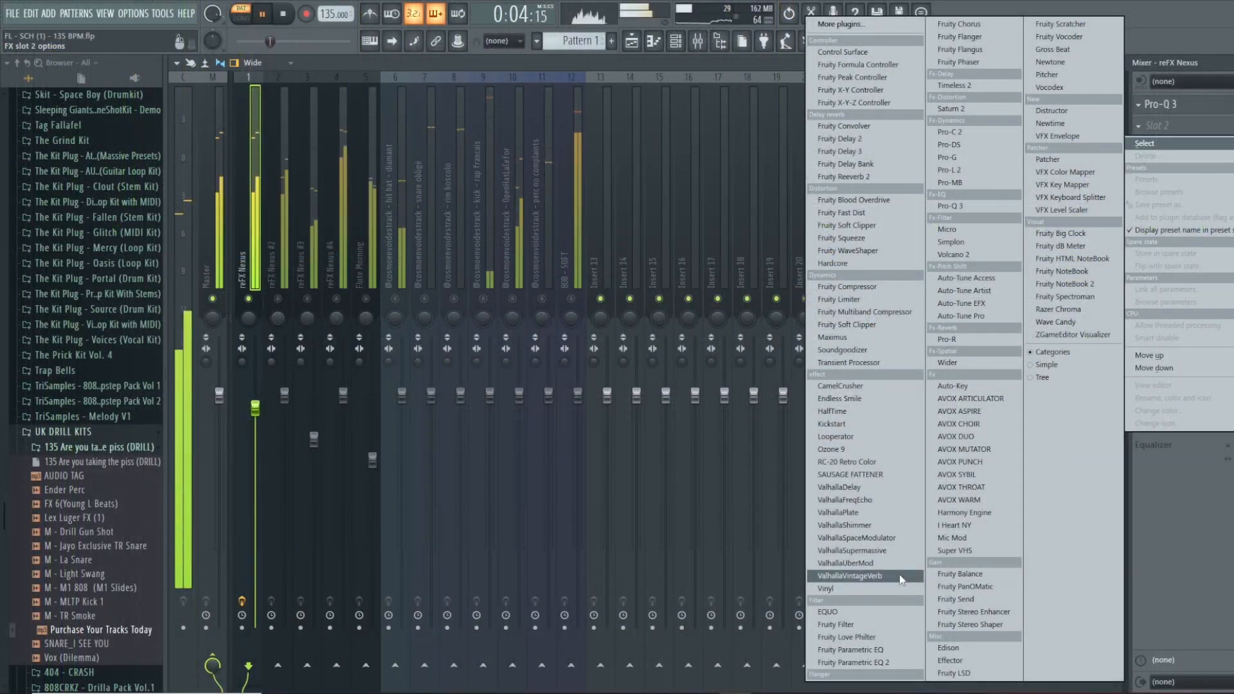
Insert ValhallaVintageVerb on reFX Nexus with the mix at about 17% and the decay at about 1.08 s
left_click(902, 576)
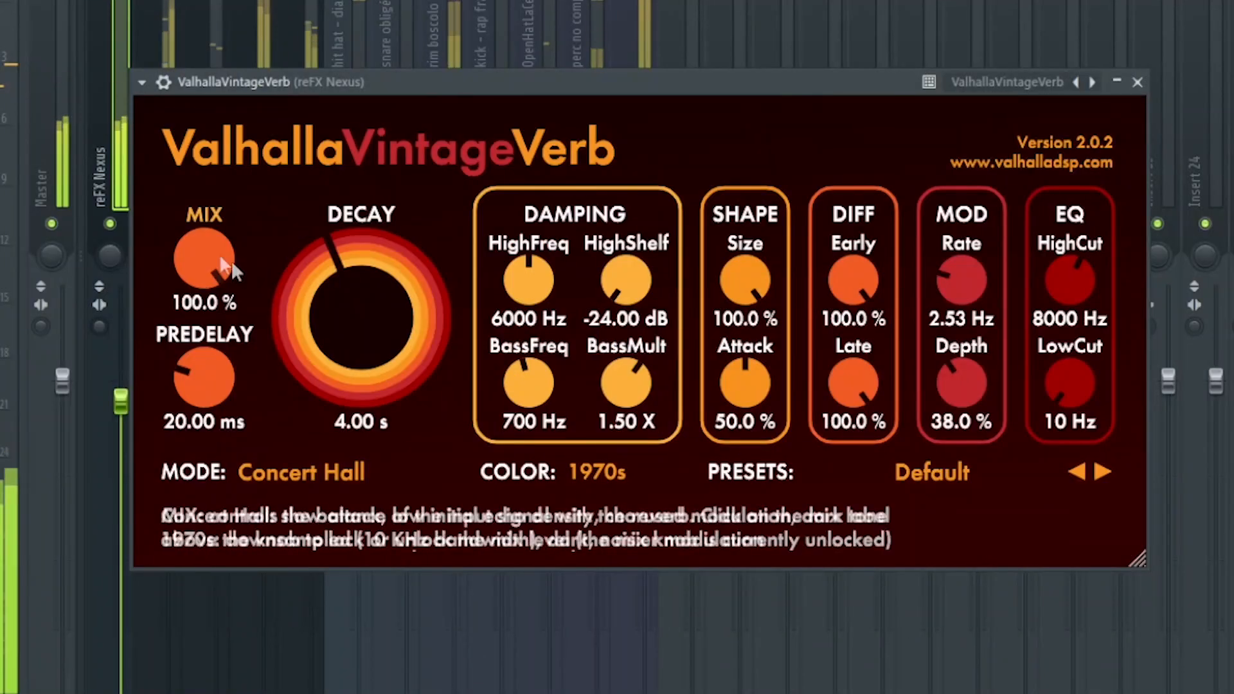
left_click_drag(315, 338, 259, 426)
left_click_drag(312, 308, 277, 350)
left_click_drag(222, 267, 284, 280)
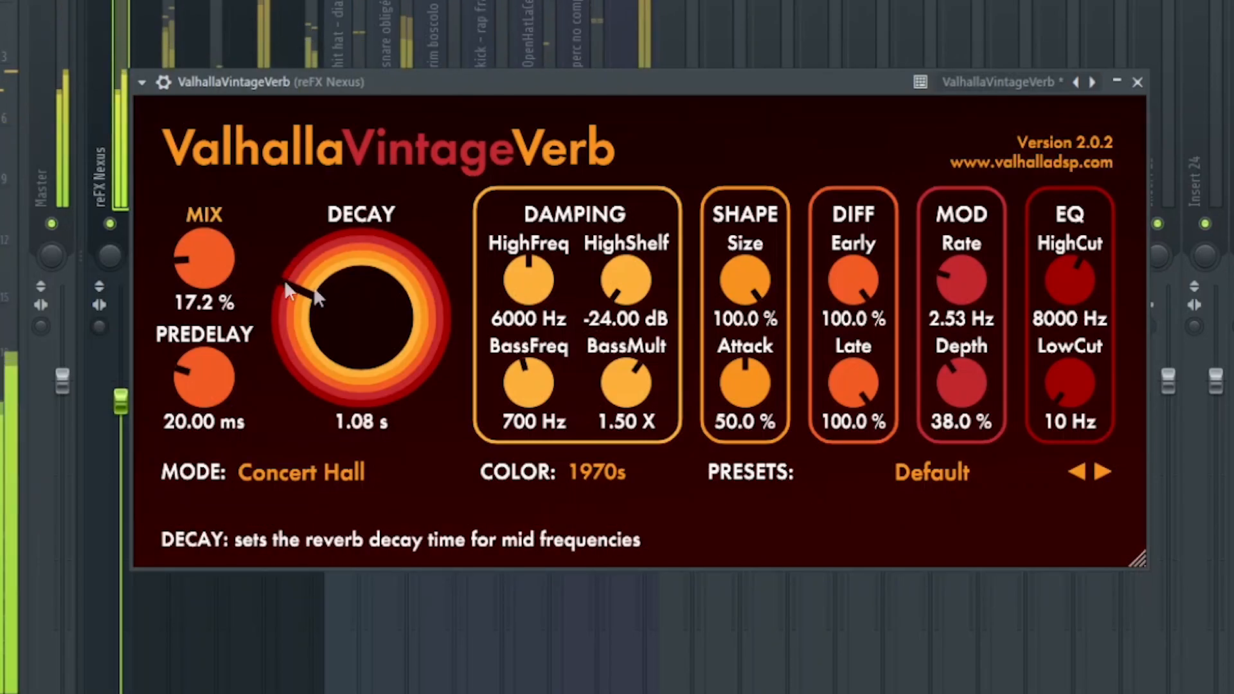
left_click(1137, 82)
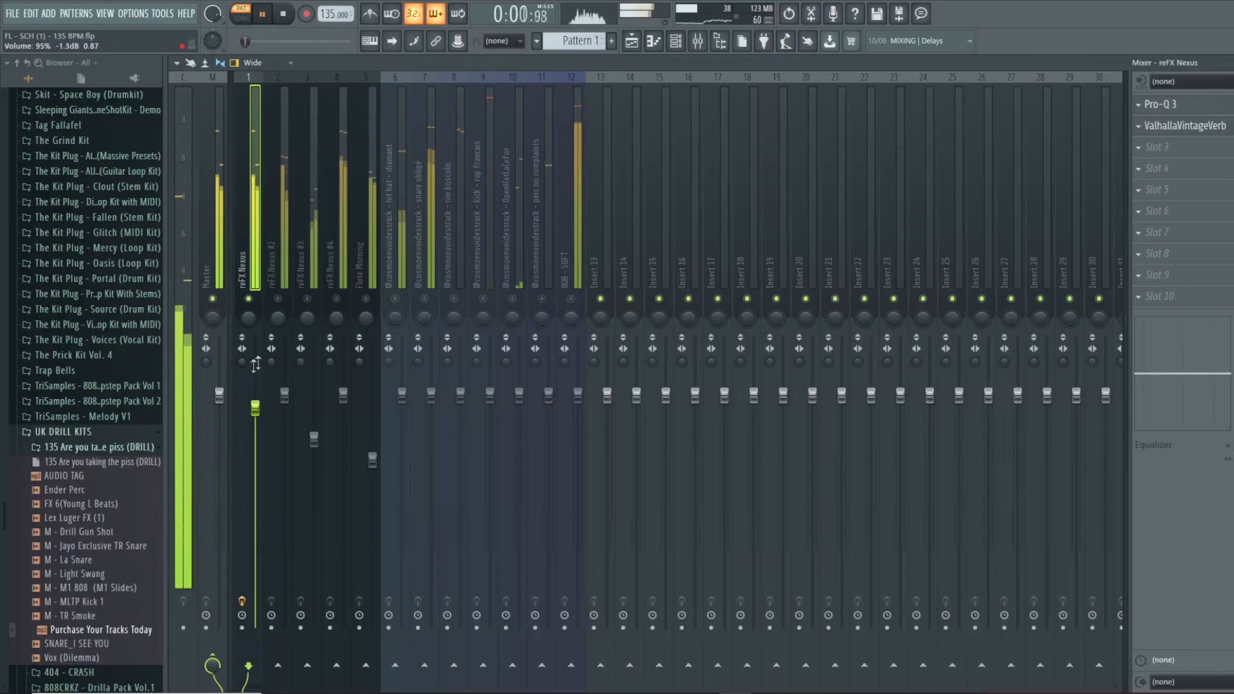
Separate the stereo image of reFX Nexus and reFX Nexus #2 (33% separated), and trim the reFX Nexus fader slightly below 0 dB
left_click_drag(242, 362, 262, 419)
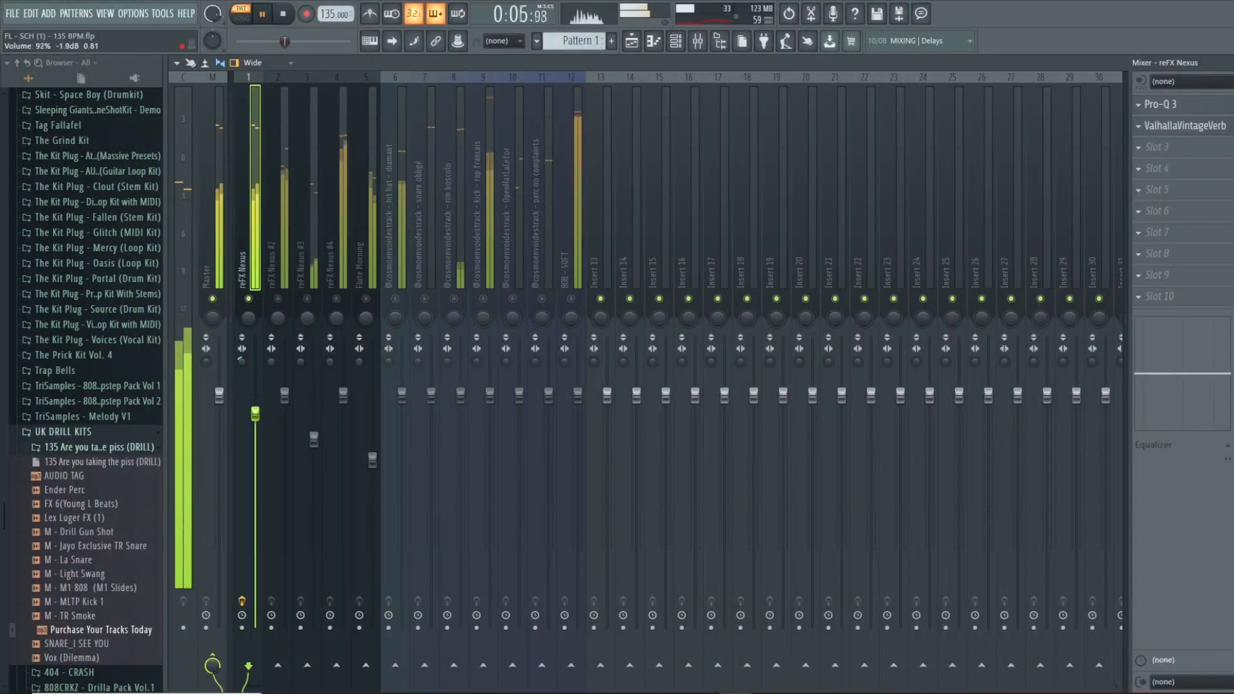
right_click(257, 407)
left_click(266, 412)
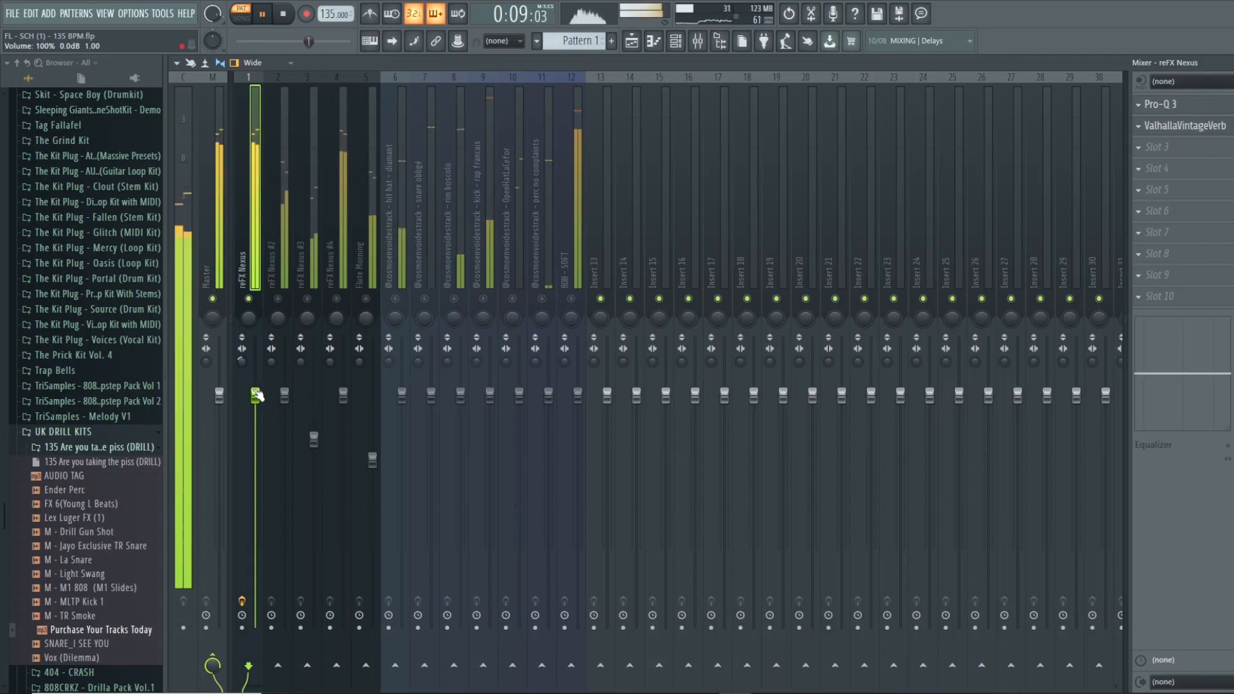
left_click_drag(255, 397, 272, 352)
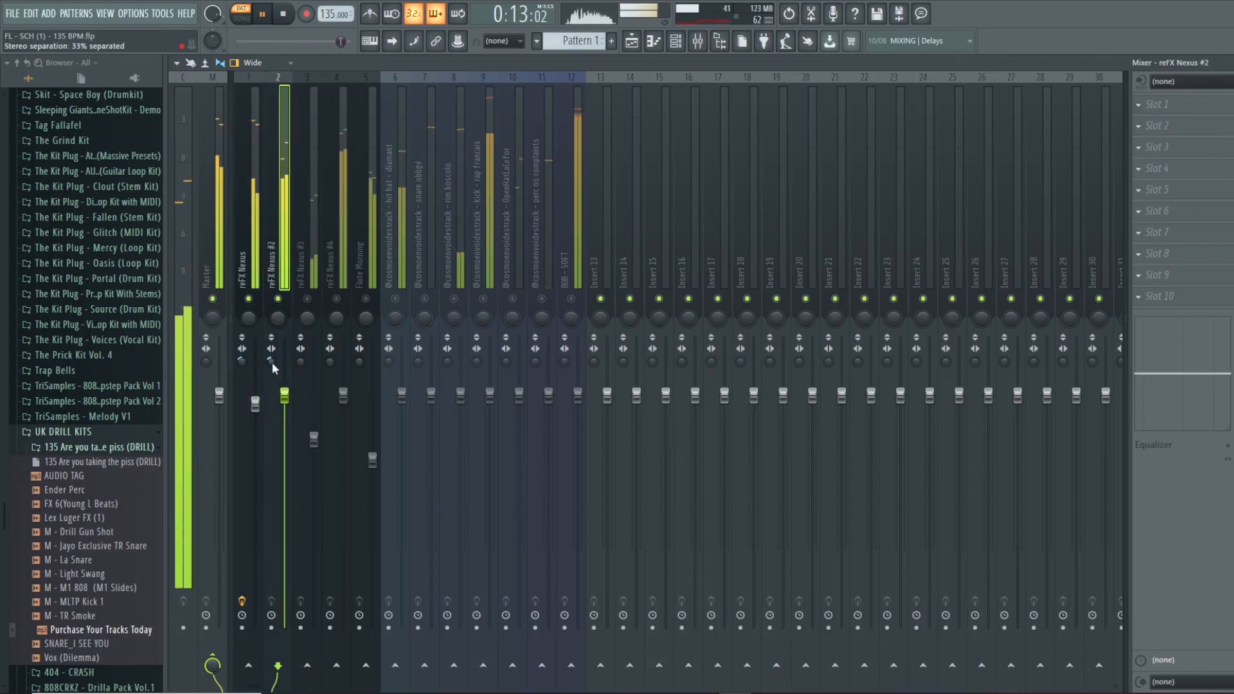
Insert Pro-Q 3 on reFX Nexus #2 and add a 48 dB/oct low cut at about 253 Hz, Q about 0.36
left_click(1138, 125)
mouse_move(1148, 114)
left_click(957, 185)
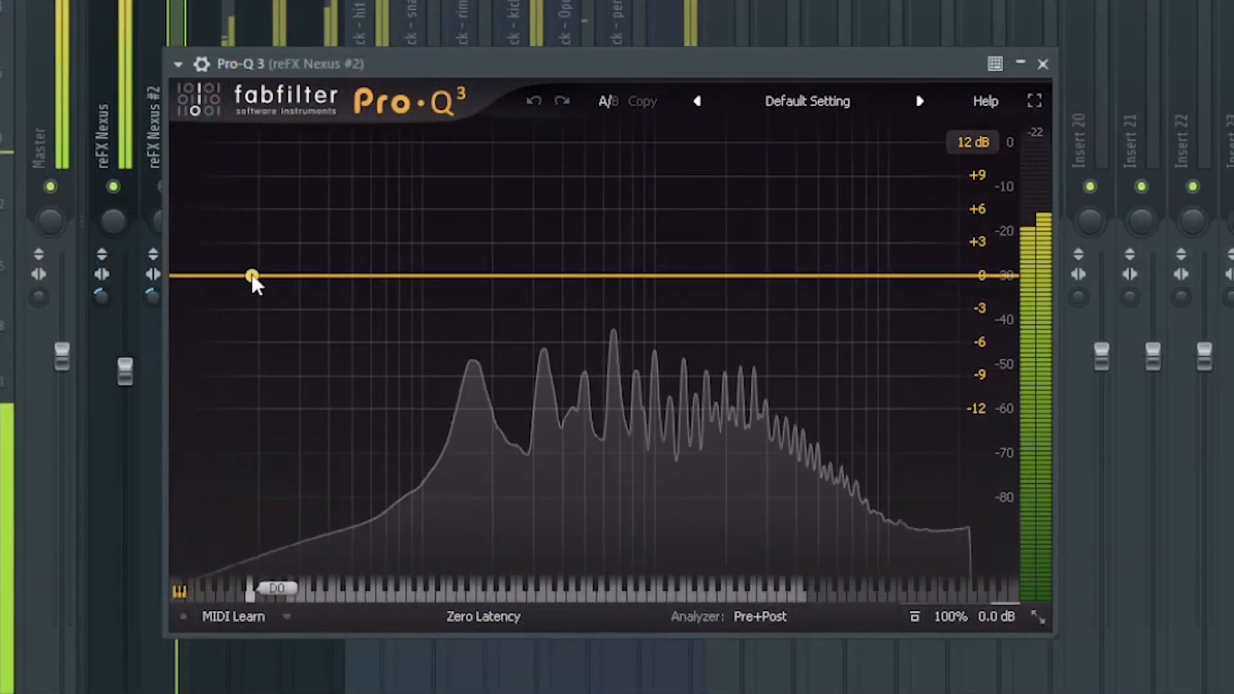
left_click_drag(252, 276, 281, 324)
left_click(231, 412)
left_click(275, 429)
scroll(261, 354, "up", 2)
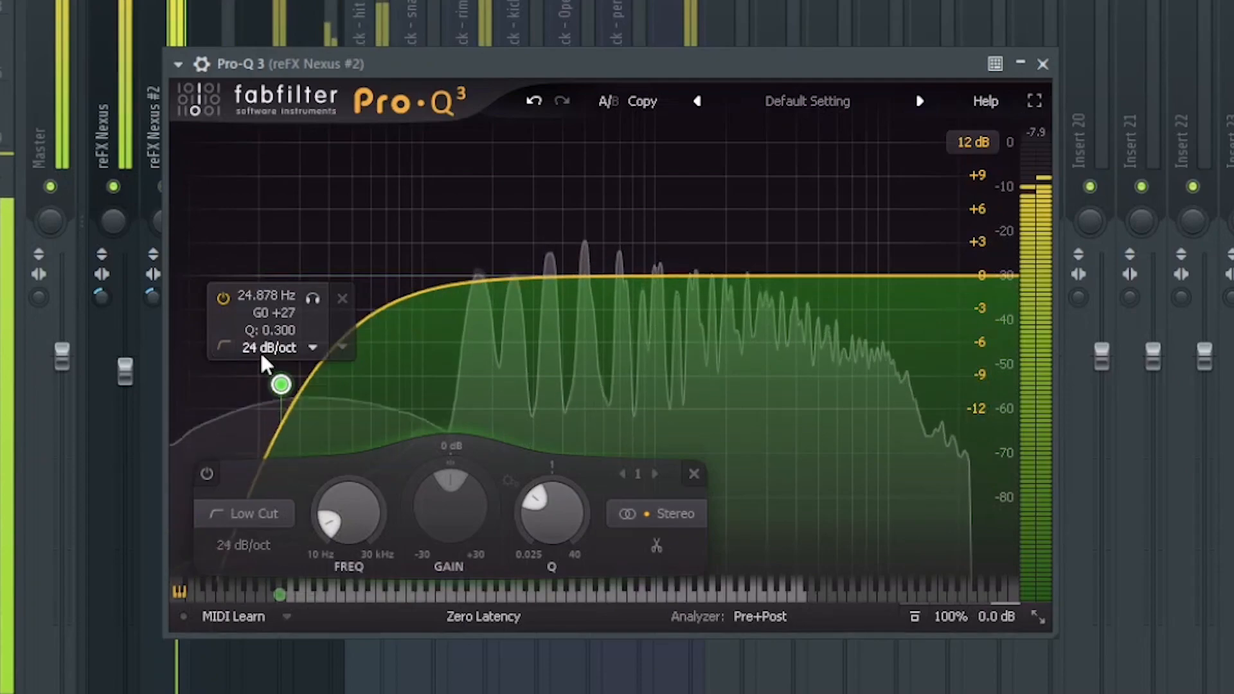
scroll(263, 363, "up", 3)
left_click_drag(281, 385, 516, 368)
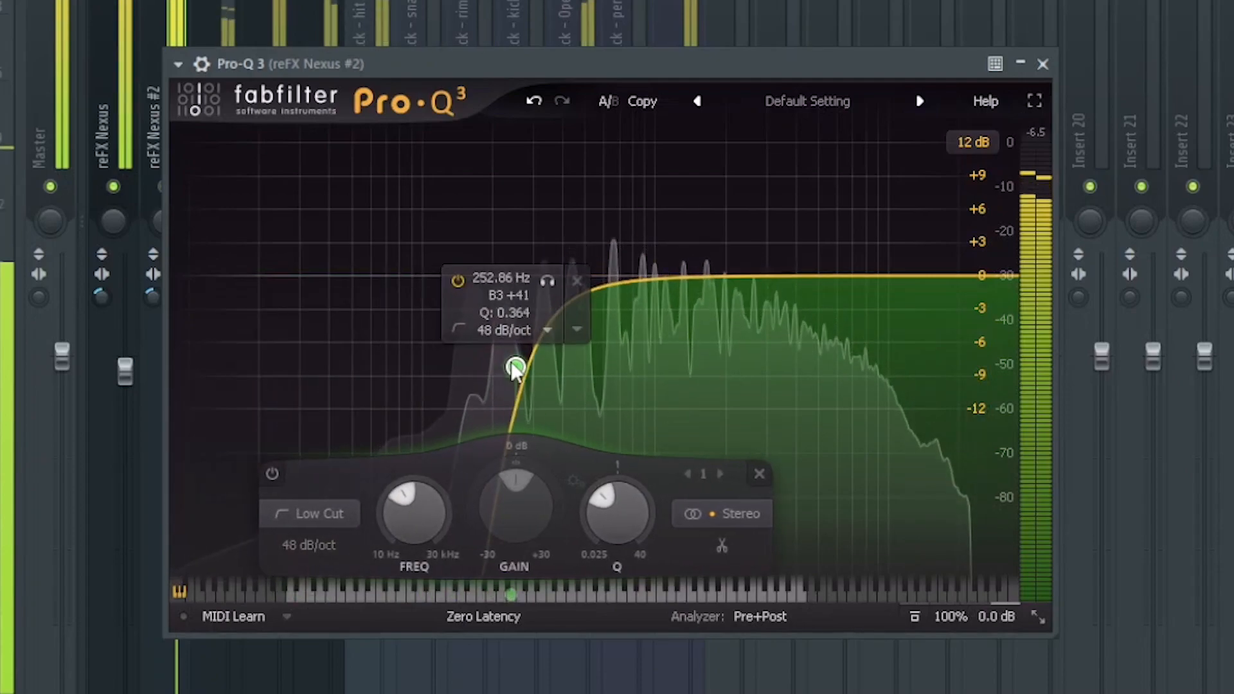
Add a 36 dB/oct high cut at about 3.8 kHz, Q about 0.45, to the reFX Nexus #2 EQ
left_click_drag(964, 276, 920, 315)
left_click(826, 403)
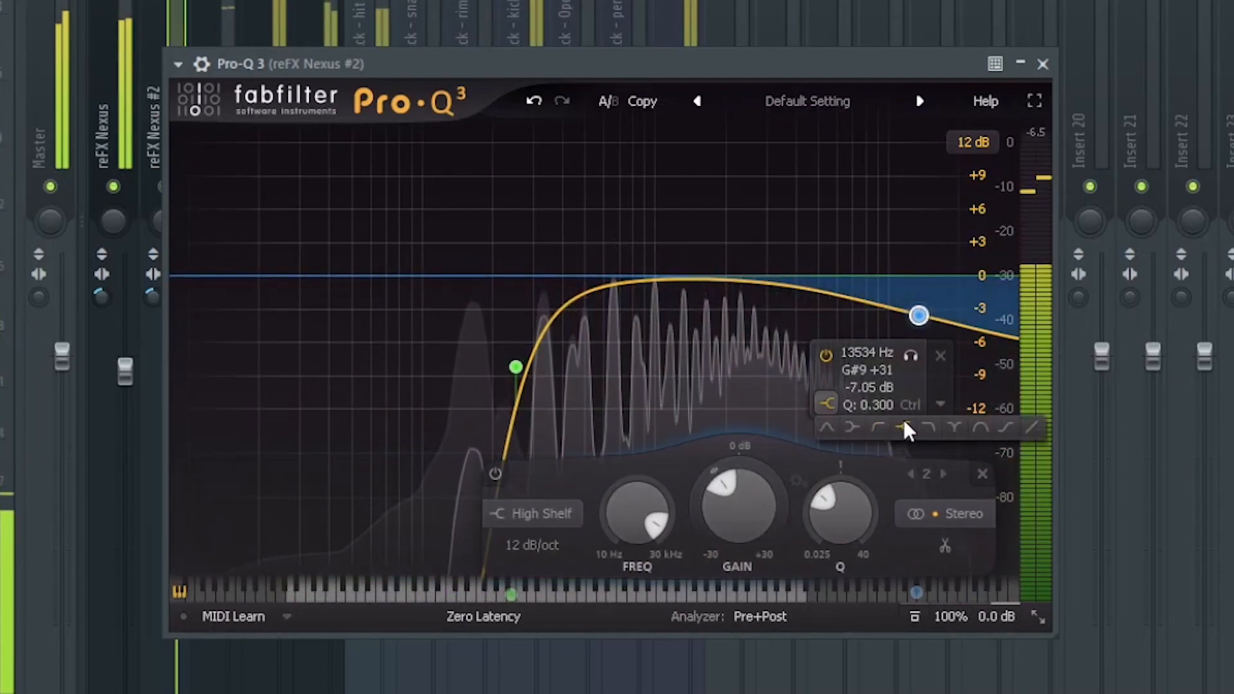
left_click(926, 427)
scroll(859, 350, "up", 4)
left_click_drag(917, 383, 786, 342)
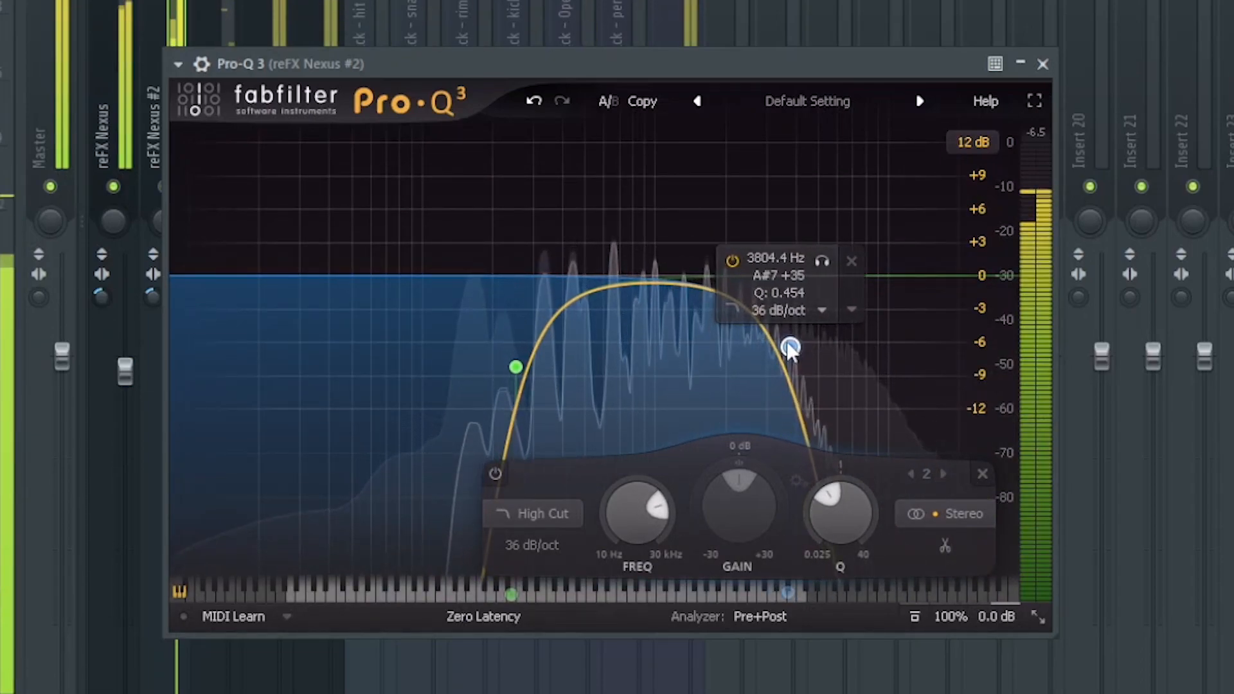
left_click(1043, 65)
Insert ValhallaVintageVerb on reFX Nexus #2 and set its mix to about 21%
left_click(1148, 126)
mouse_move(1155, 142)
left_click(828, 577)
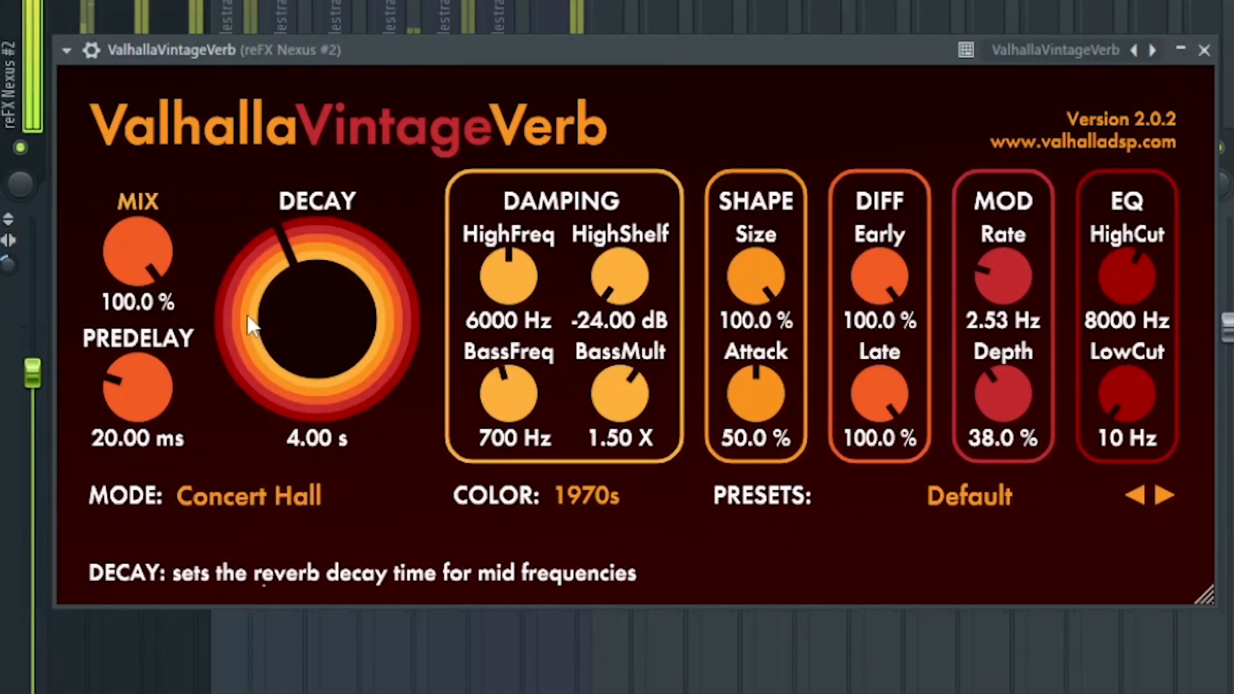
left_click_drag(145, 274, 58, 352)
left_click_drag(126, 267, 122, 264)
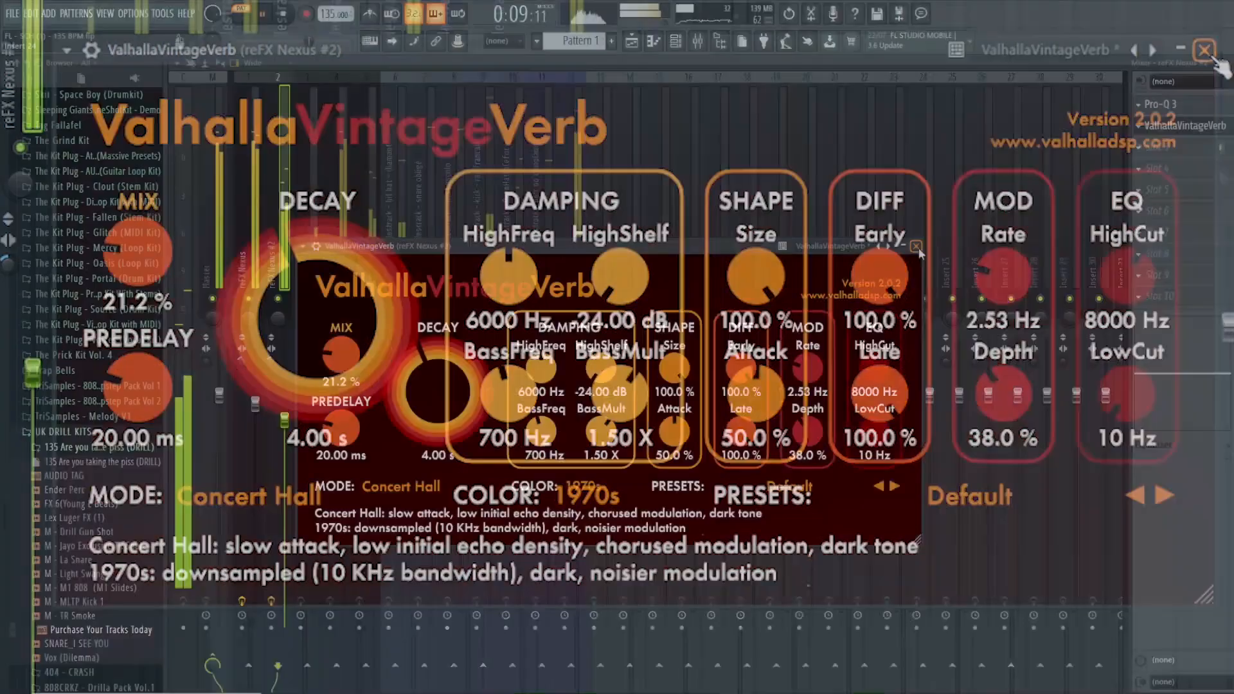
left_click(1204, 50)
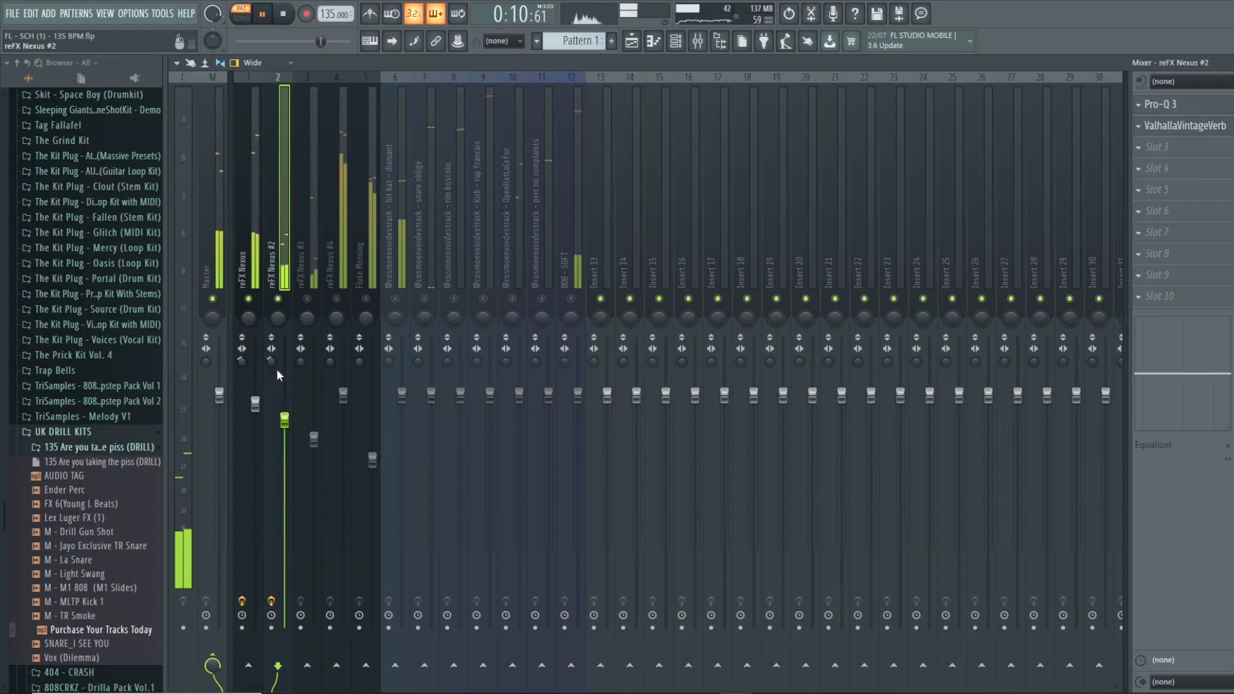
Lower the reFX Nexus #2 fader slightly and pan the track to the left
left_click_drag(284, 419, 285, 424)
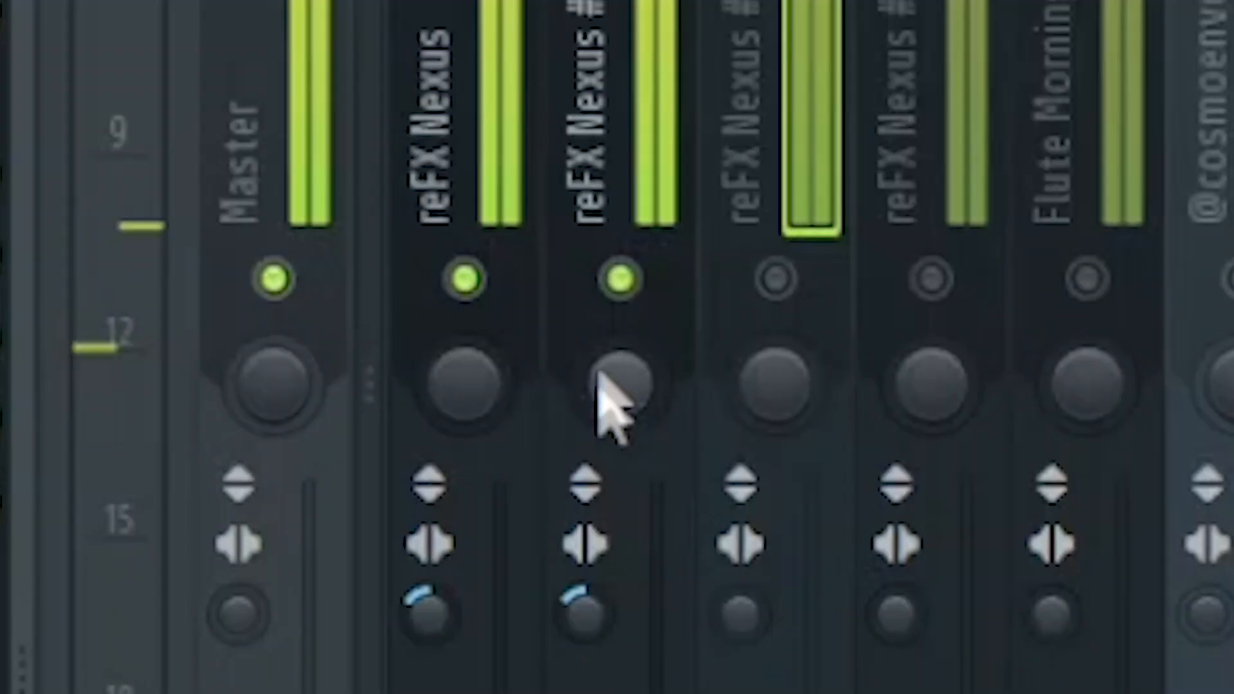
mouse_move(602, 385)
left_mouse_down()
mouse_move(601, 412)
mouse_move(605, 382)
left_mouse_up()
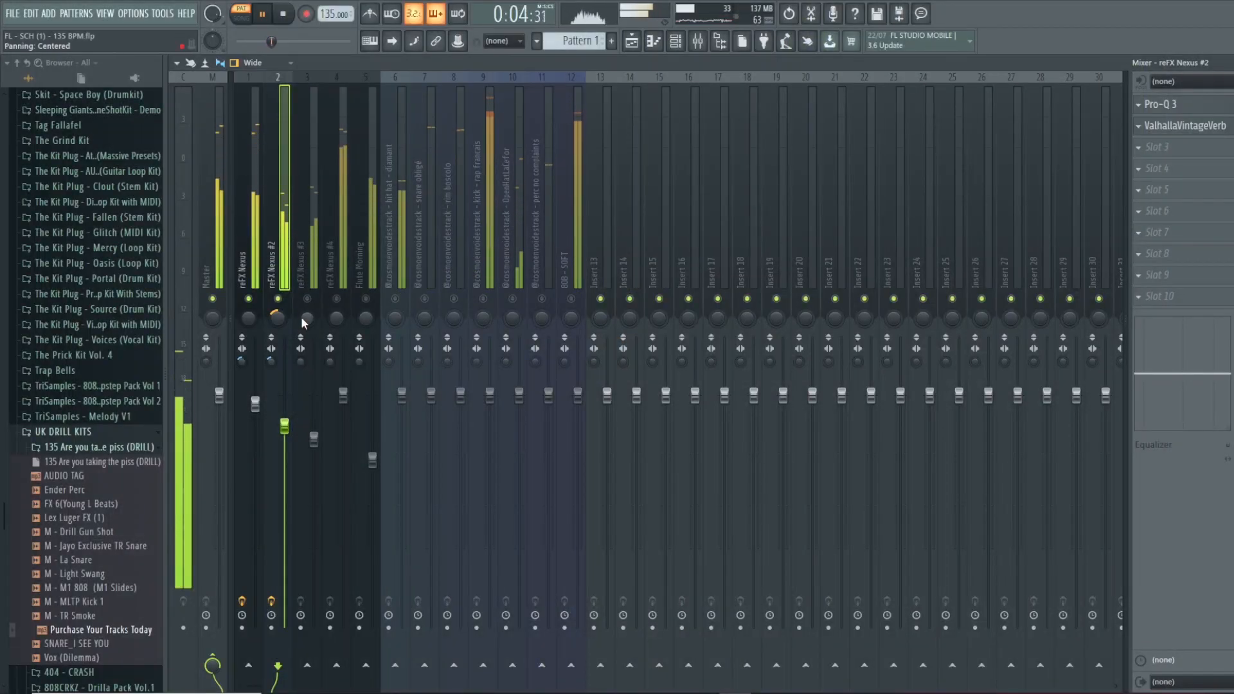
Balance the three lead Nexus faders: lower reFX Nexus to about 88%, lower reFX Nexus #2 and raise reFX Nexus #3
left_click_drag(316, 448, 316, 431)
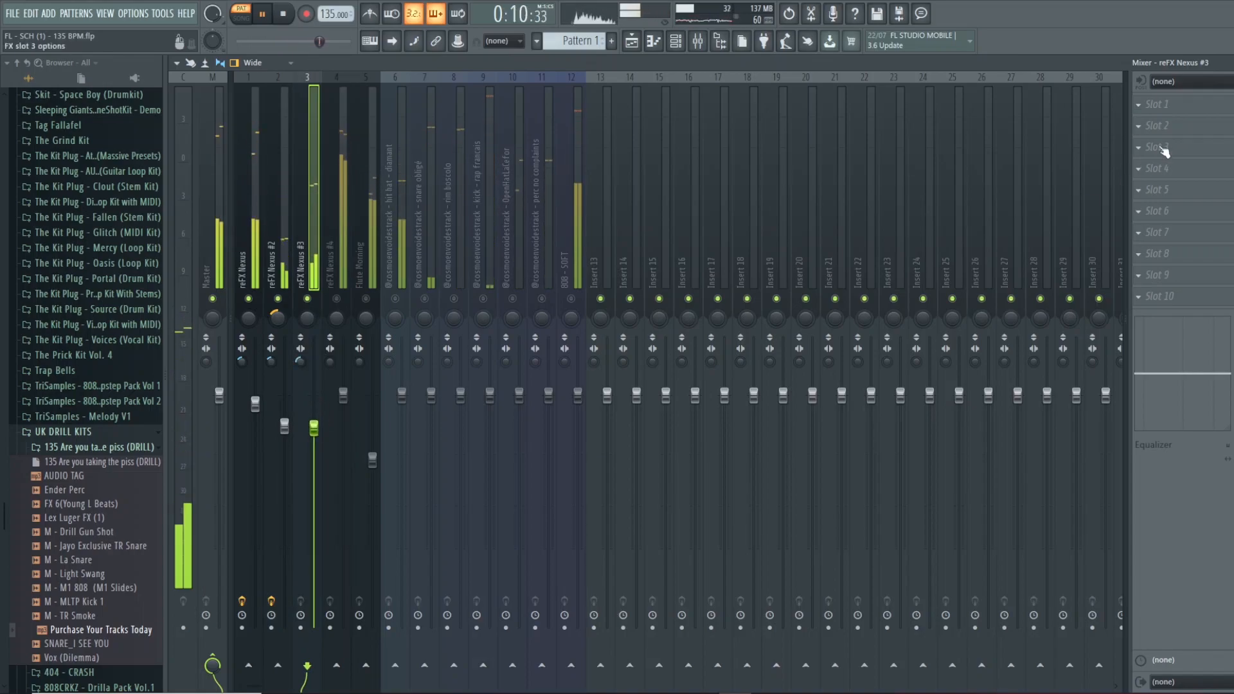
left_click(1176, 106)
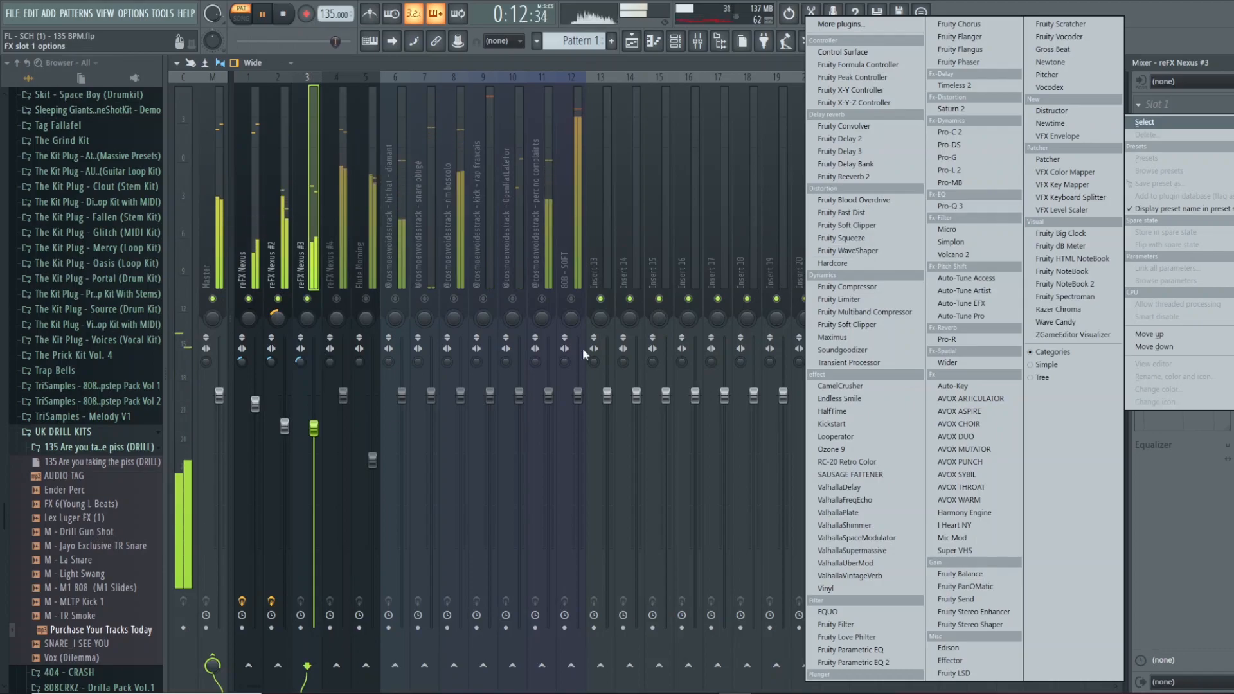
left_click_drag(256, 411, 262, 421)
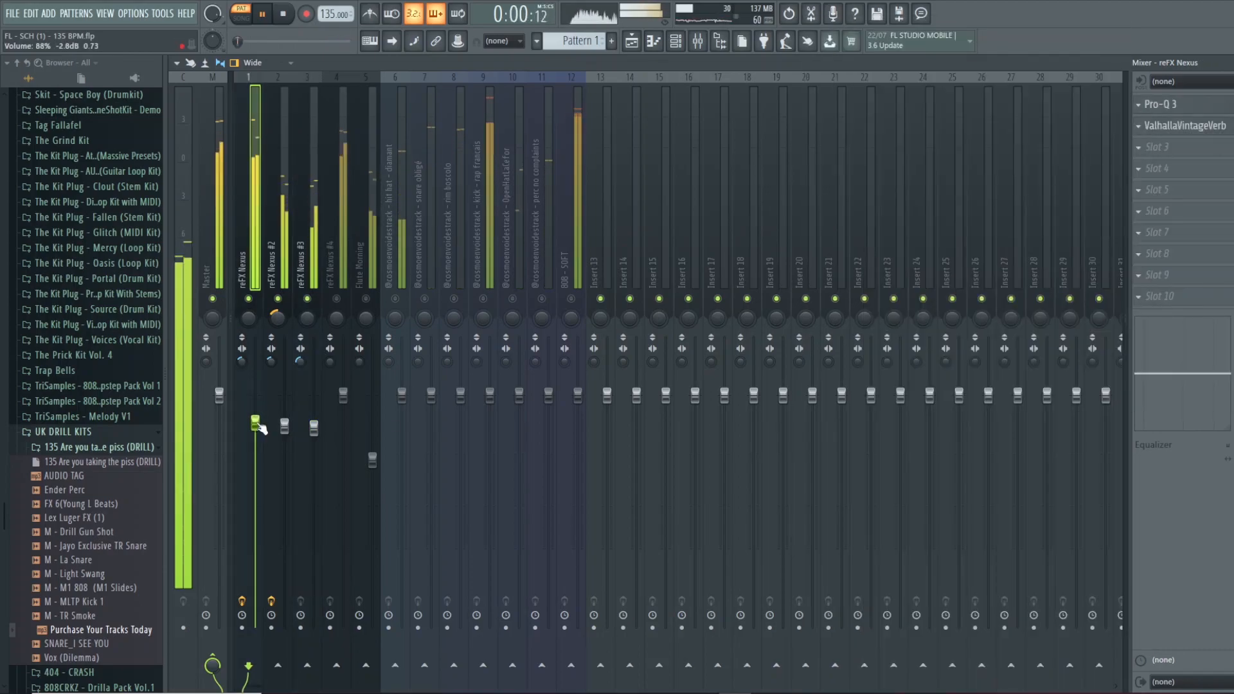
left_click_drag(285, 426, 313, 426)
Insert Pro-Q 3 on reFX Nexus #3 with a 48 dB/oct low cut at about 560 Hz, Q about 0.49
left_click(1222, 111)
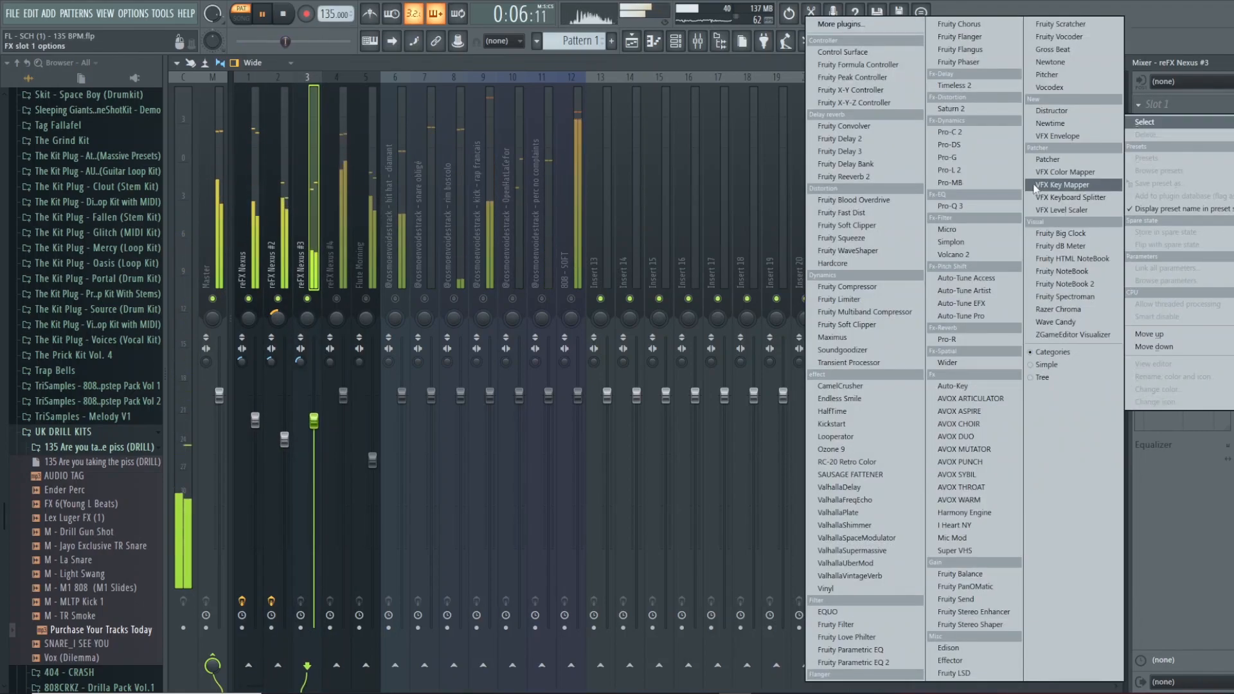
left_click(992, 210)
left_click(396, 263)
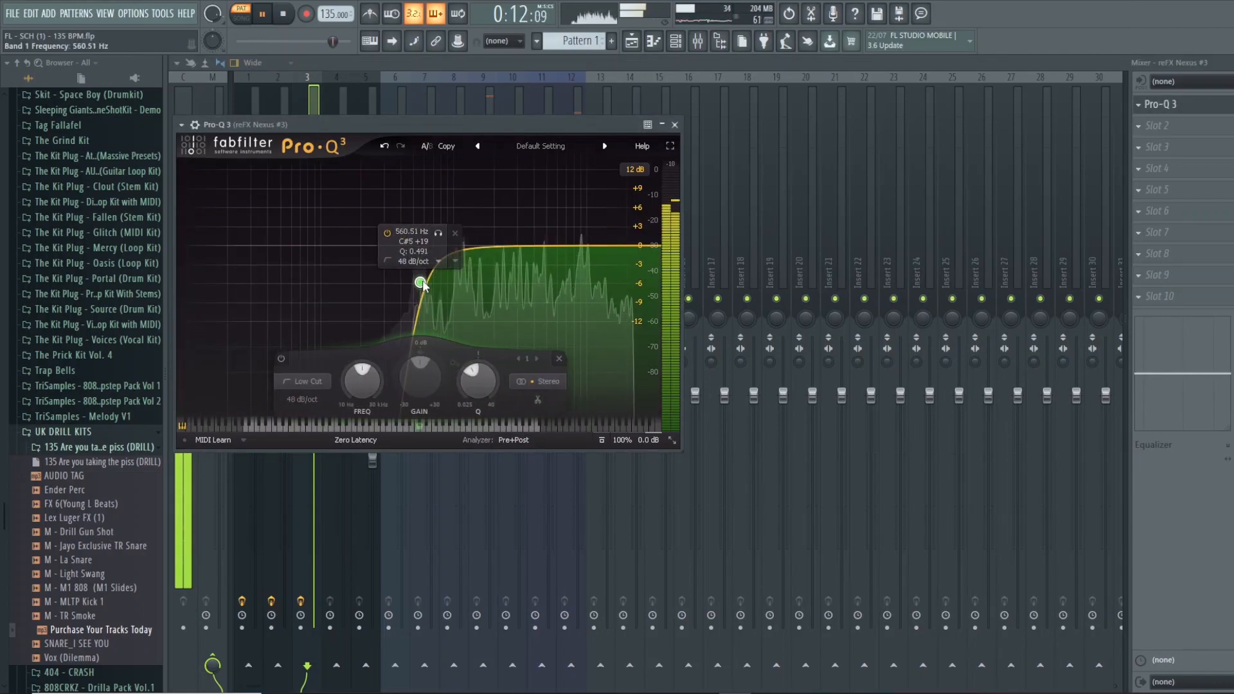
left_click(675, 124)
Pan reFX Nexus #4 to the right and lower its fader
left_click_drag(336, 317, 336, 331)
left_click_drag(344, 427, 344, 460)
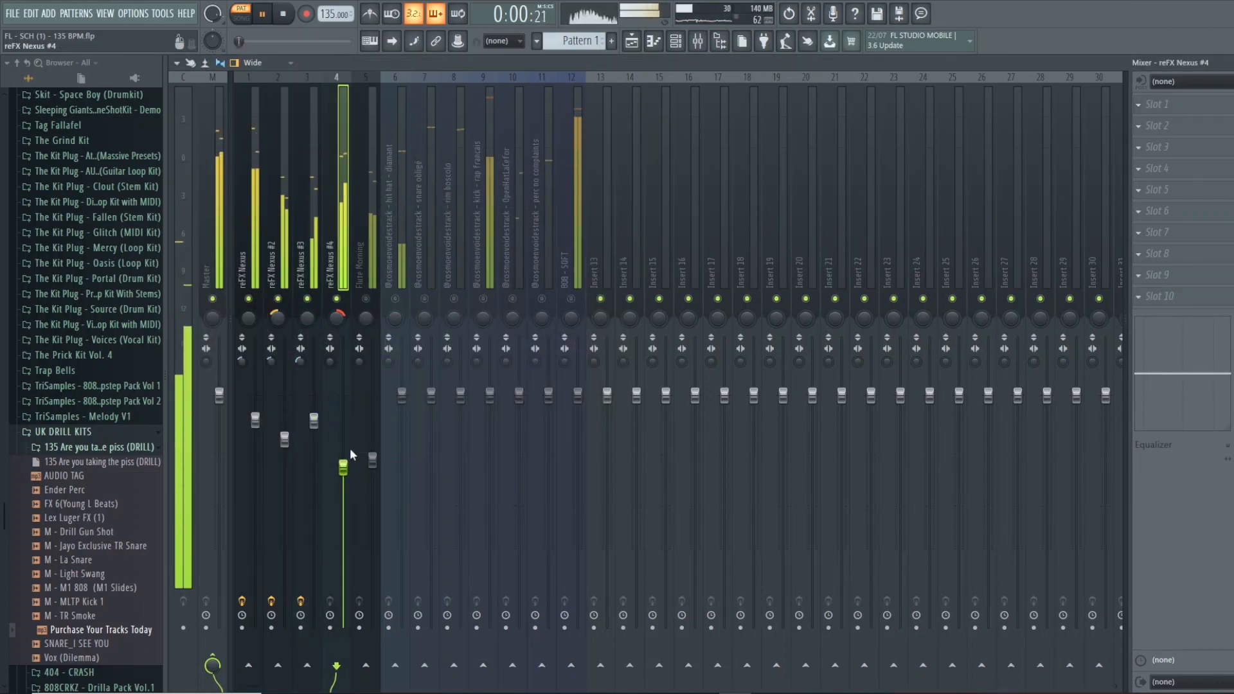
Insert Pro-Q 3 on reFX Nexus #4 and cut both its low and high frequencies
left_click(1215, 105)
left_click(992, 211)
left_click_drag(230, 280, 414, 304)
left_click(1186, 108)
left_click(1186, 108)
left_click_drag(671, 280, 559, 325)
left_click(610, 284)
left_click(615, 294)
left_click(709, 160)
Insert ValhallaVintageVerb after the EQ on reFX Nexus #4
left_click(1138, 126)
left_click(855, 564)
left_click(1138, 126)
left_click(704, 397)
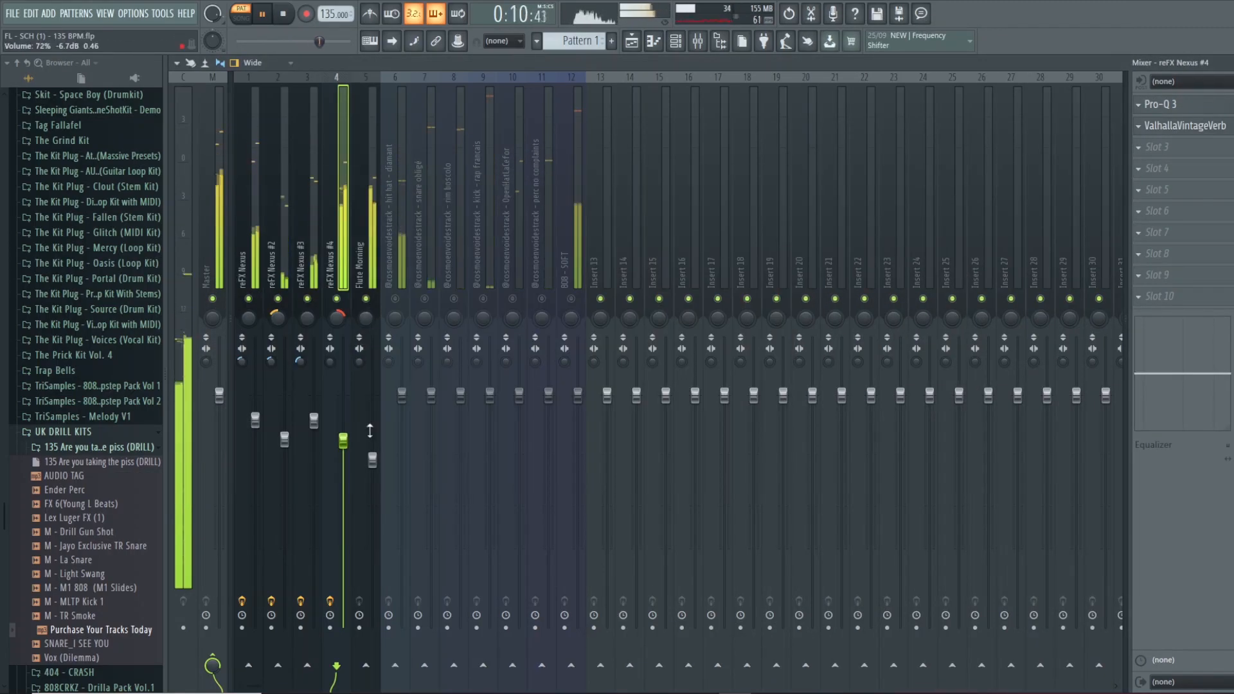
Insert Pro-Q 3 on the Flute Morning track and shape bands that cut its low and high ends
left_click(372, 450)
left_click(1138, 104)
left_click(900, 128)
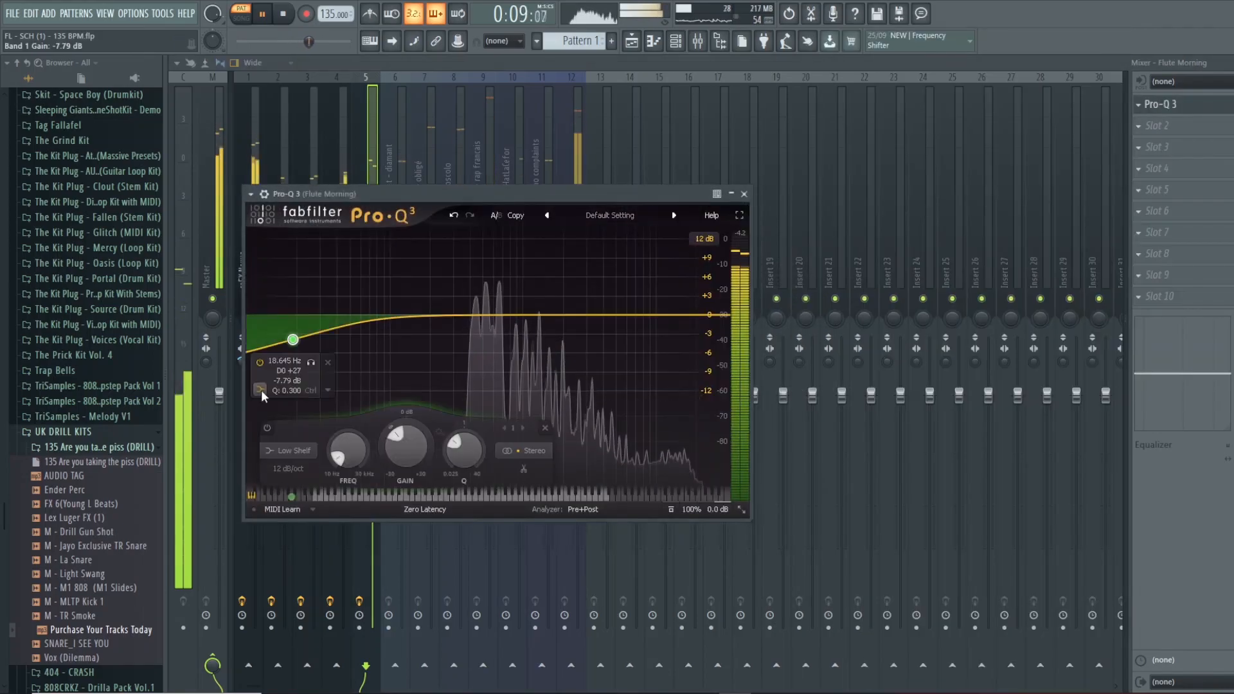
left_click_drag(293, 378, 456, 333)
left_click_drag(642, 380, 598, 380)
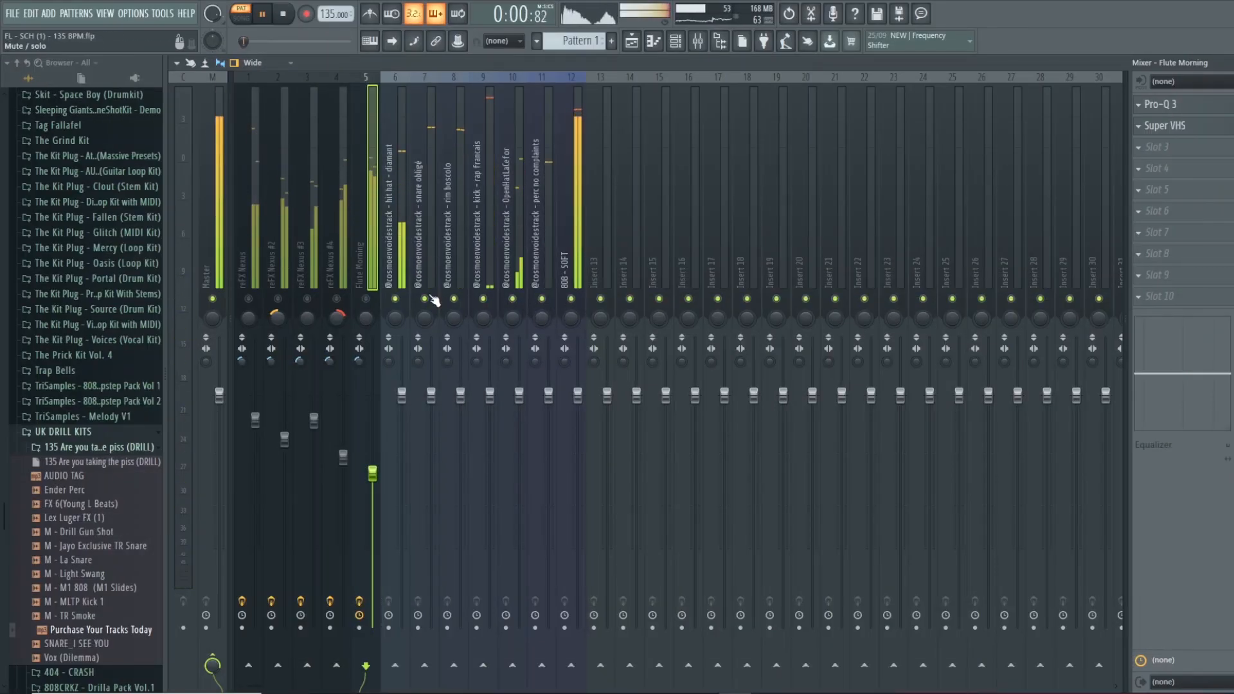
Isolate the hit hat - diamant track by muting the other drum tracks, and load Pro-Q 3 on it
left_click(401, 268)
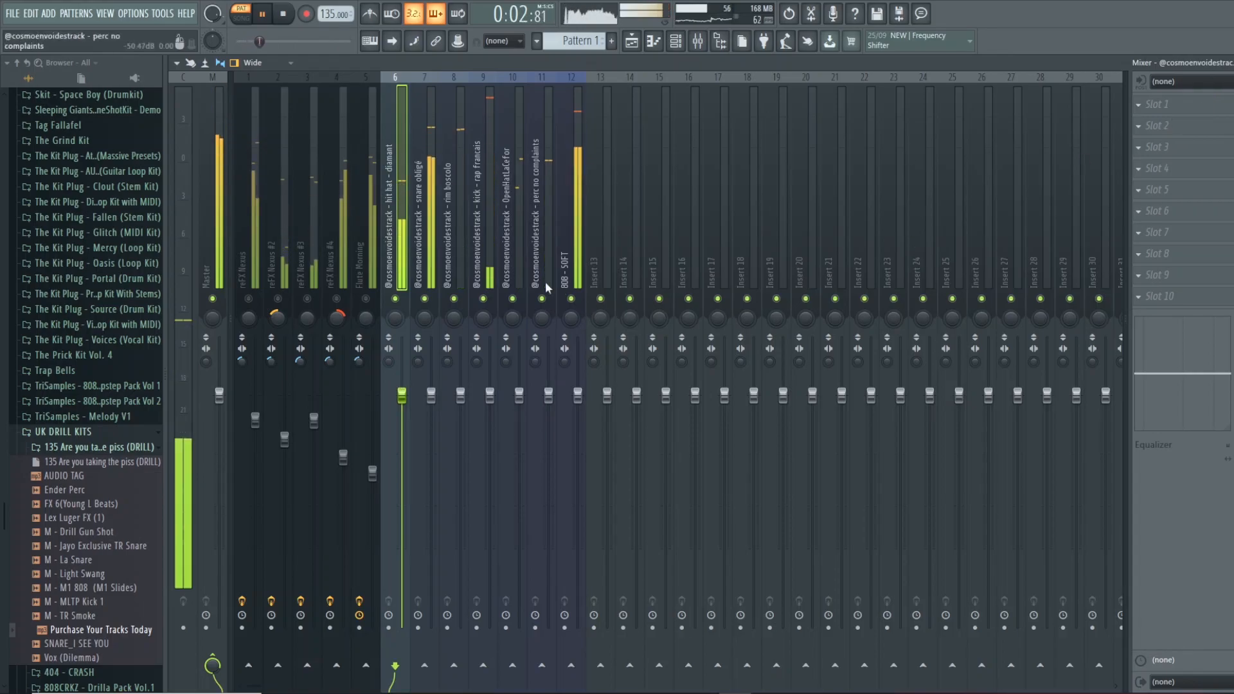
left_click_drag(425, 301, 491, 300)
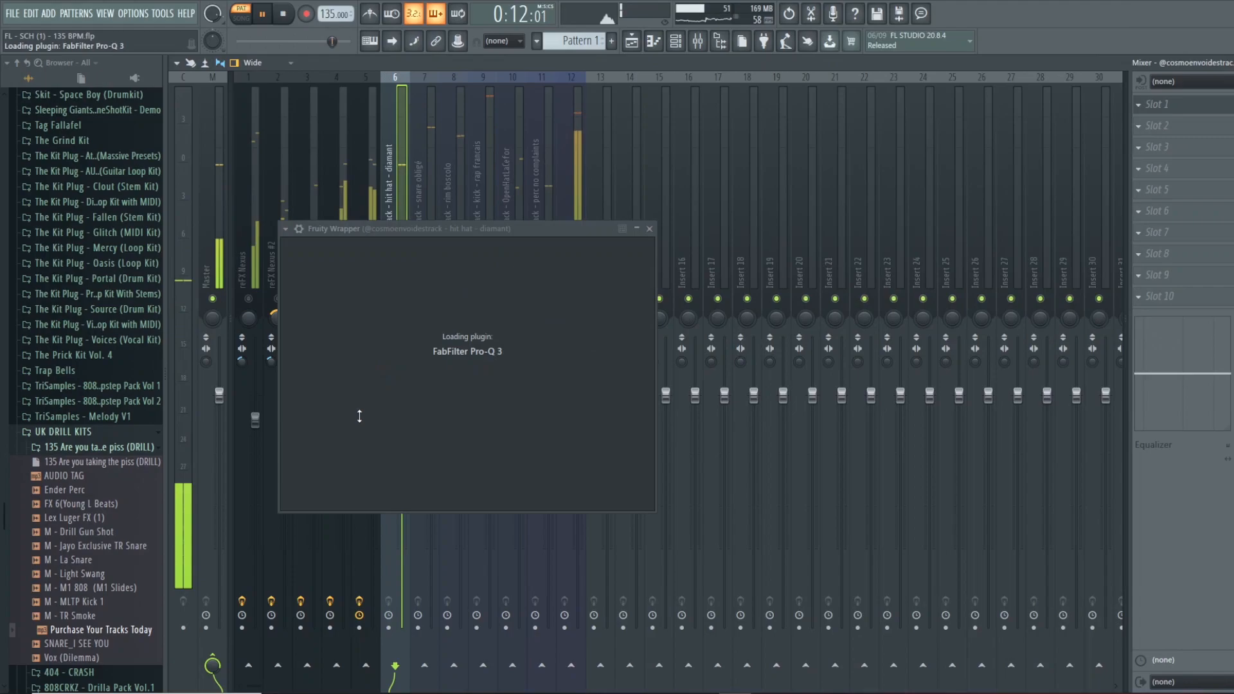
Add a 36 dB/oct low cut at about 3275 Hz to the hit hat - diamant track's EQ
left_click_drag(302, 349, 316, 376)
left_click(300, 427)
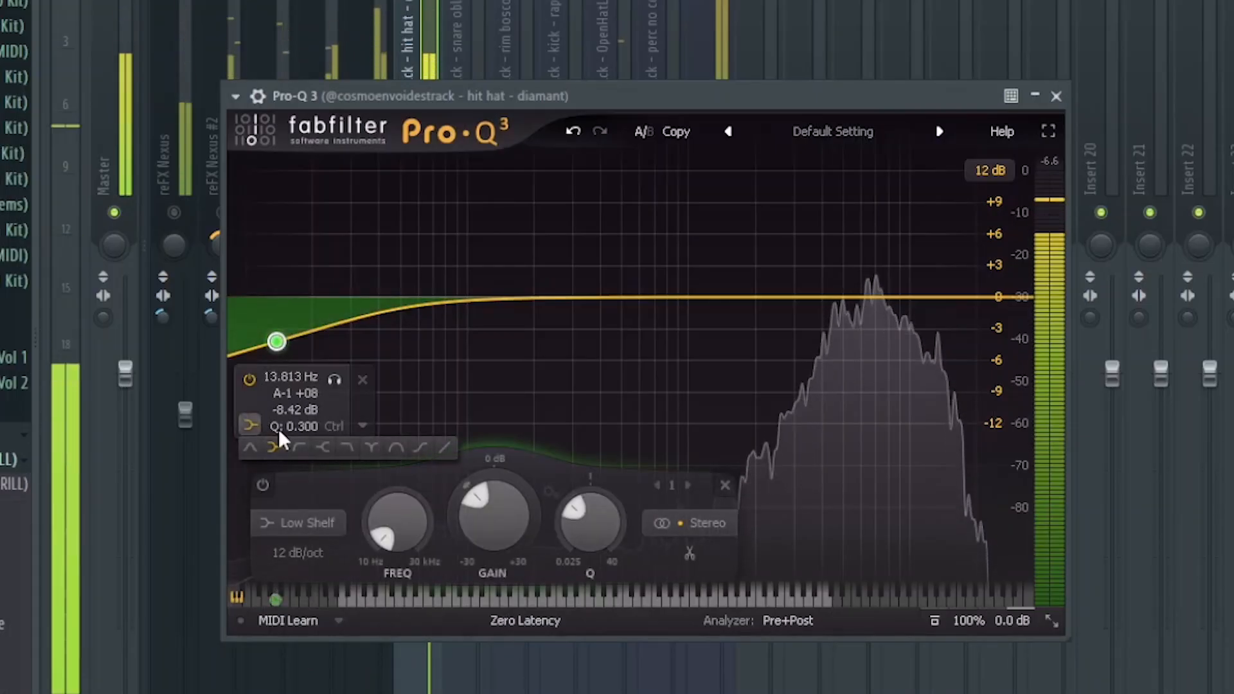
left_click(299, 447)
scroll(301, 365, "up", 4)
left_click_drag(279, 405, 802, 334)
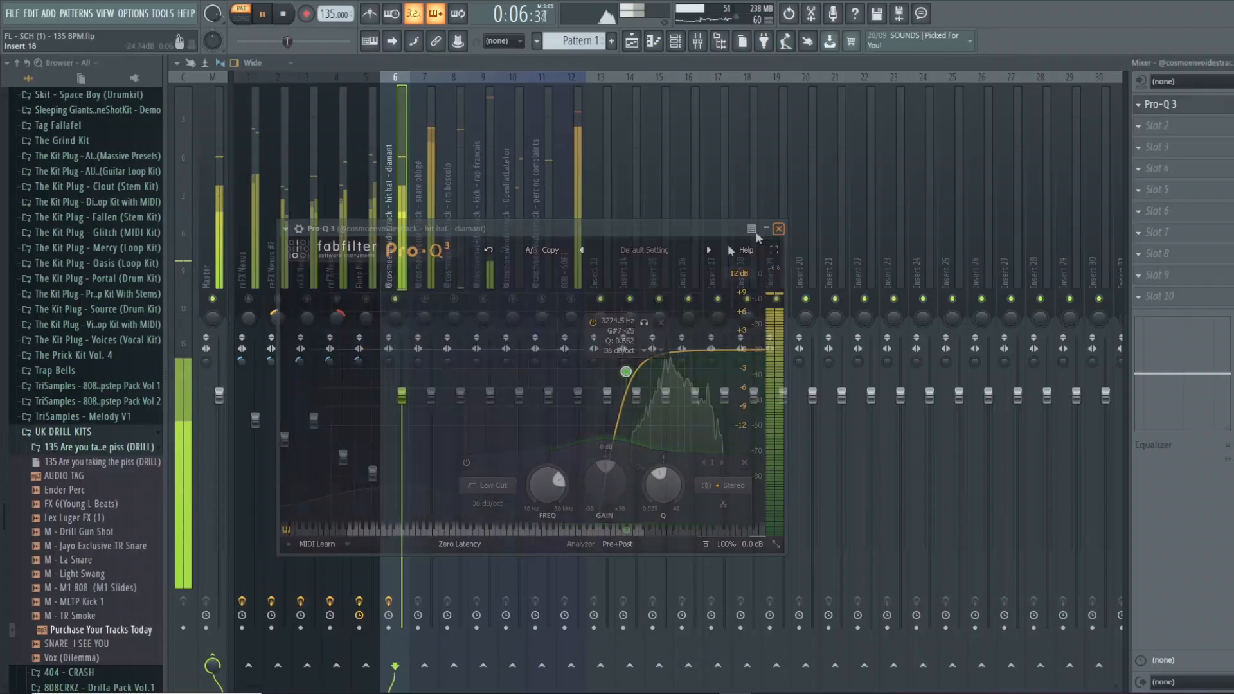
Bring in the snare obligé track with wider stereo separation and a lower fader, and load Pro-Q 3 on it
left_click(1035, 96)
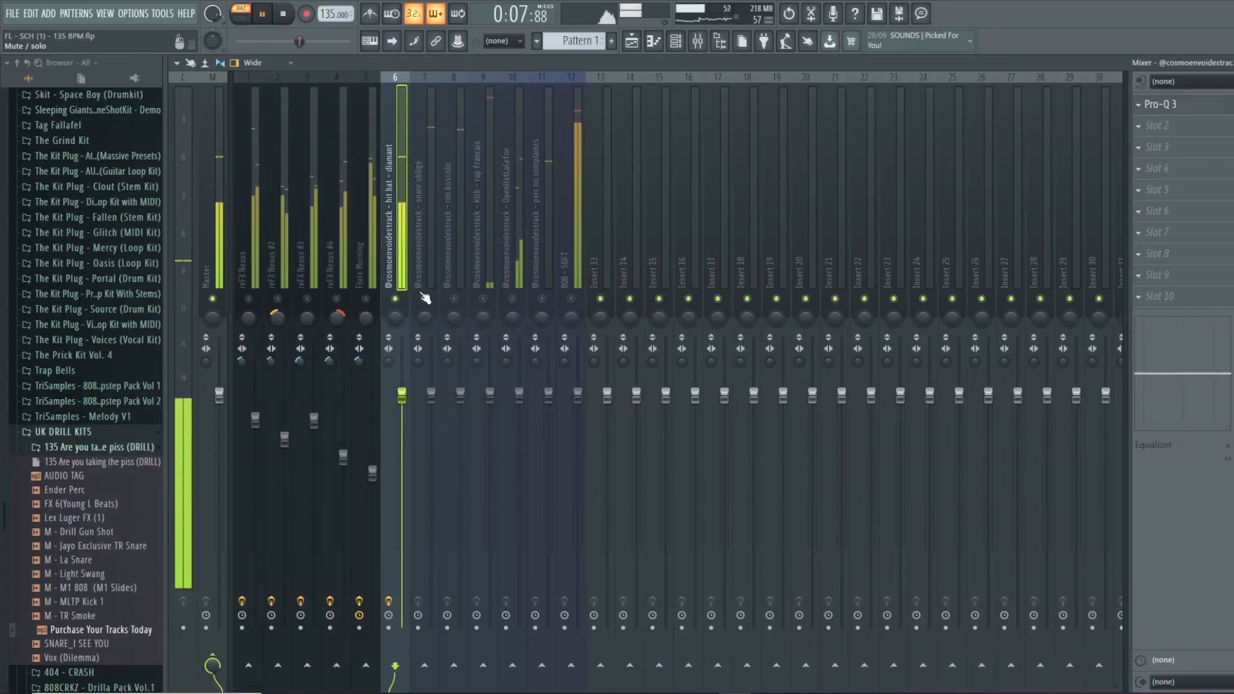
left_click(421, 365)
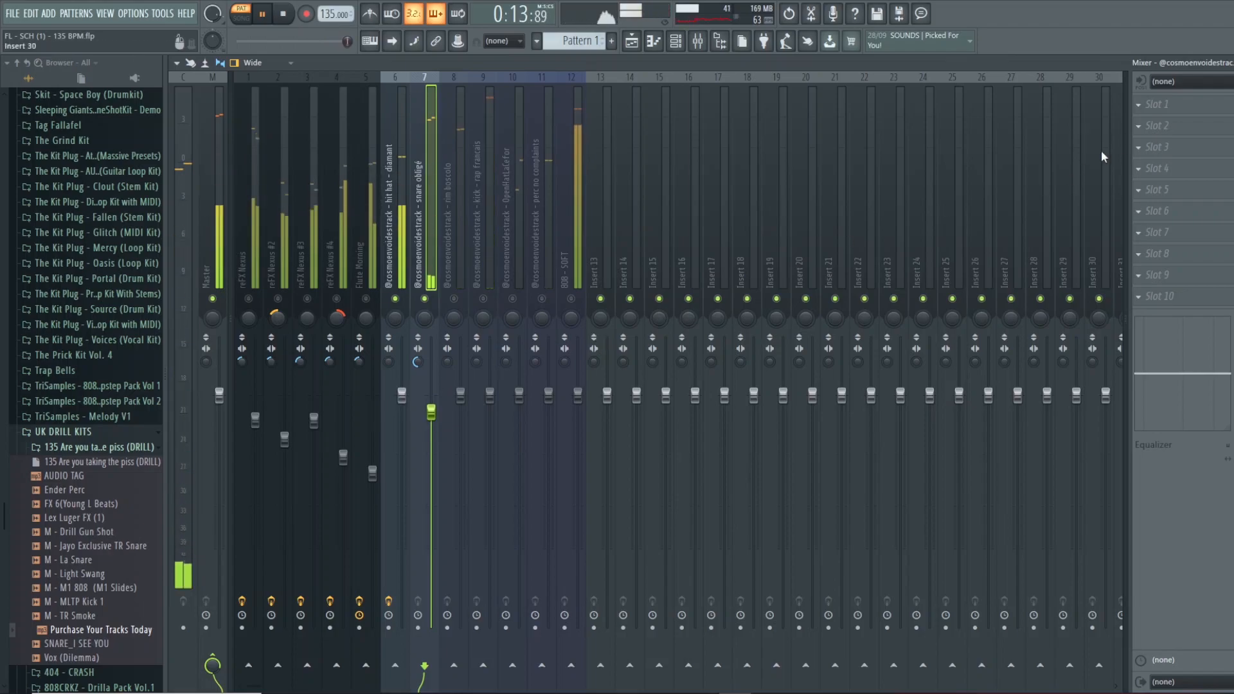
left_click(1187, 122)
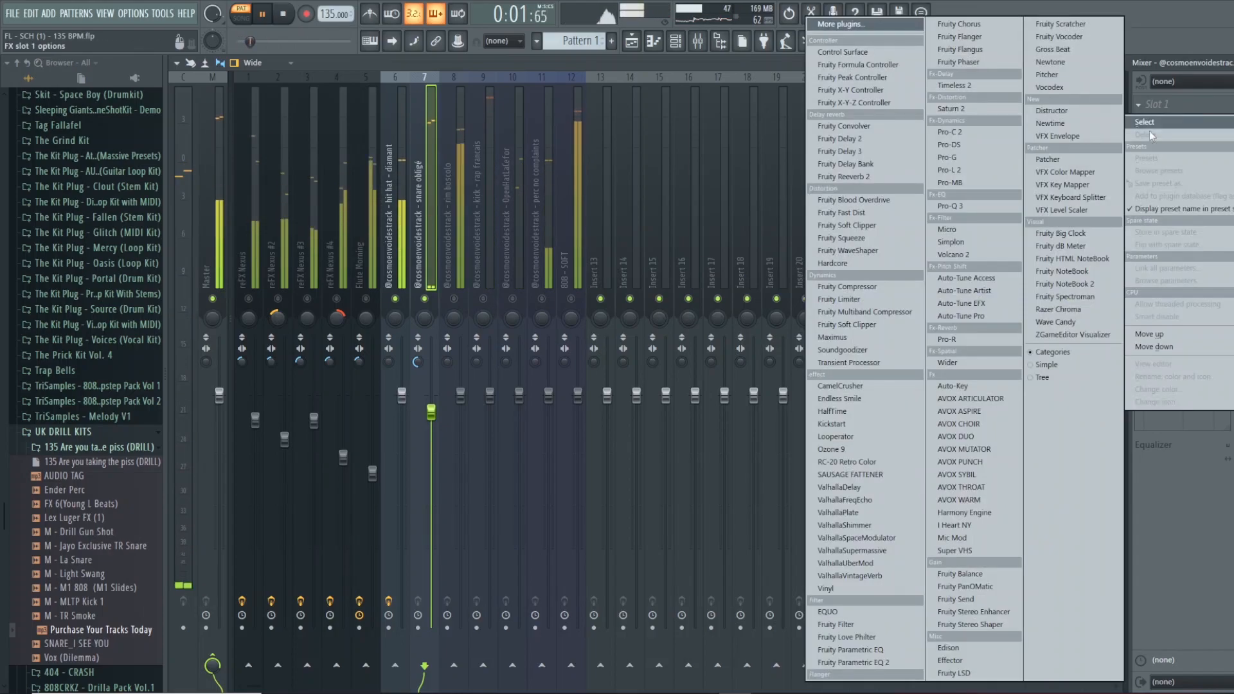
left_click(990, 214)
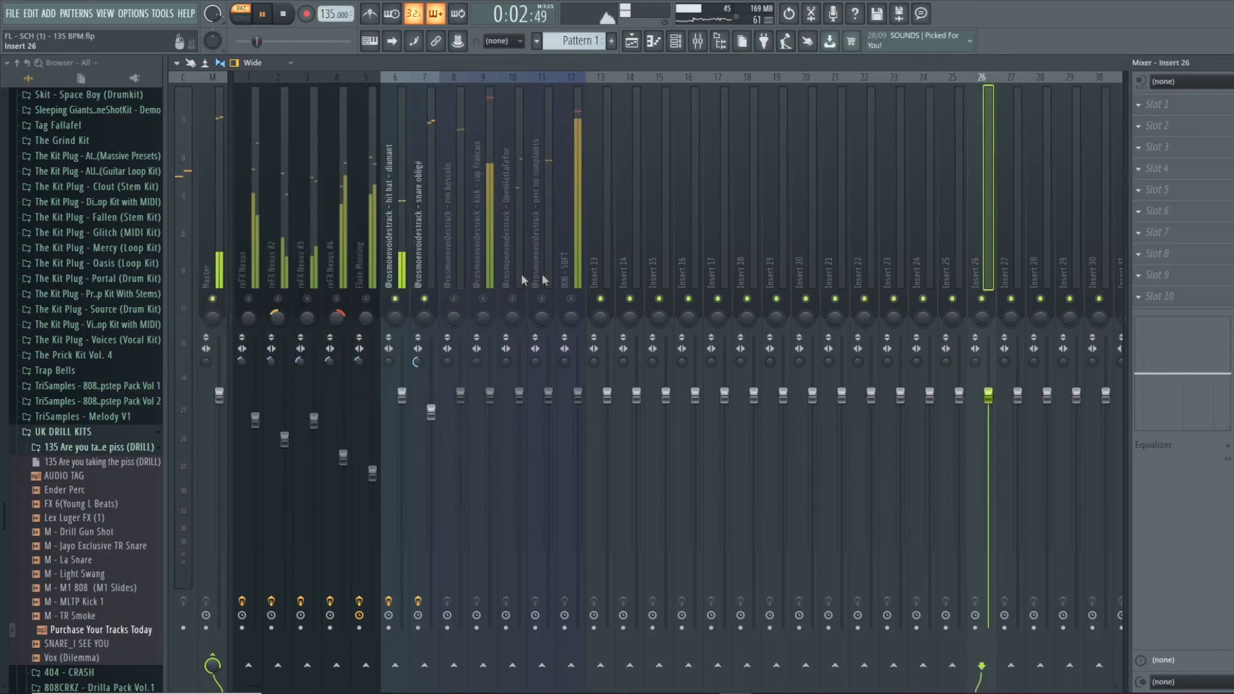
left_click(430, 272)
left_click(1157, 106)
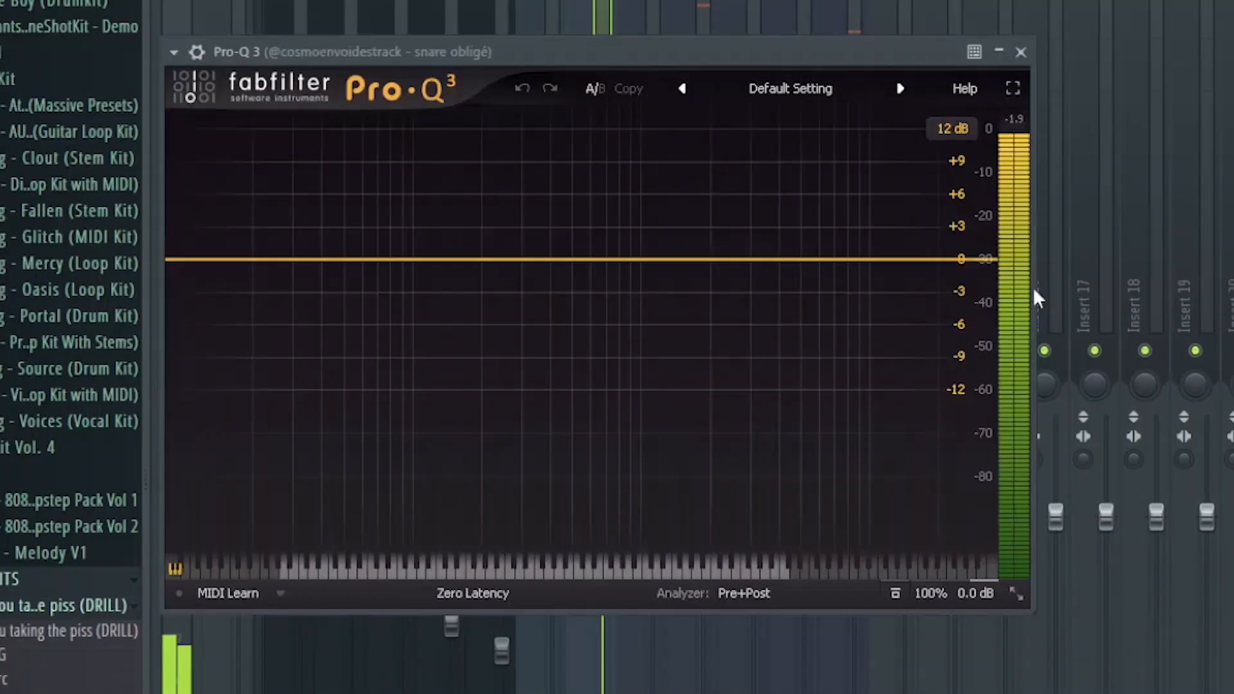
Add a 36 dB/oct low cut at about 95 Hz to the snare obligé track's EQ
left_click_drag(179, 244, 199, 283)
left_click_drag(213, 329, 218, 353)
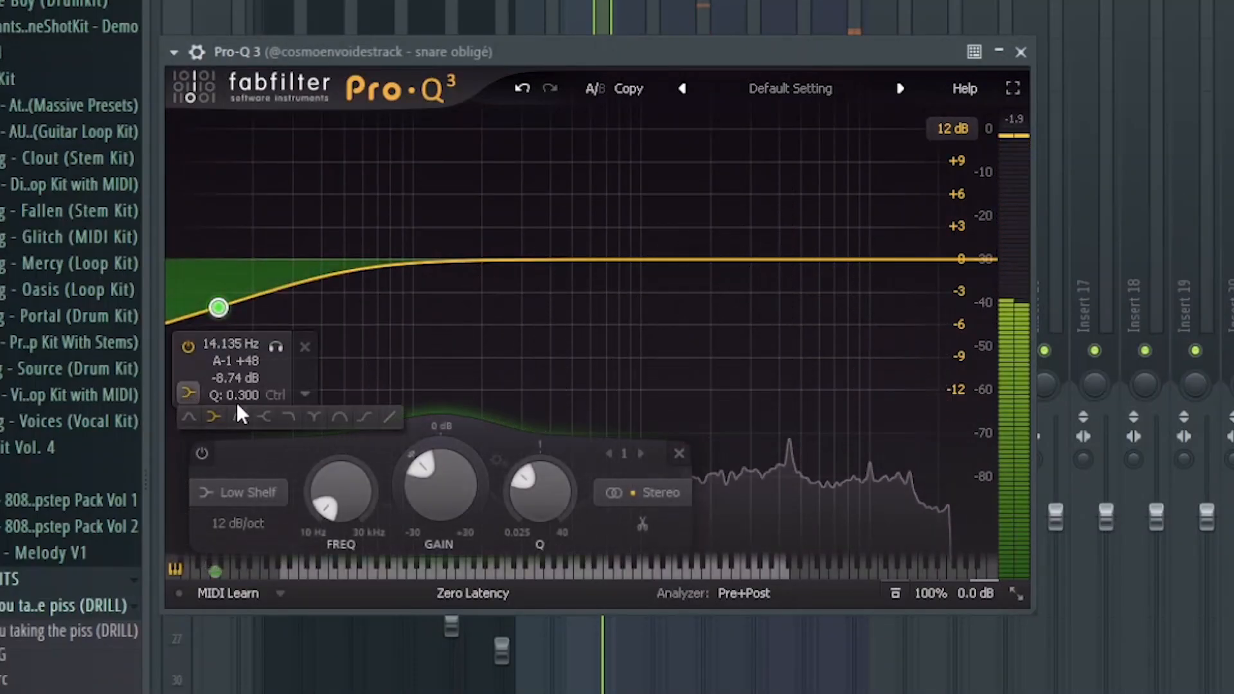
mouse_move(187, 392)
left_click(237, 414)
scroll(230, 333, "up", 4)
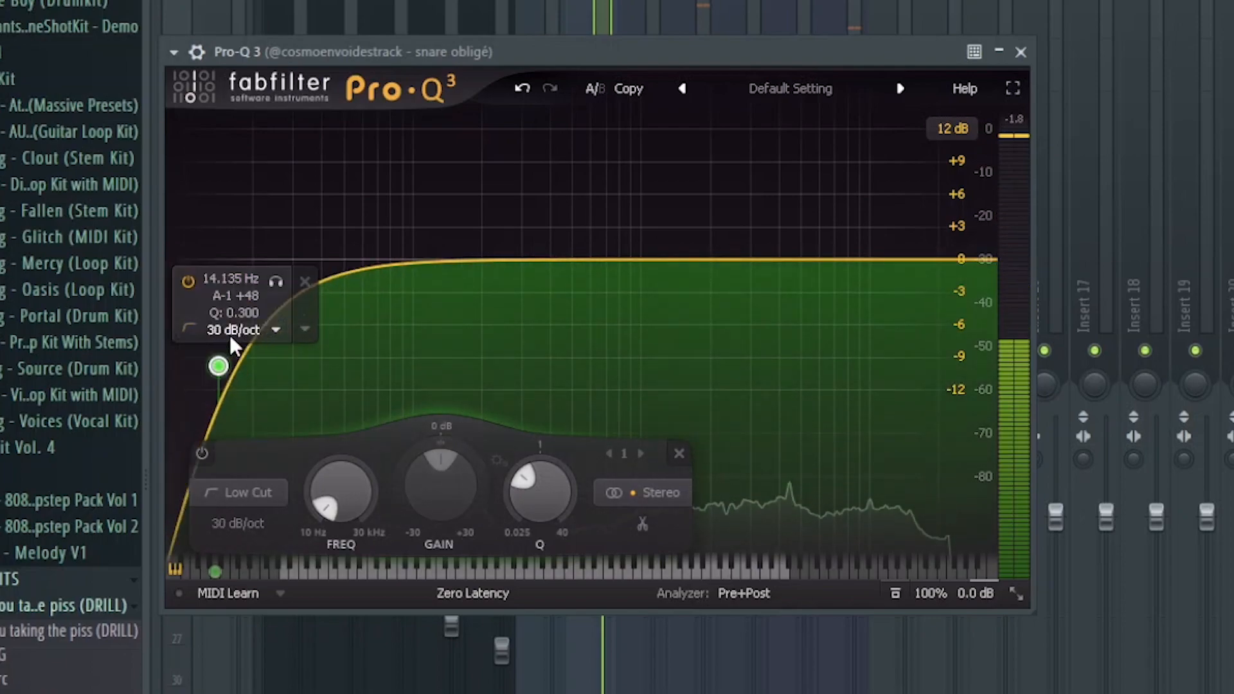
left_click_drag(217, 369, 407, 353)
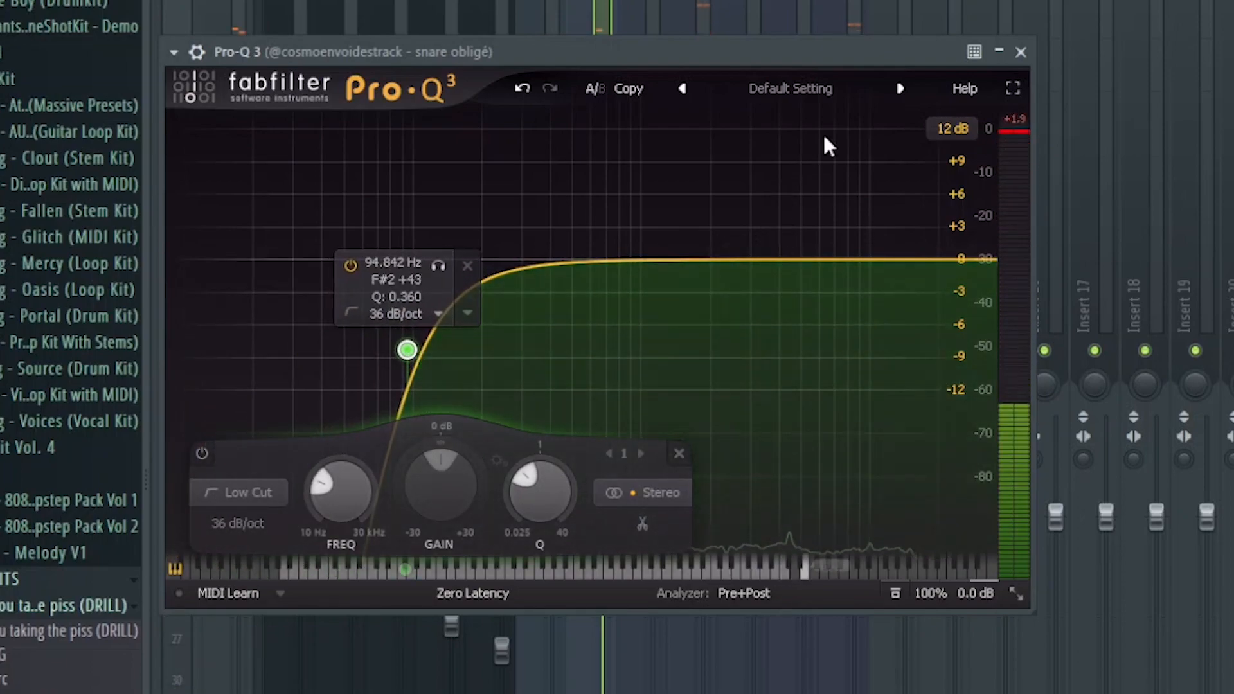
left_click(1021, 52)
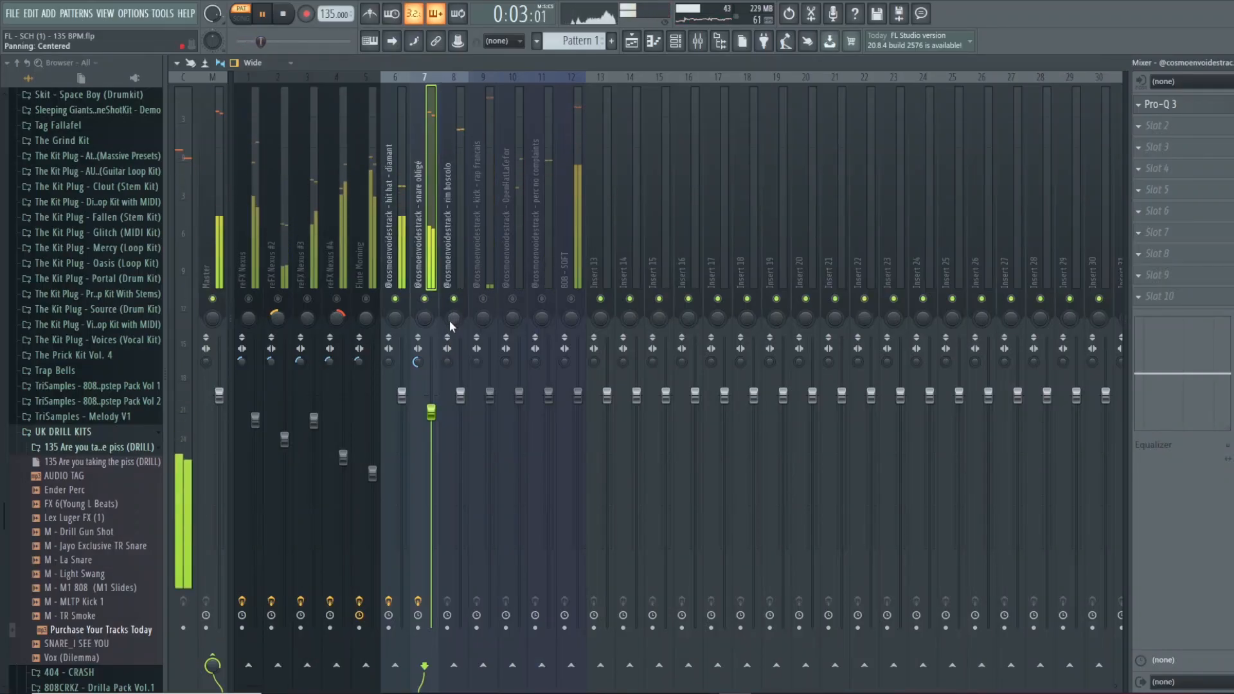
Pan the rim boscolo track to the right with a lower fader, and load Pro-Q 3 on it
left_click_drag(453, 320, 453, 302)
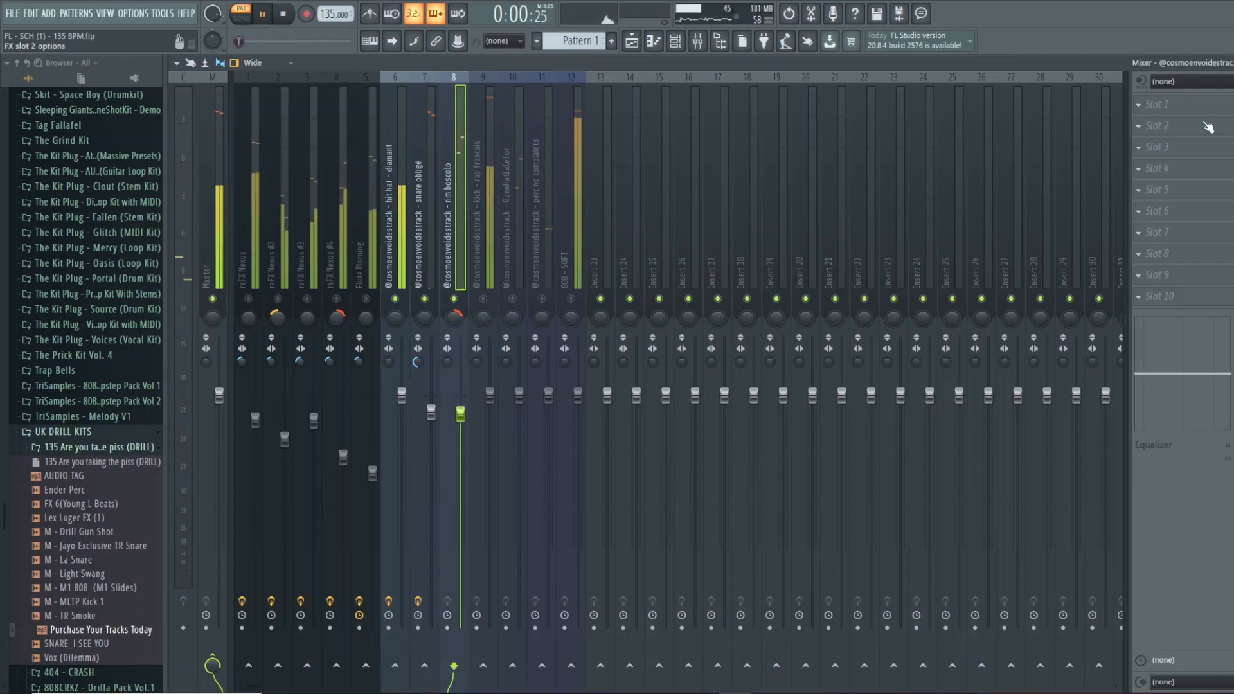
left_click(1157, 104)
left_click(951, 206)
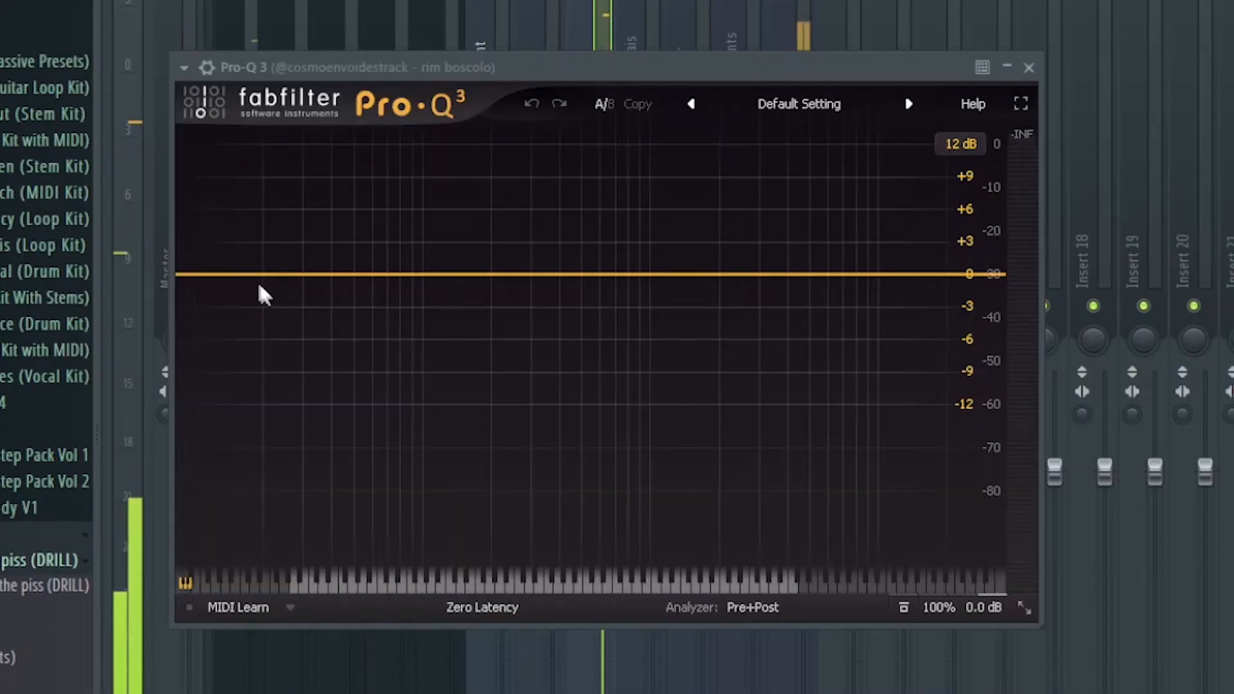
Add a 36 dB/oct low cut at about 208 Hz to the rim boscolo track's EQ
double_click(253, 320)
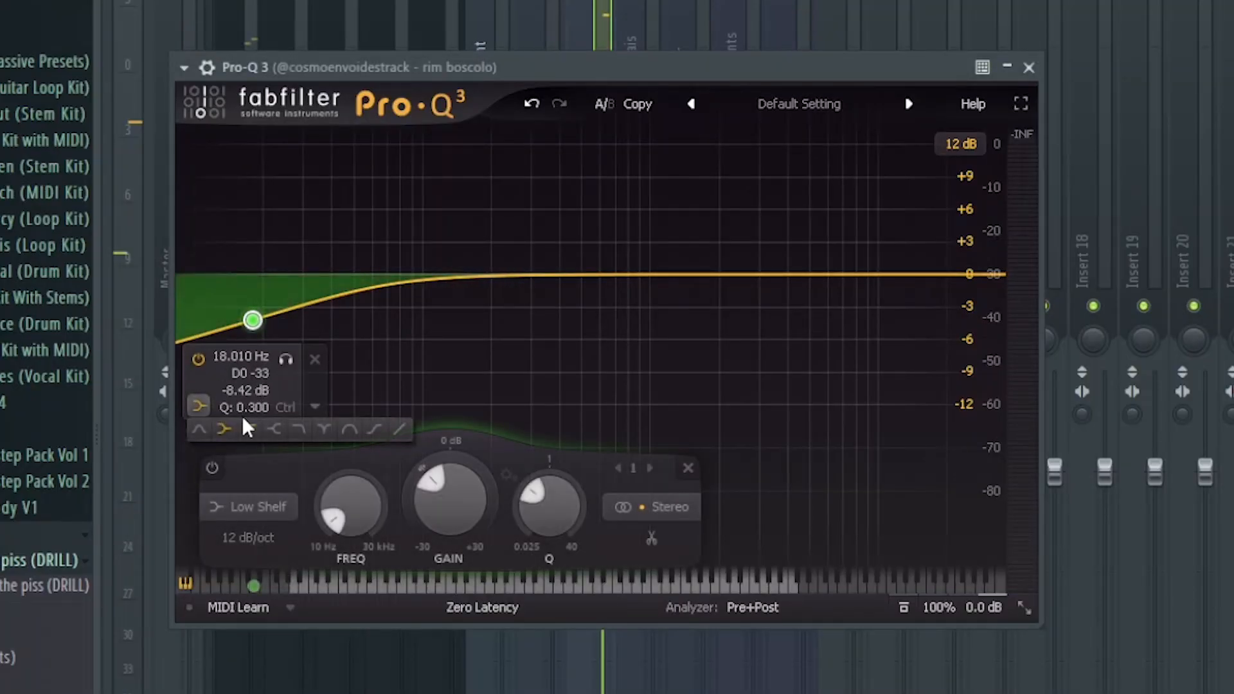
left_click(249, 428)
scroll(240, 346, "up", 4)
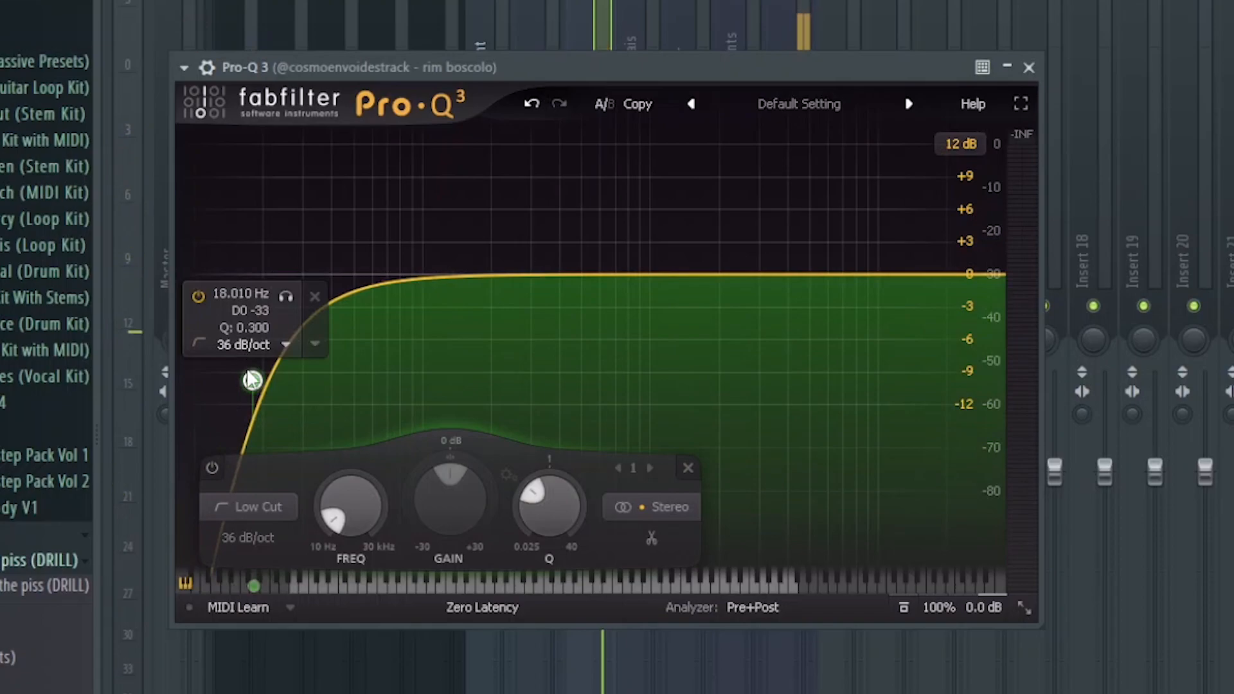
key("space")
left_click_drag(251, 378, 495, 343)
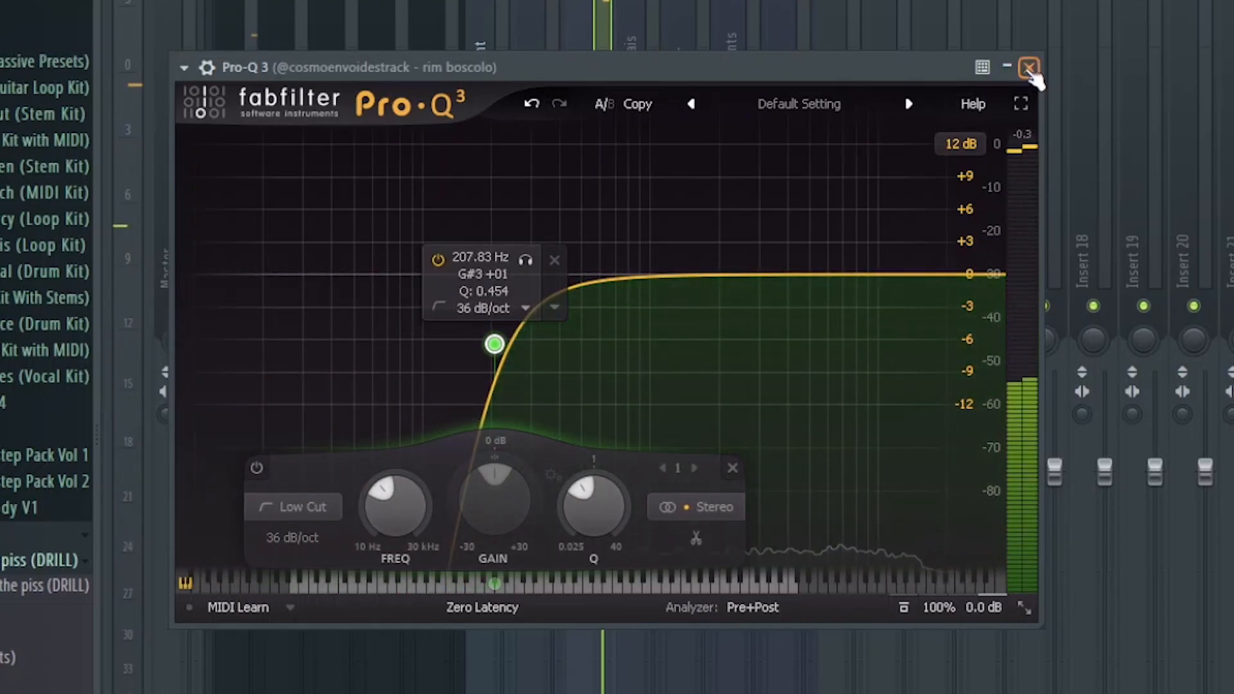
left_click(1029, 67)
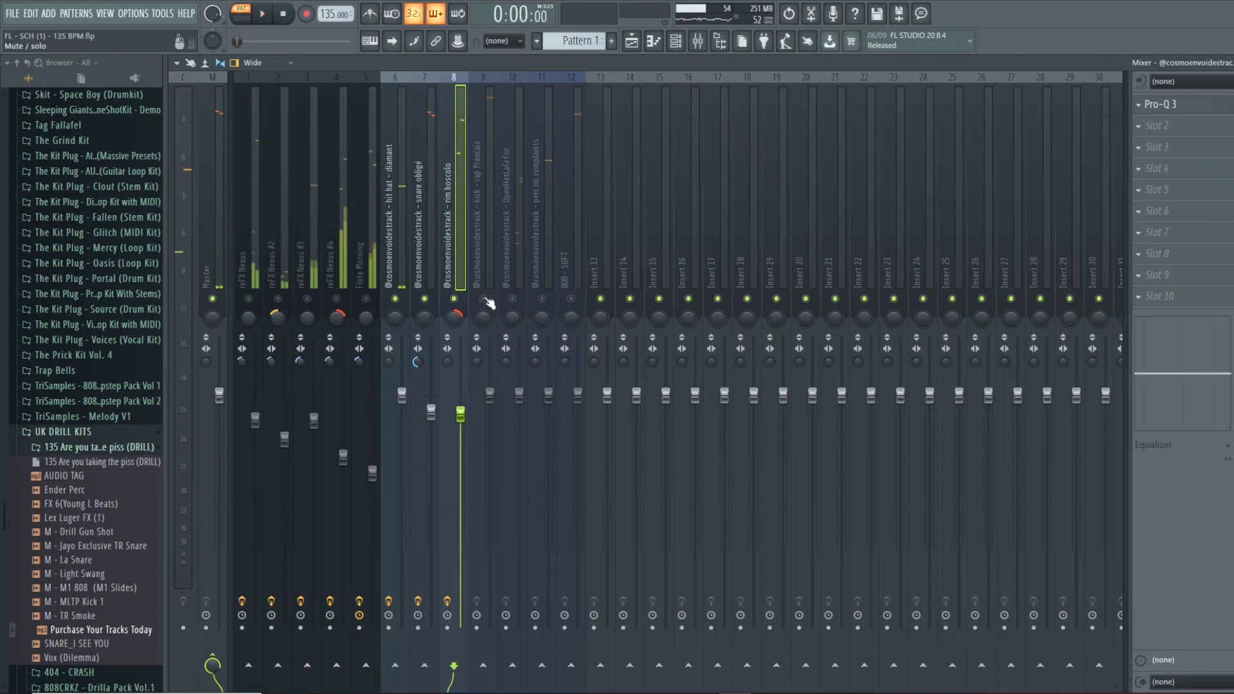
Unmute the kick - rap francais track and rebalance the hi-hat and snare faders, widening the hi-hat and rim stereo separation
left_click(484, 299)
key("space")
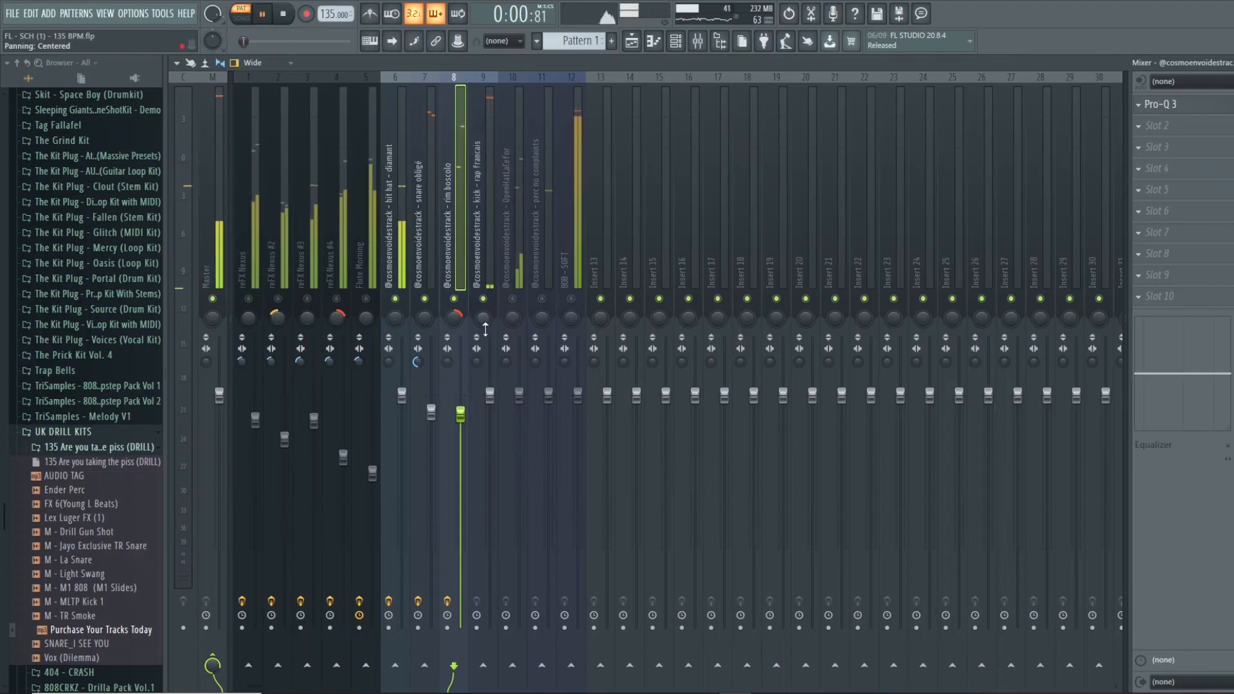
left_click_drag(445, 365, 401, 426)
key("space")
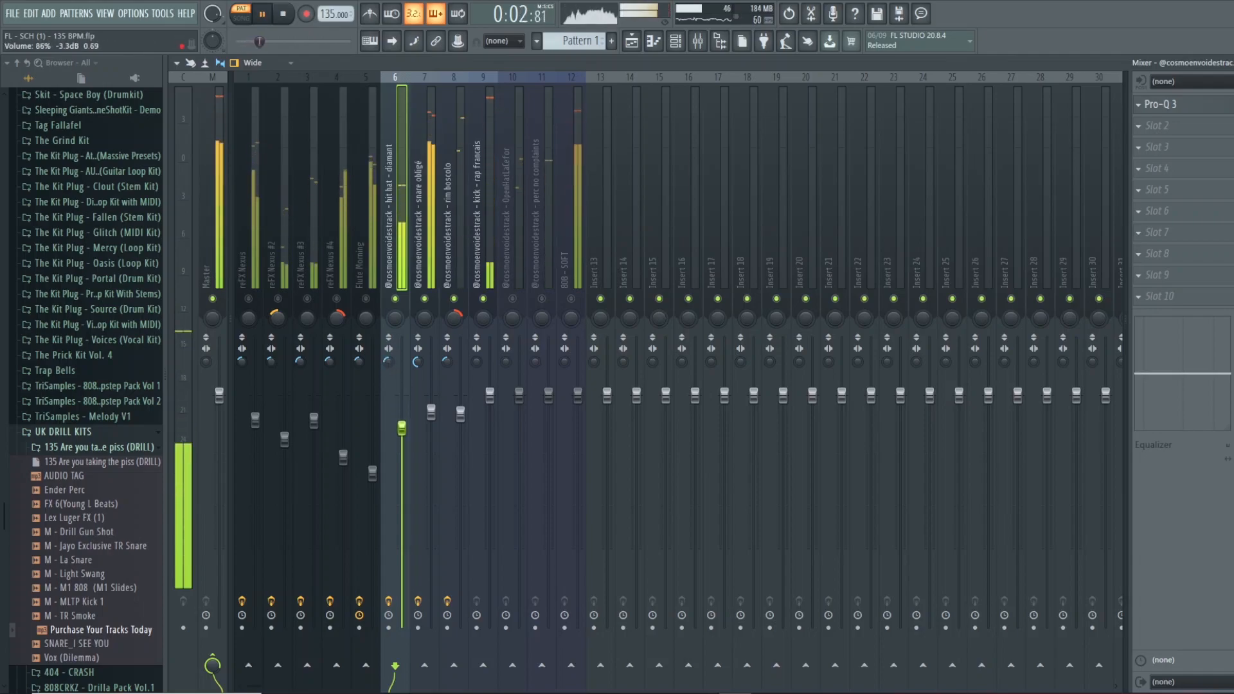
left_click(431, 410)
key("space")
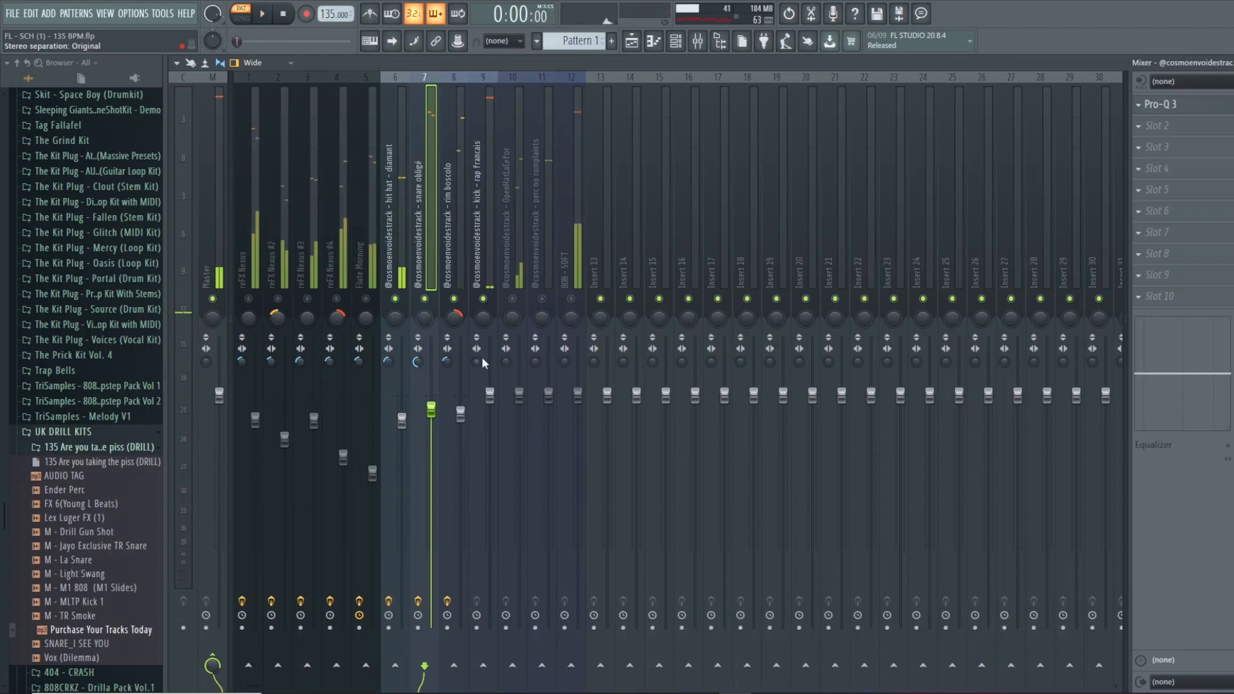
Merge the kick - rap francais track's stereo image towards mono and lower its fader slightly
left_click_drag(478, 363, 478, 322)
key("space")
key("space")
left_click_drag(491, 397, 490, 407)
key("space")
Load Pro-Q 3 on the kick - rap francais track and add a 48 dB/oct high cut at about 1777 Hz
left_click(1180, 111)
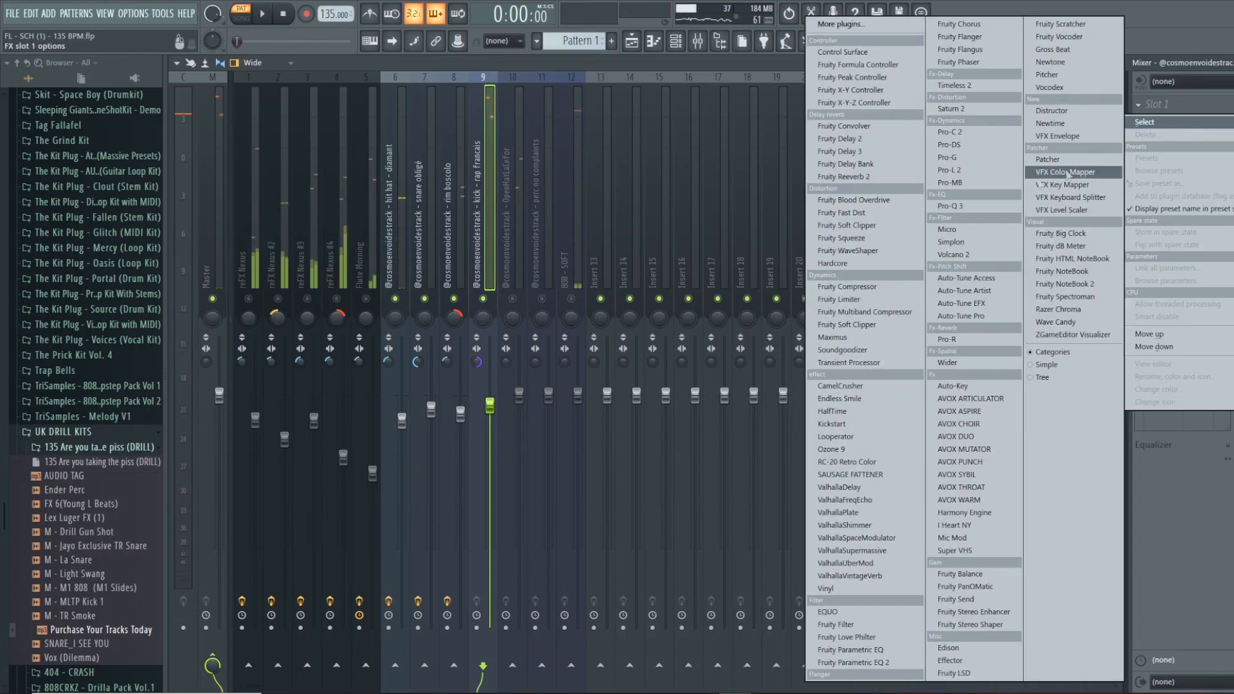
left_click(978, 203)
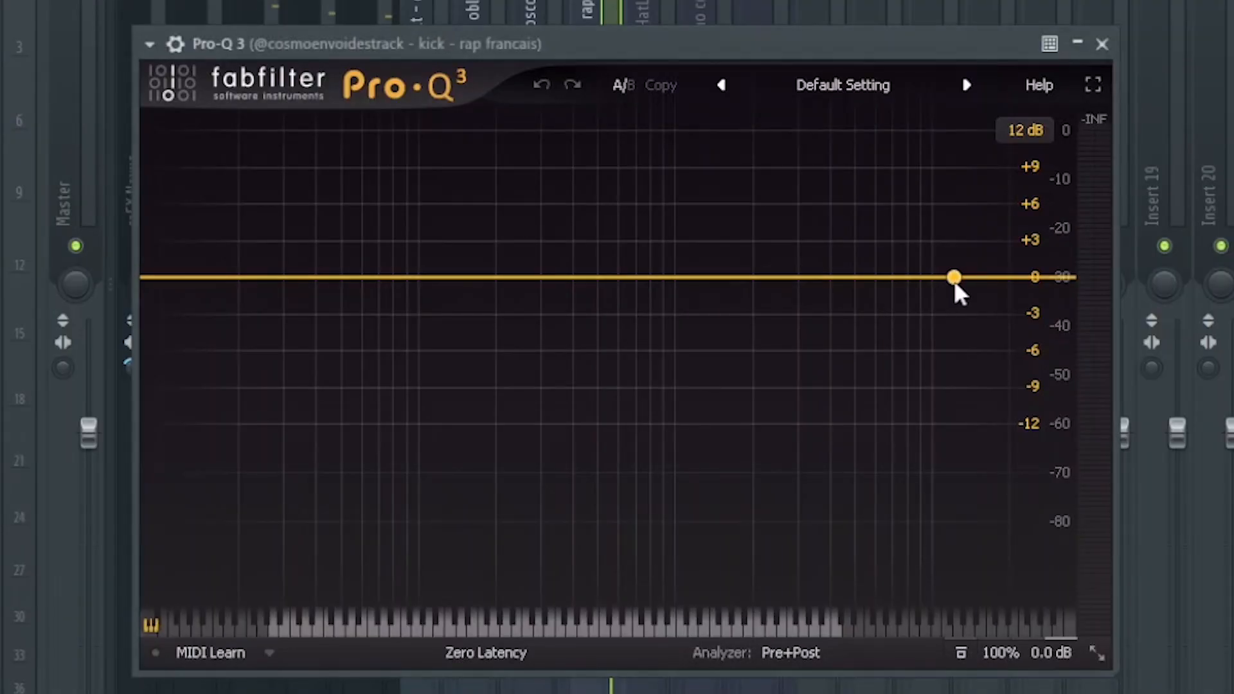
left_click_drag(954, 280, 902, 323)
left_click(837, 419)
left_click(949, 445)
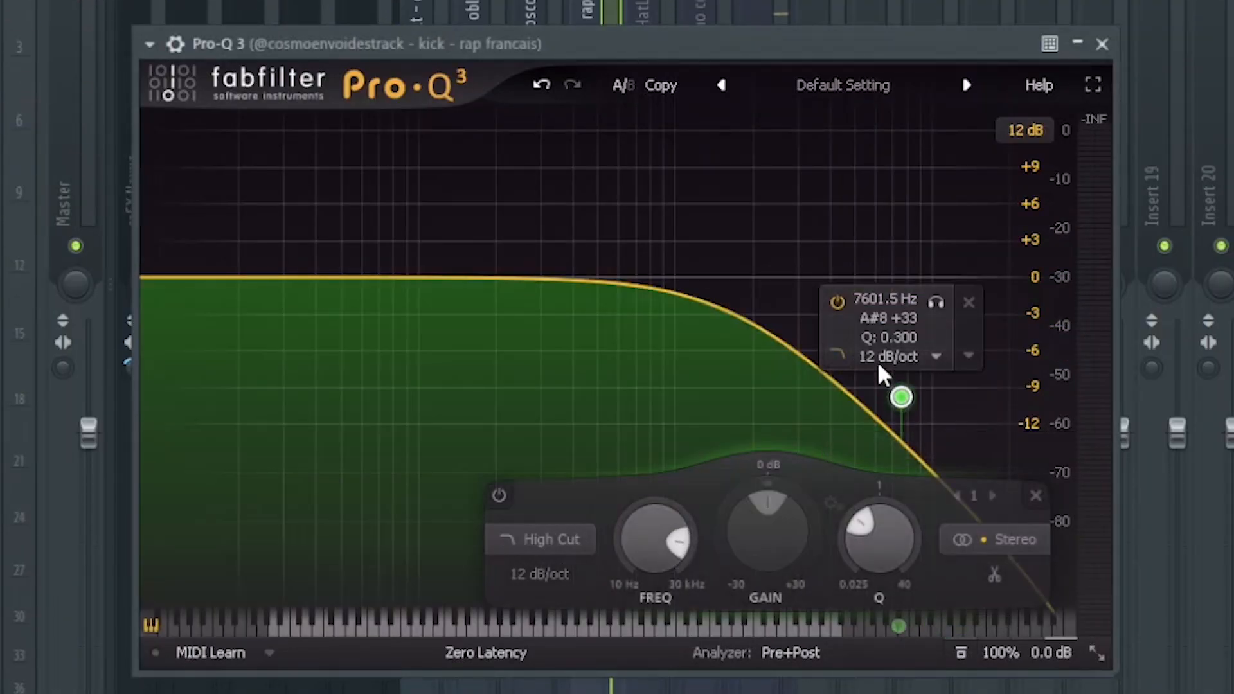
scroll(883, 353, "up", 5)
left_click_drag(901, 394, 740, 392)
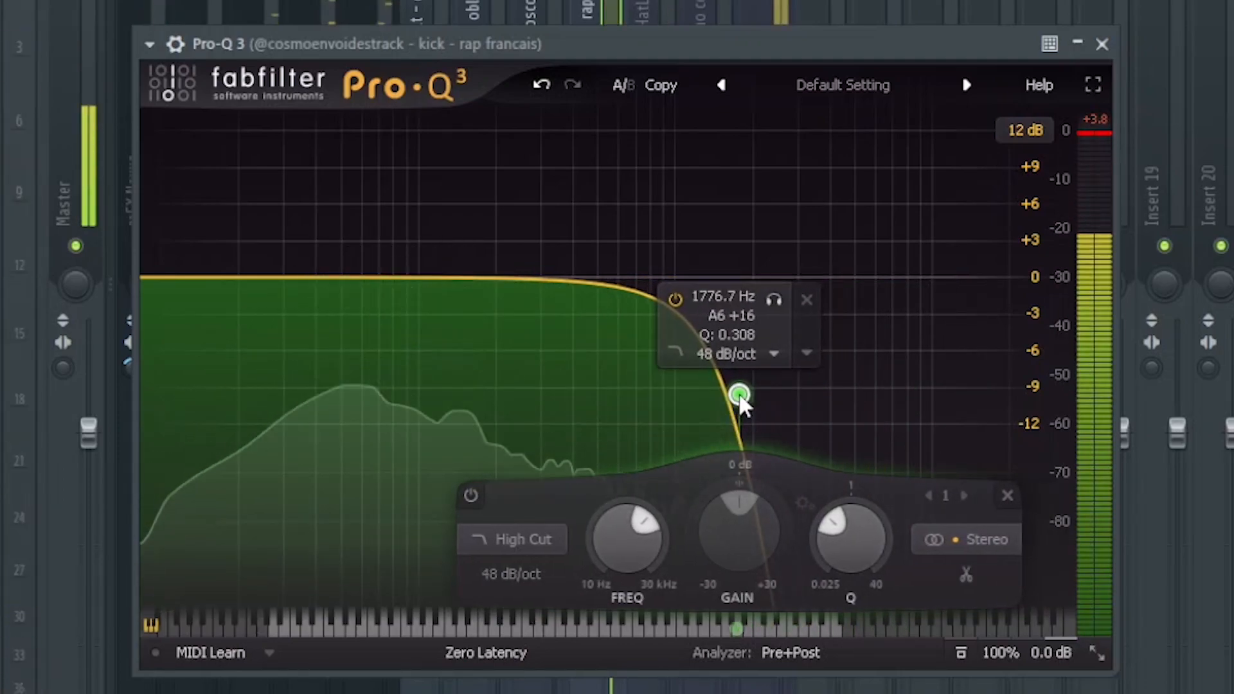
left_click(1102, 43)
Insert Fruity soft clipper after the EQ on the kick track and lower the kick's fader to about -1.6 dB
left_click(1200, 137)
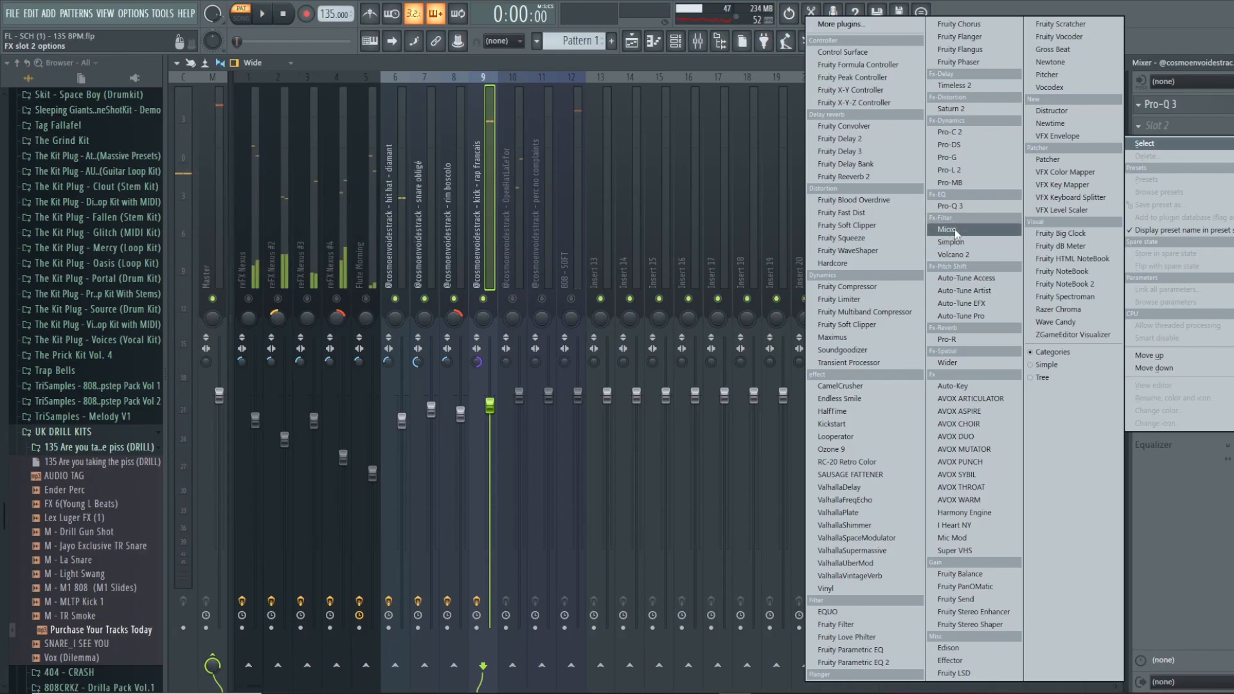
left_click(916, 228)
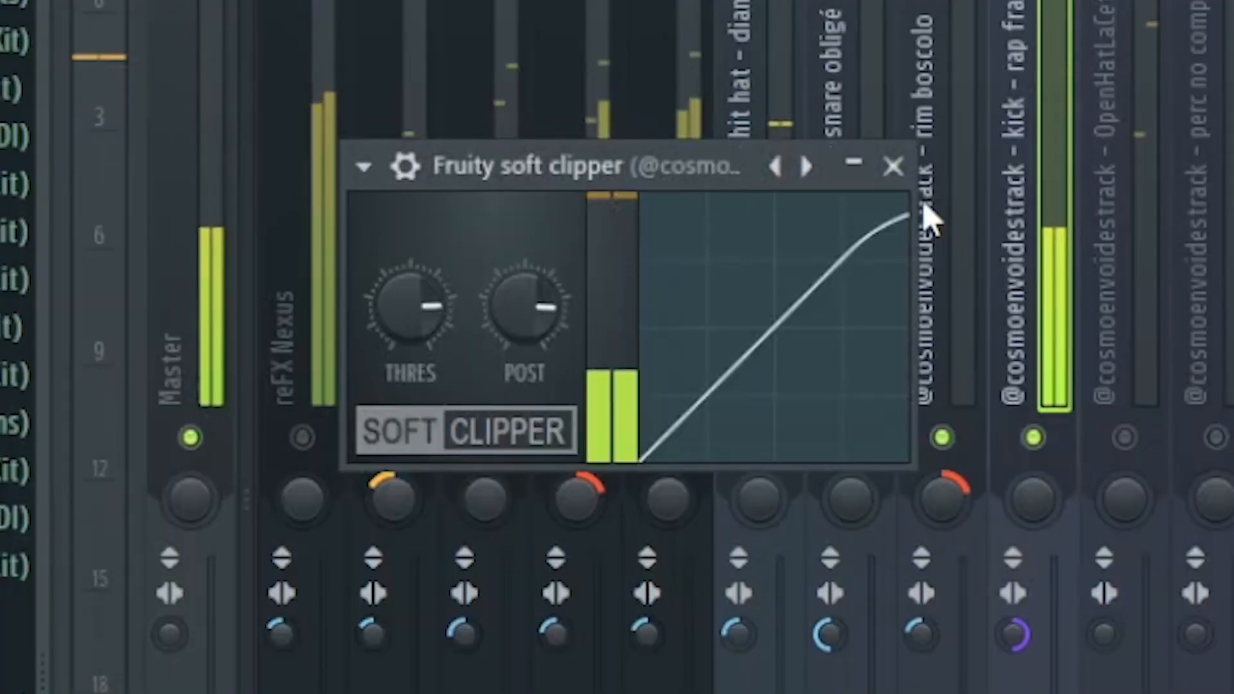
left_click(443, 211)
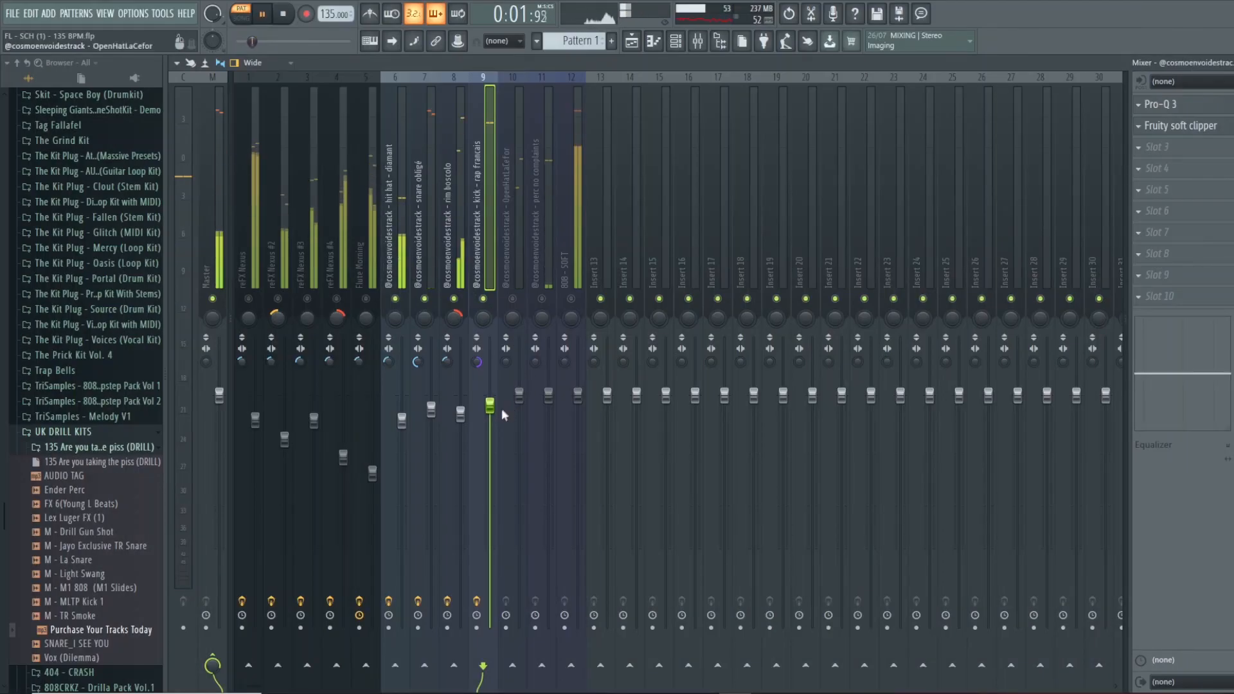
left_click_drag(492, 407, 491, 412)
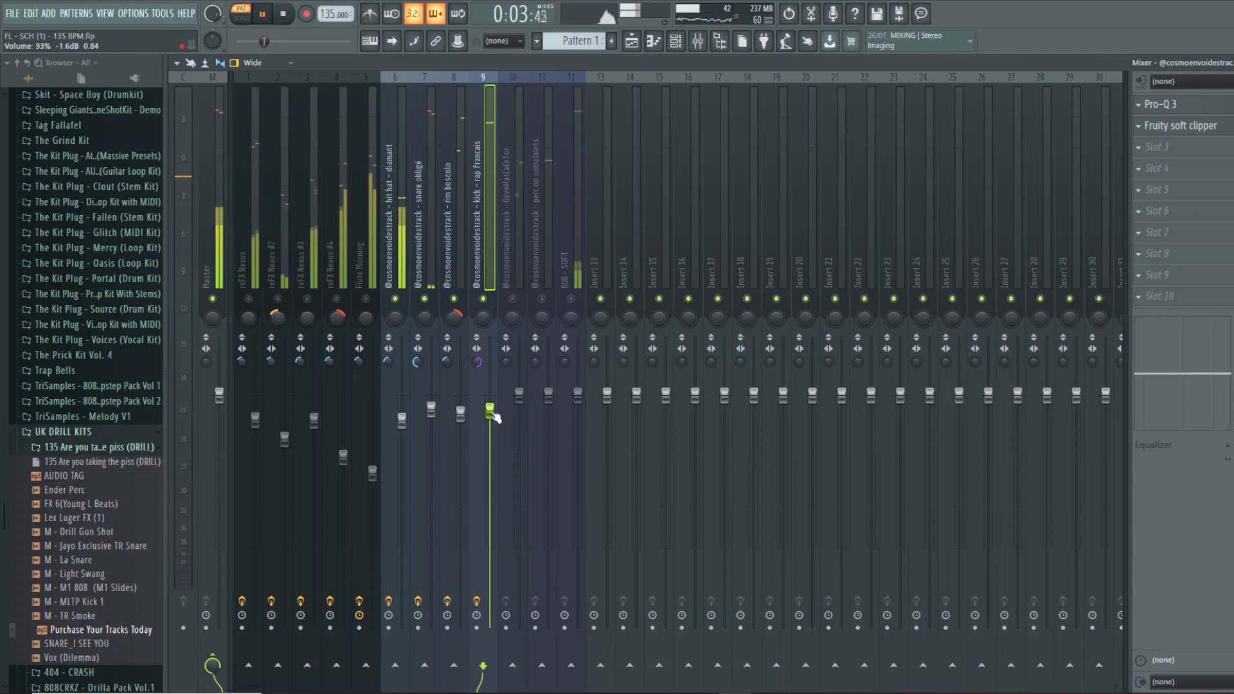
Unmute the OpenHatLaCefor track and pan it about 67% left
left_click(513, 299)
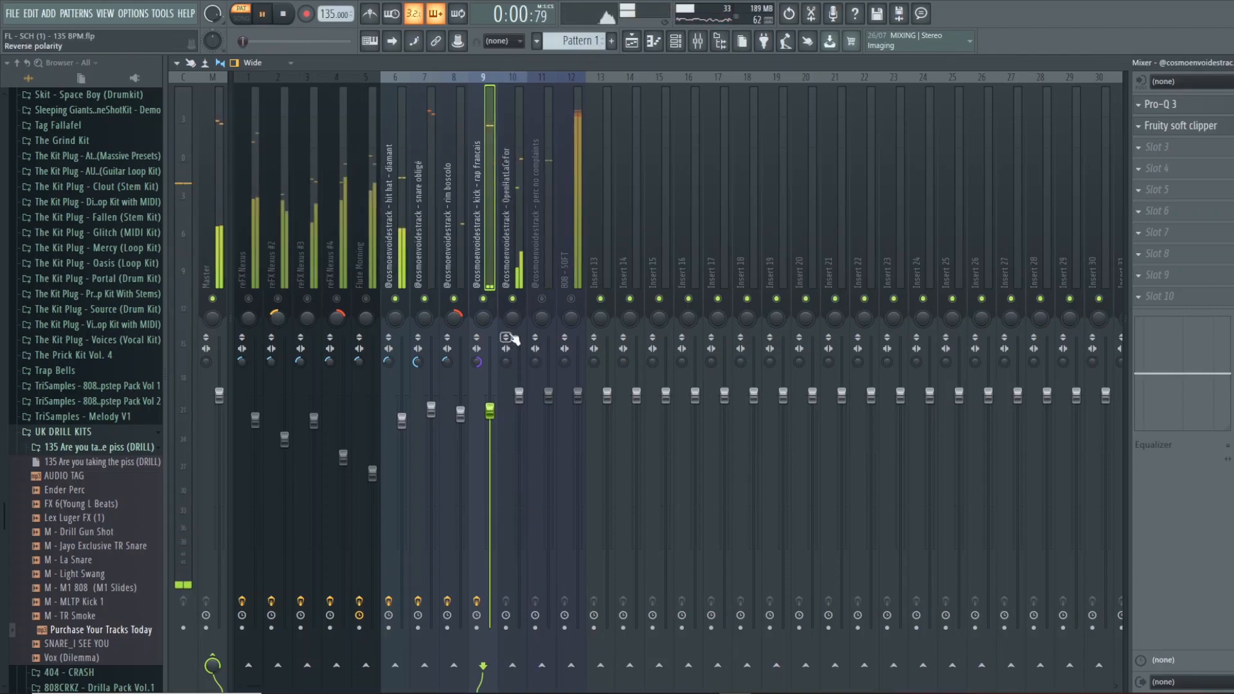
key("space")
left_click_drag(512, 319, 513, 330)
key("space")
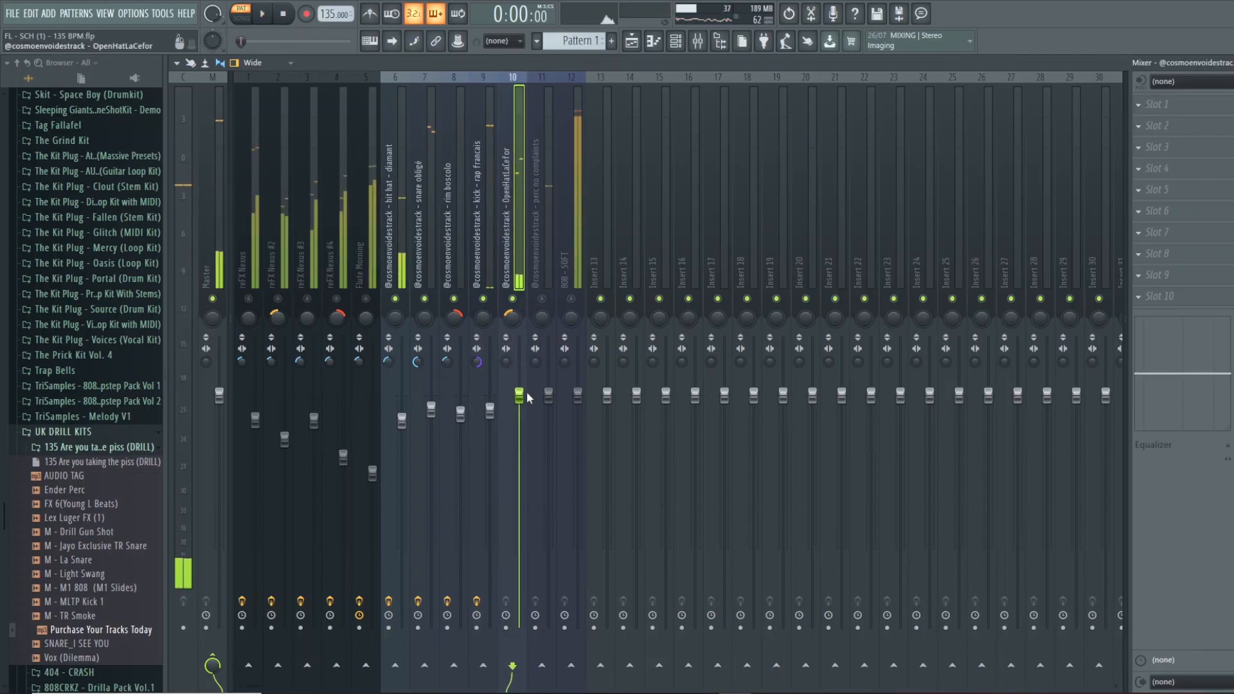
left_click_drag(513, 319, 512, 329)
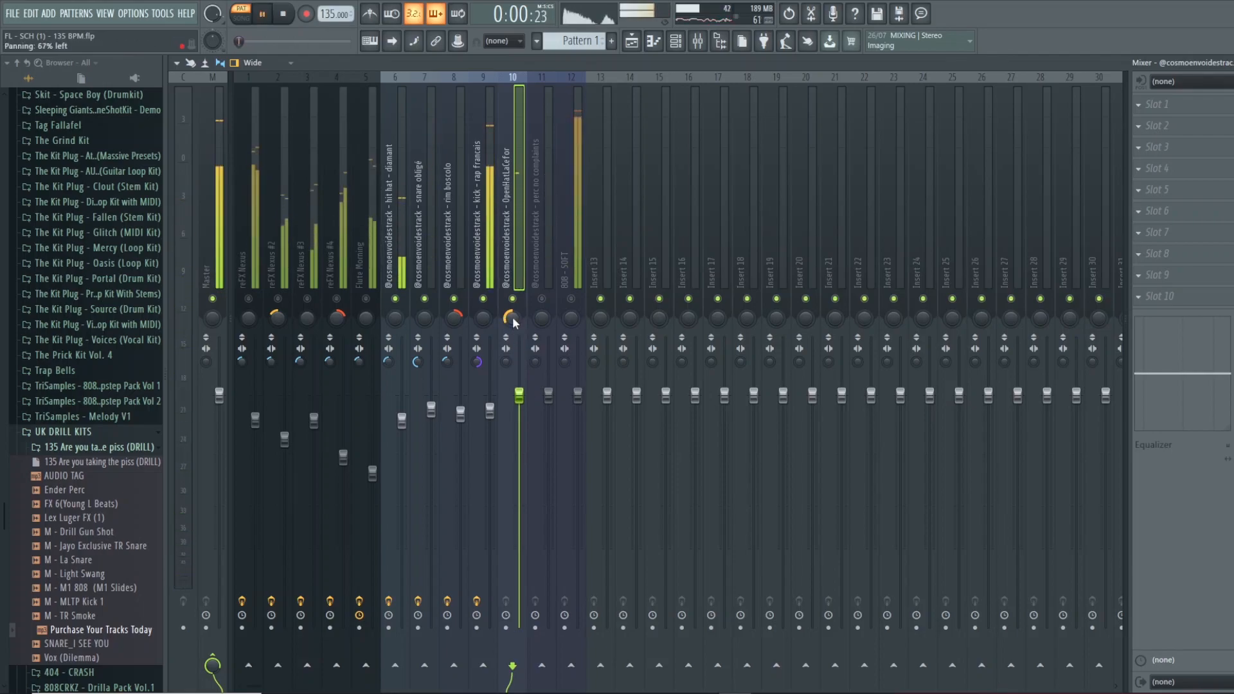
Lower the OpenHatLaCefor fader to about -4.2 dB and widen the track's stereo separation
key("space")
left_click_drag(519, 396, 519, 437)
key("space")
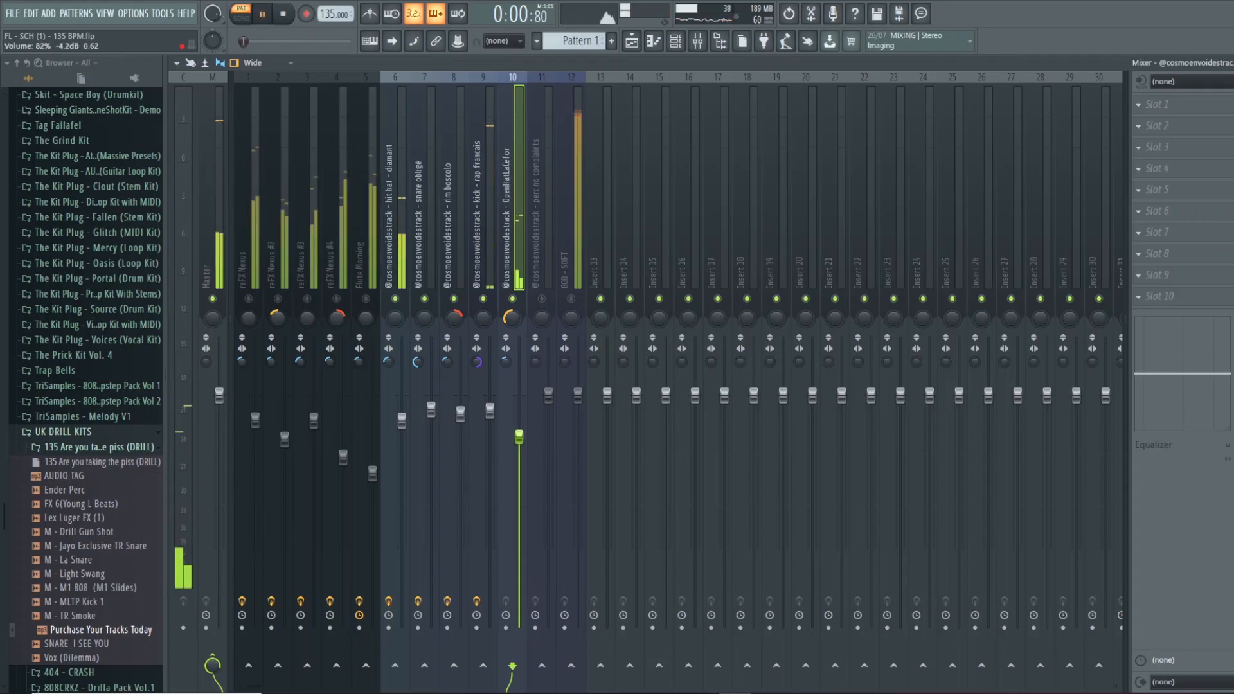
key("space")
Load Pro-Q 3 on the OpenHatLaCefor track and add a 48 dB/oct low cut at about 2819 Hz
left_click(1156, 104)
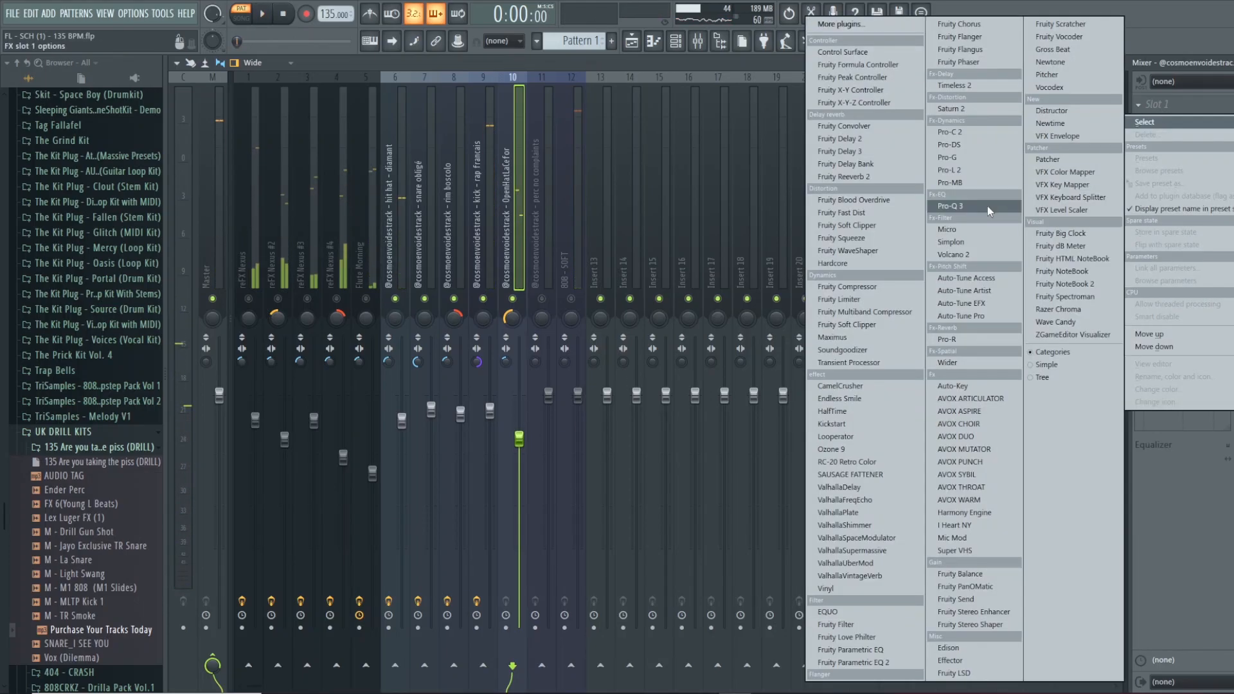
left_click(970, 206)
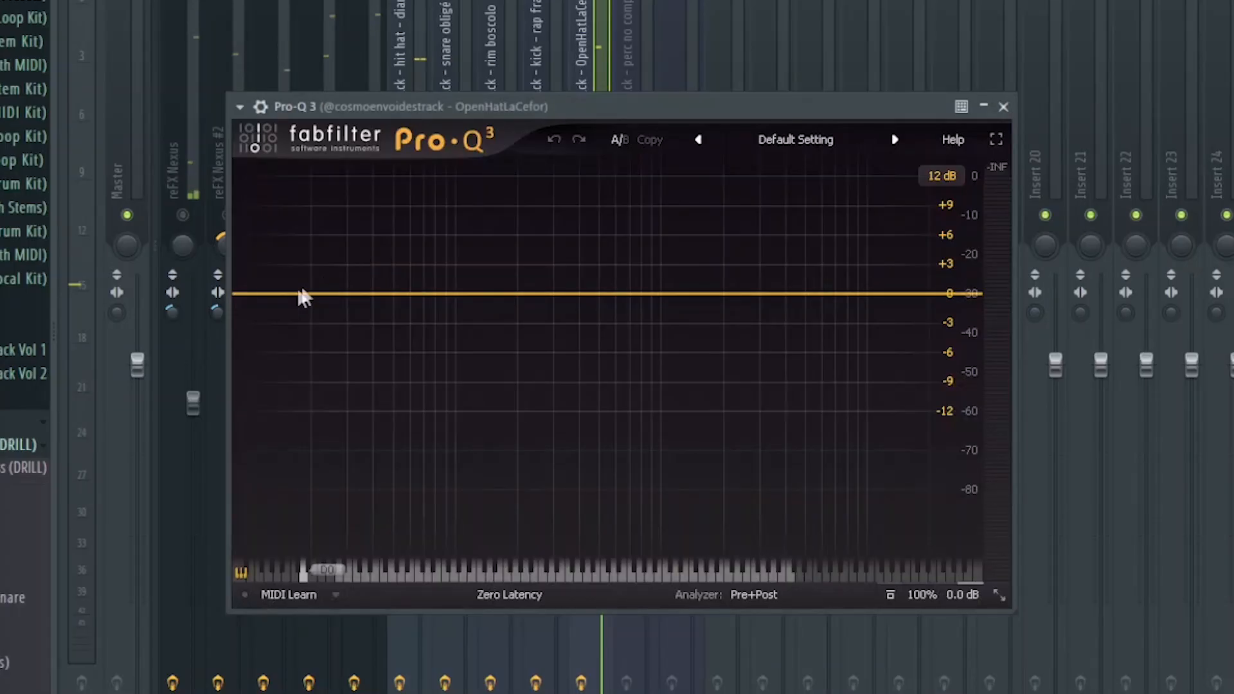
left_click_drag(304, 297, 287, 330)
left_click(300, 427)
key("space")
scroll(291, 353, "up", 5)
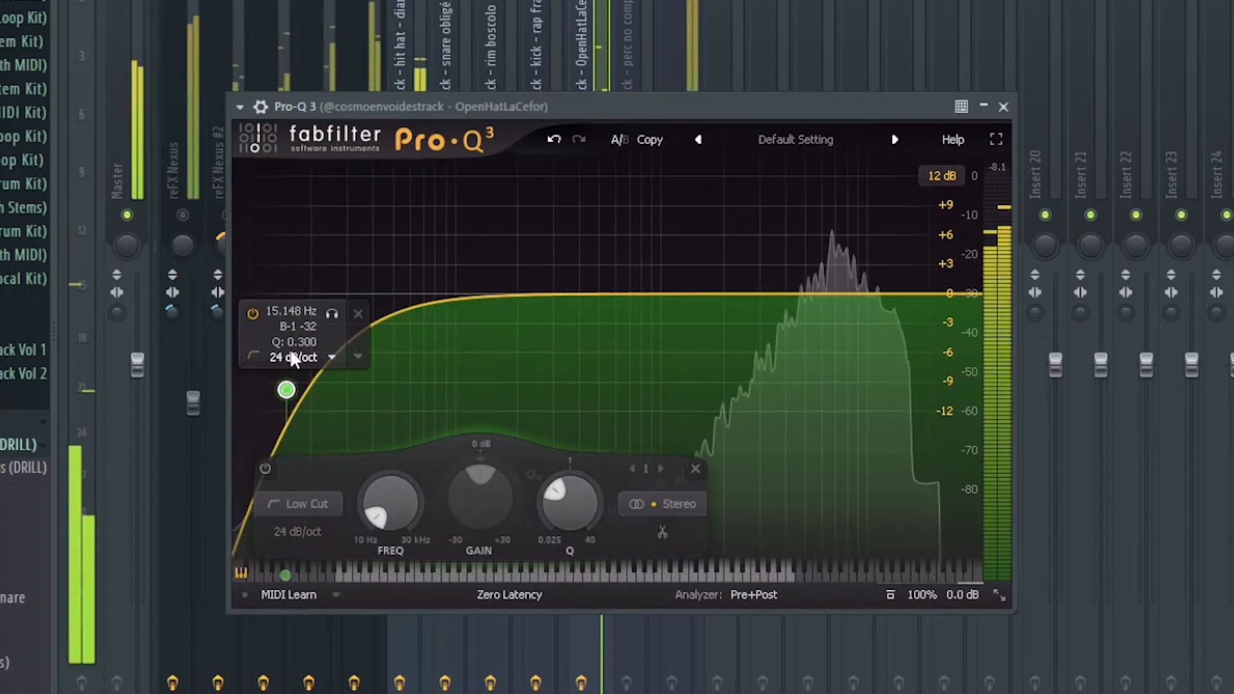
left_click_drag(295, 392, 764, 387)
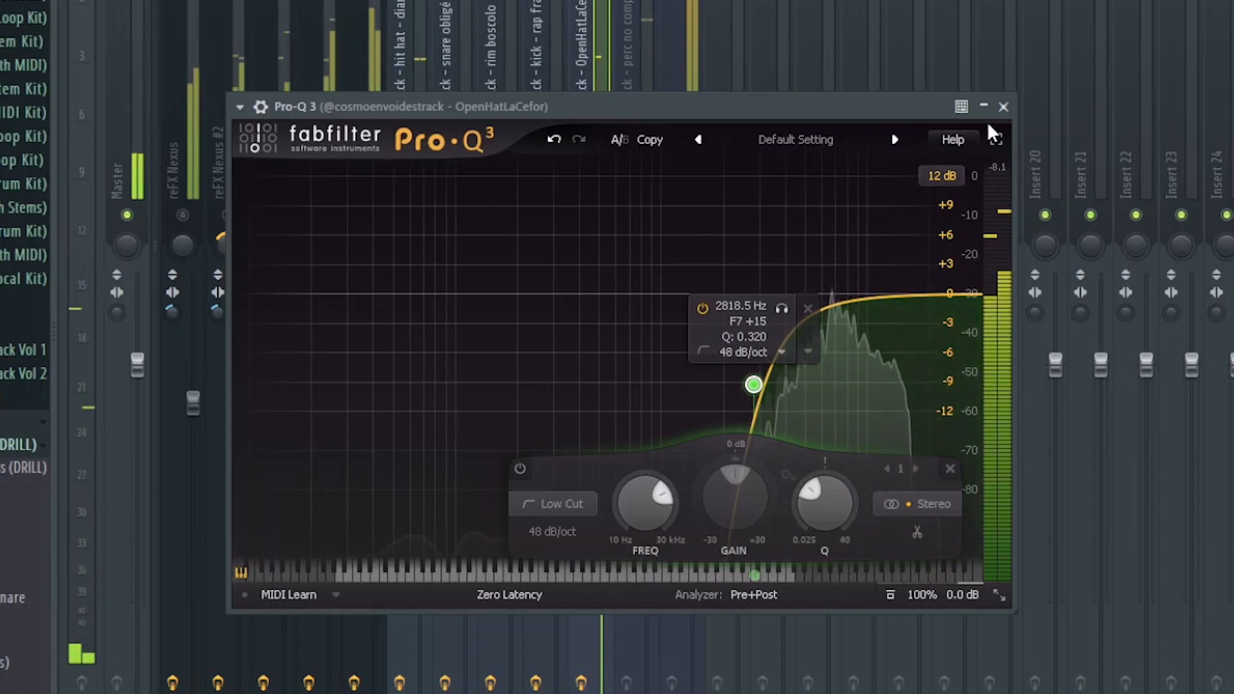
left_click(1004, 106)
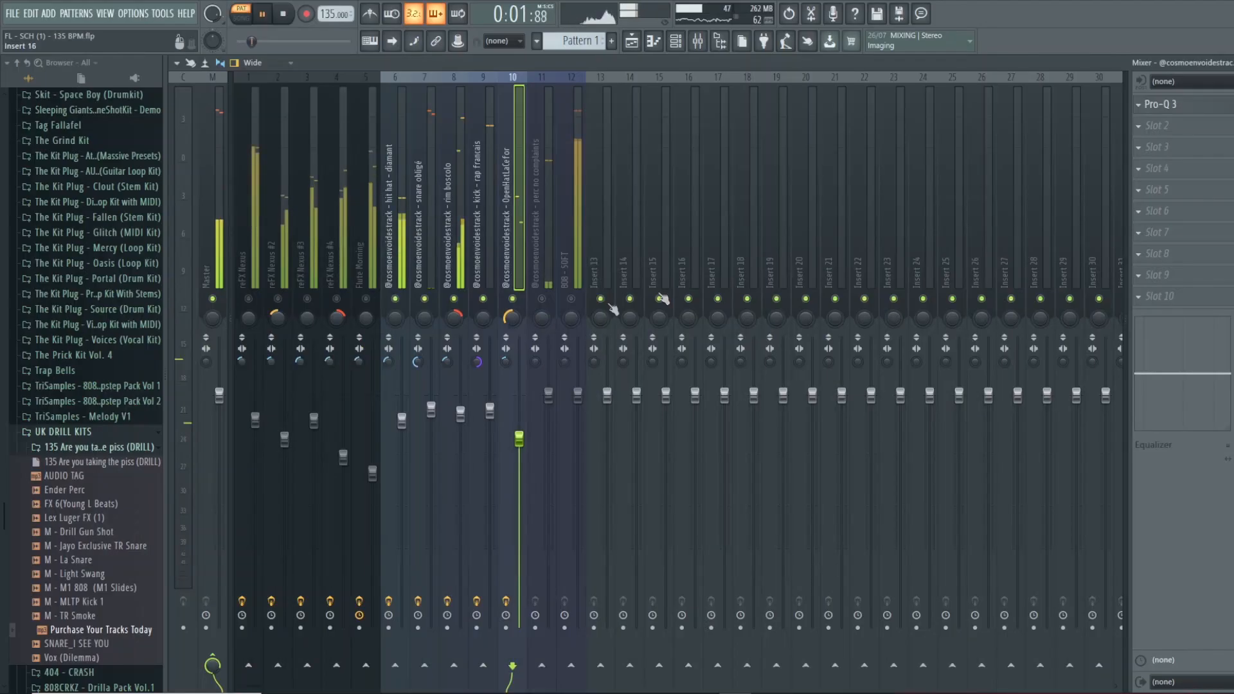
Unmute the perc no complaints track, pan it partly left and lower its fader slightly
left_click(540, 303)
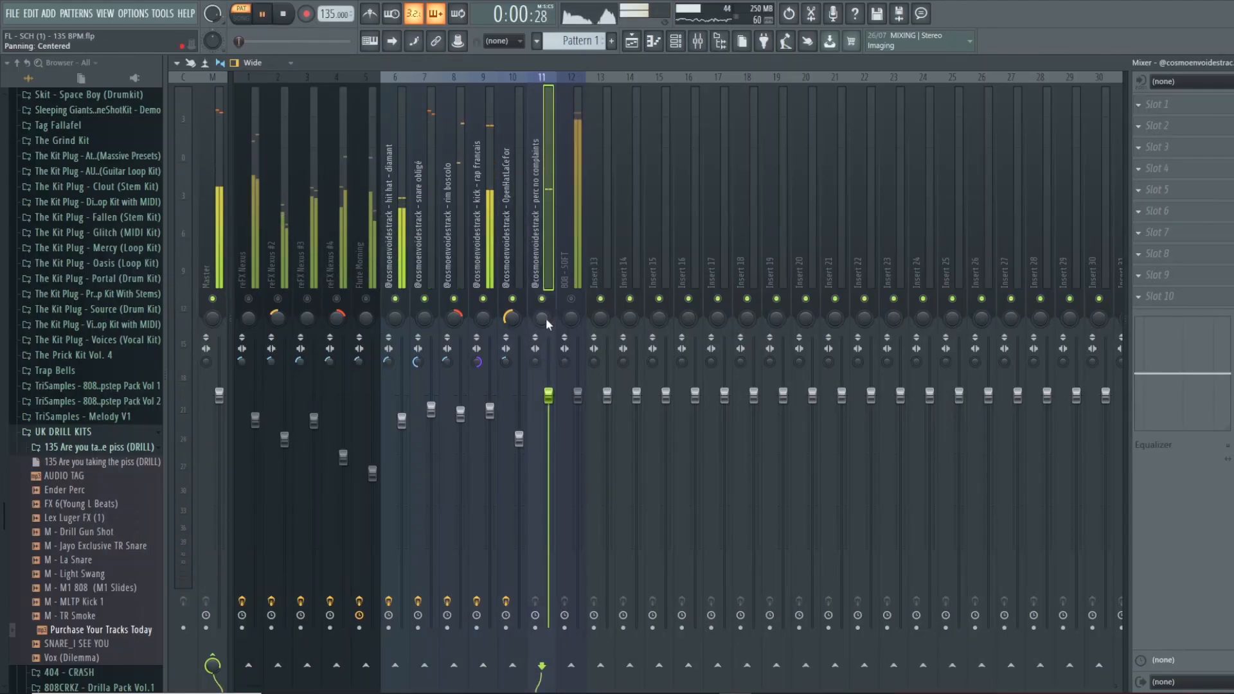
left_click_drag(546, 318, 546, 337)
left_click_drag(548, 395, 548, 411)
Load Pro-Q 3 on the perc no complaints track and add a low cut that removes its low frequencies
left_click(1140, 104)
mouse_move(1168, 111)
left_click(861, 514)
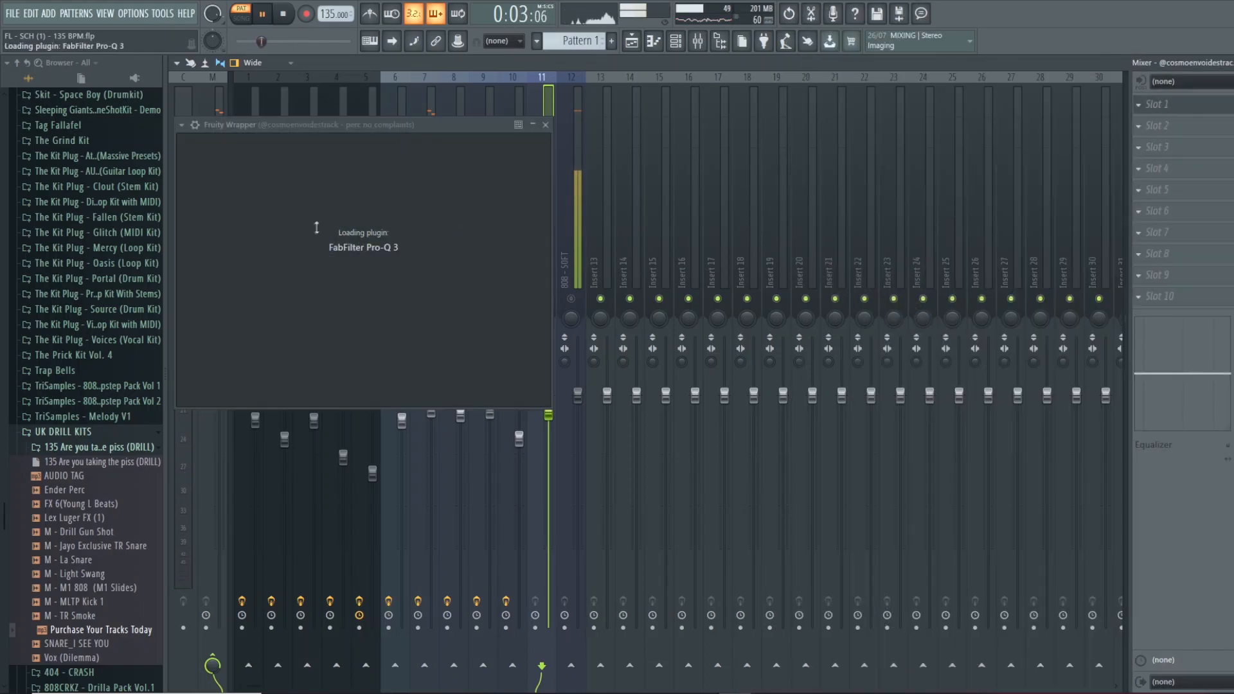
left_click_drag(187, 245, 187, 264)
left_click(188, 305)
left_click(216, 303)
left_click(218, 287)
left_click(223, 347)
left_click_drag(191, 308, 398, 289)
left_click(675, 124)
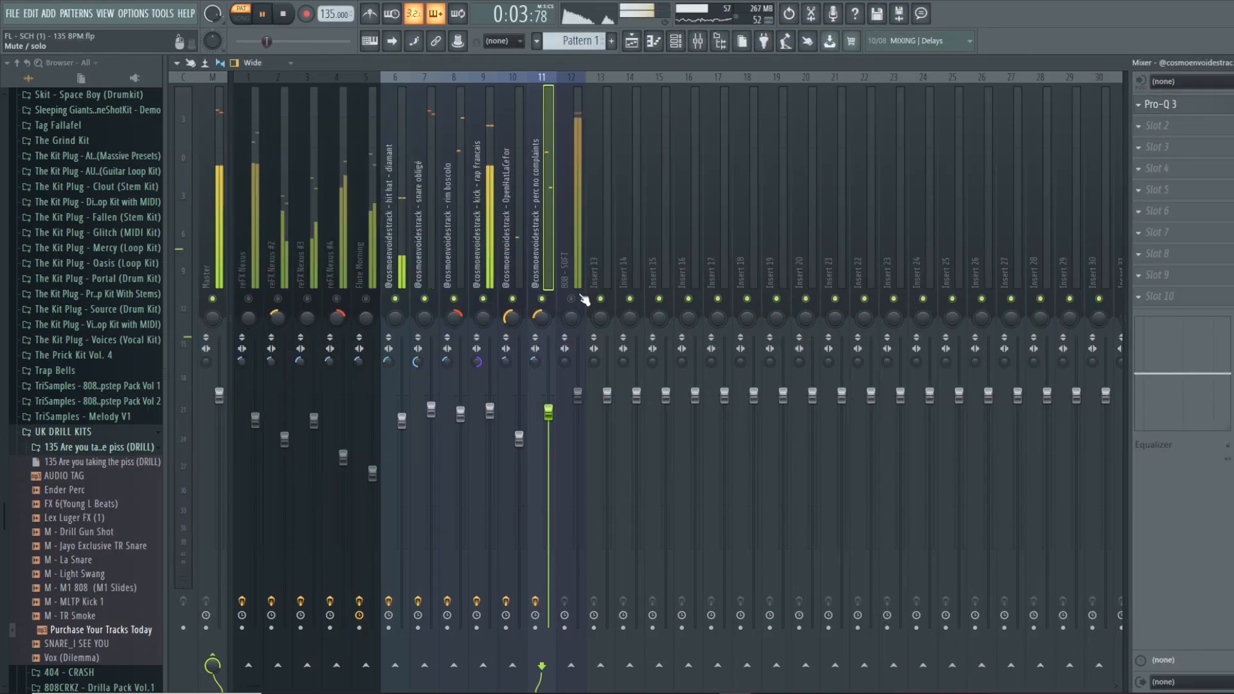
Unmute the 808 - SOFT track, merge its stereo separation towards mono and load Pro-Q 3 on it
left_click_drag(570, 363, 570, 334)
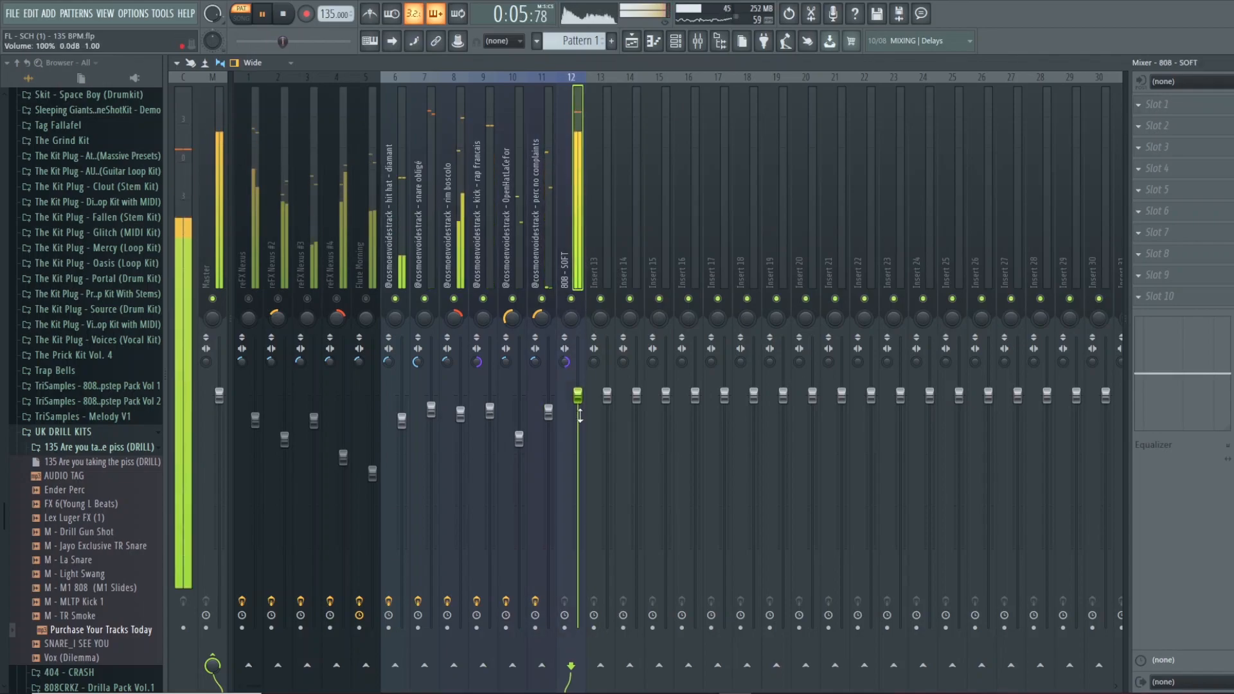
left_click(1174, 101)
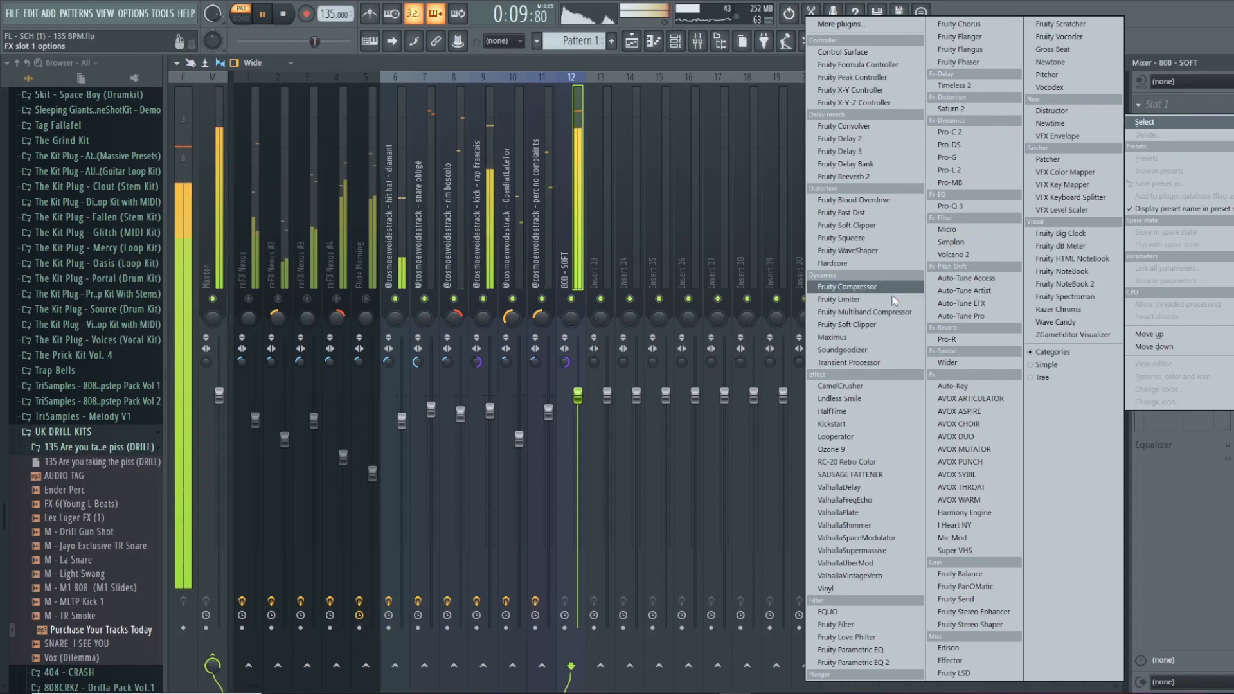
left_click(956, 207)
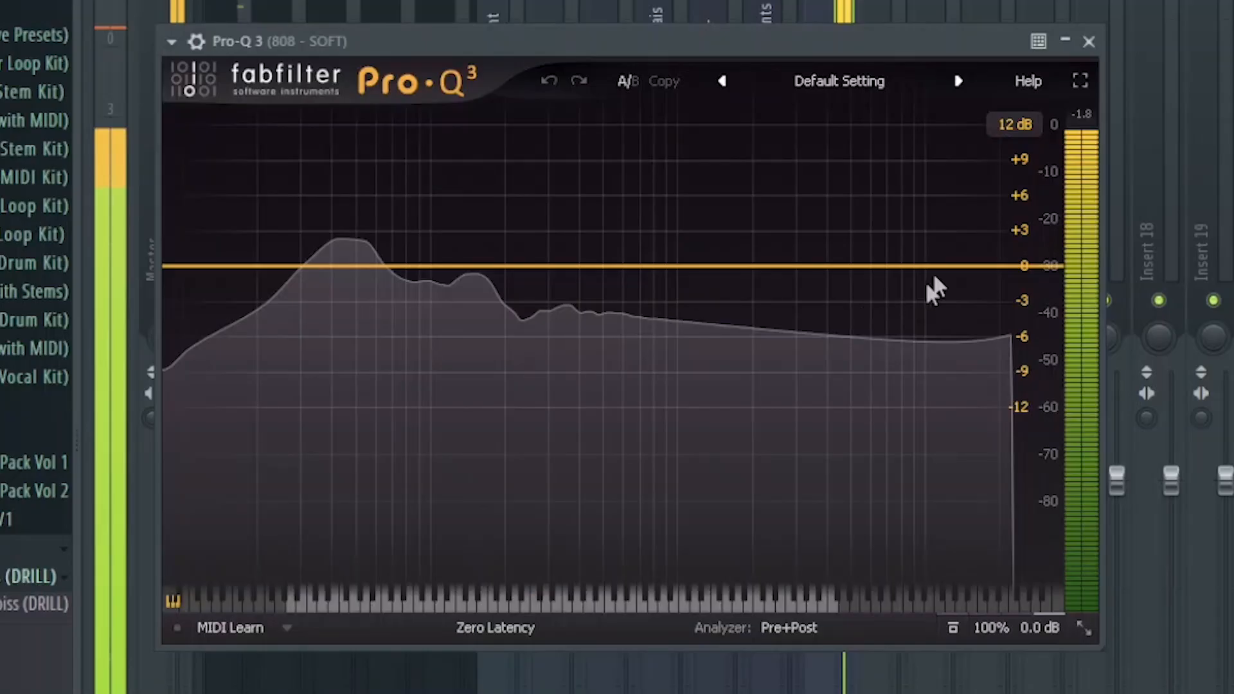
Add a 36 dB/oct high cut at about 859 Hz to the 808 - SOFT track's EQ
left_click_drag(992, 269, 959, 300)
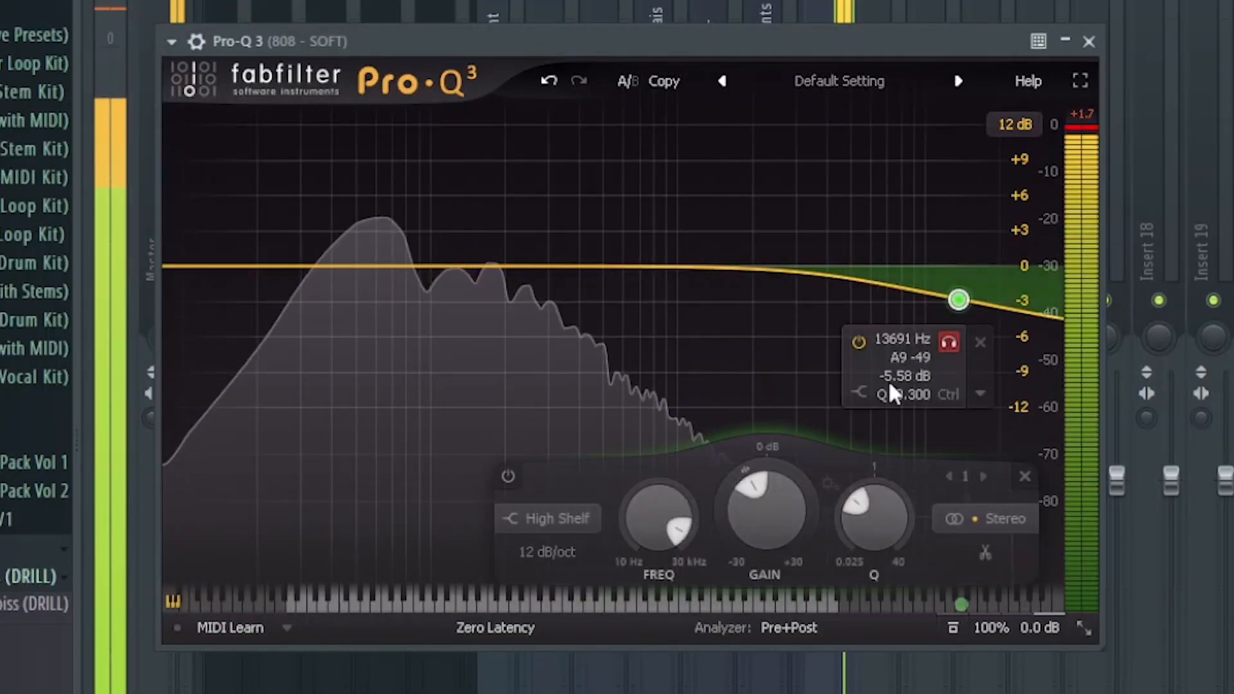
left_click(860, 393)
left_click(966, 416)
scroll(917, 342, "up", 6)
scroll(924, 344, "down", 2)
left_click_drag(957, 376, 662, 355)
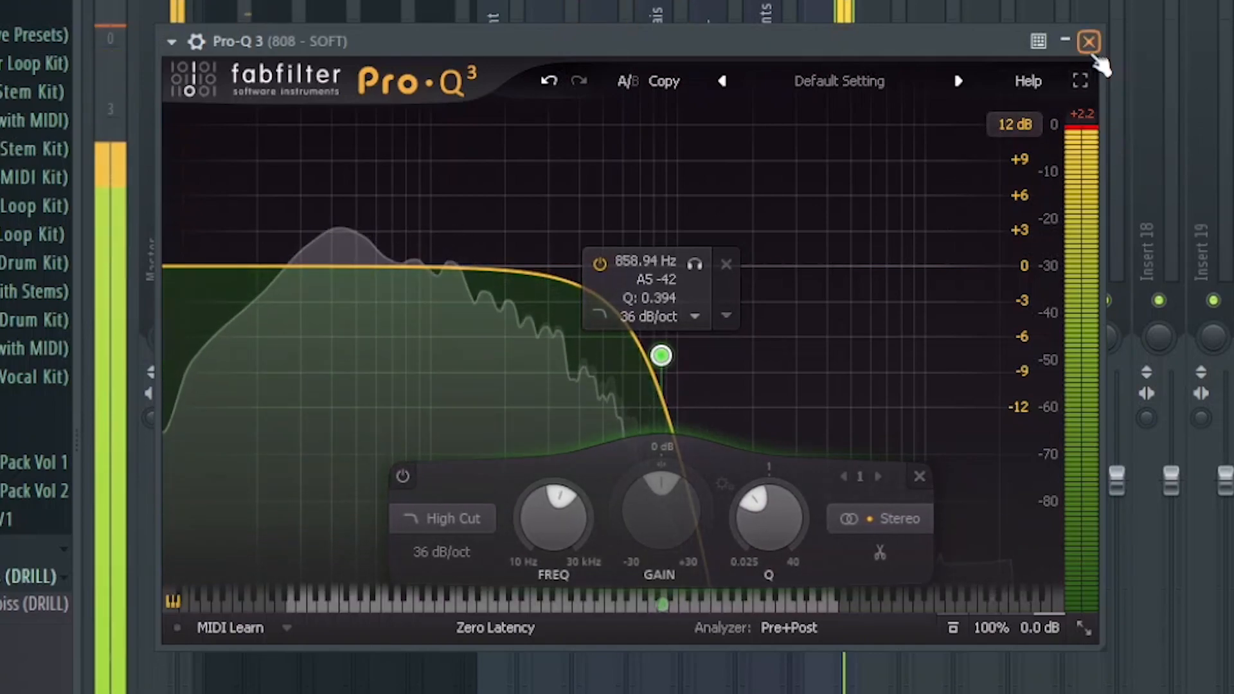
left_click(1089, 41)
Insert Fruity soft clipper after the EQ on the 808 - SOFT track
left_click(1149, 128)
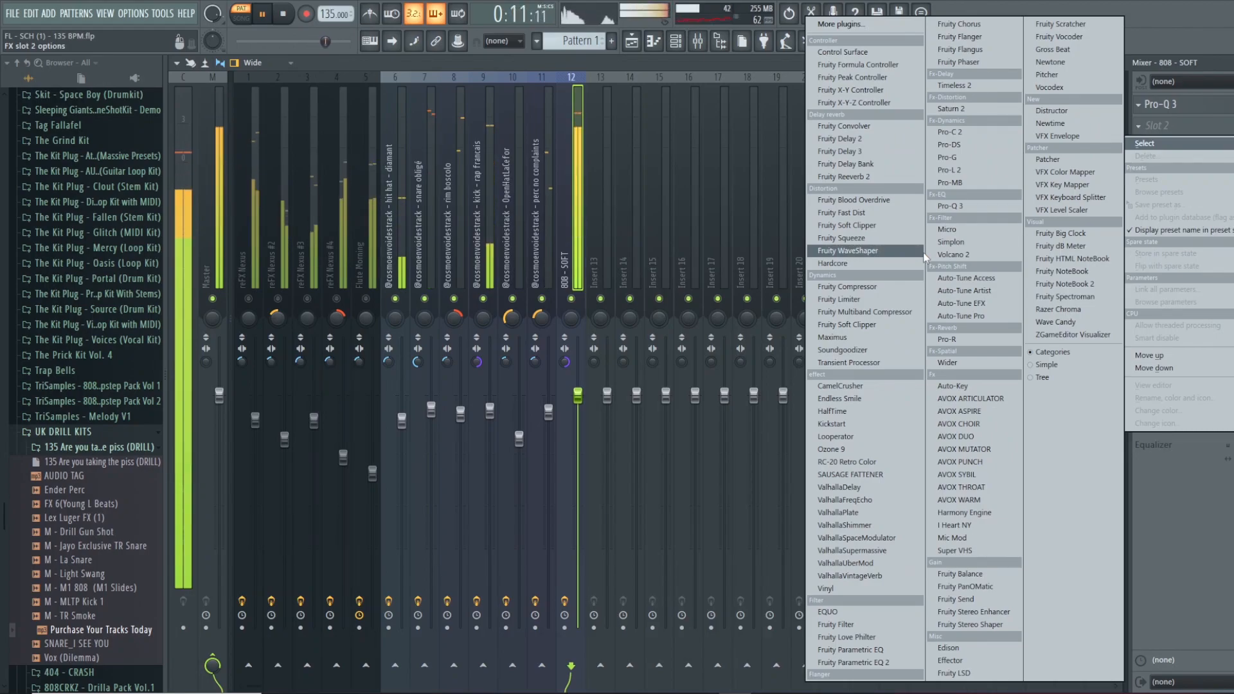
left_click(898, 325)
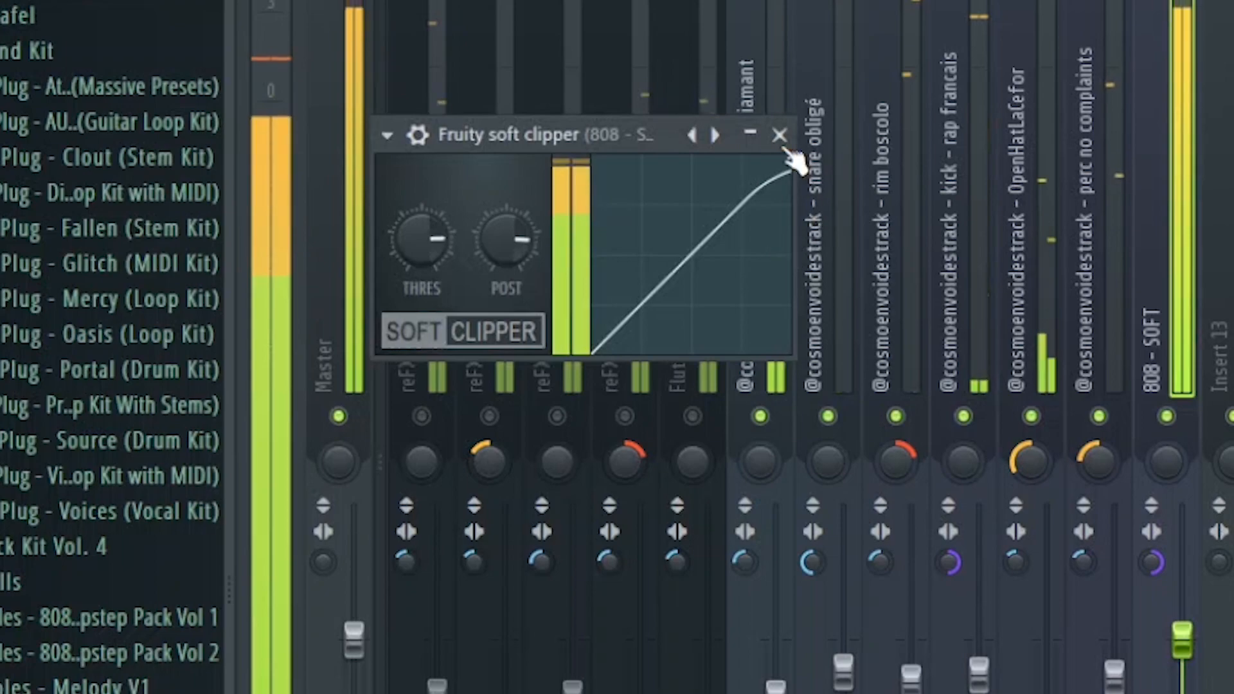
left_click(780, 135)
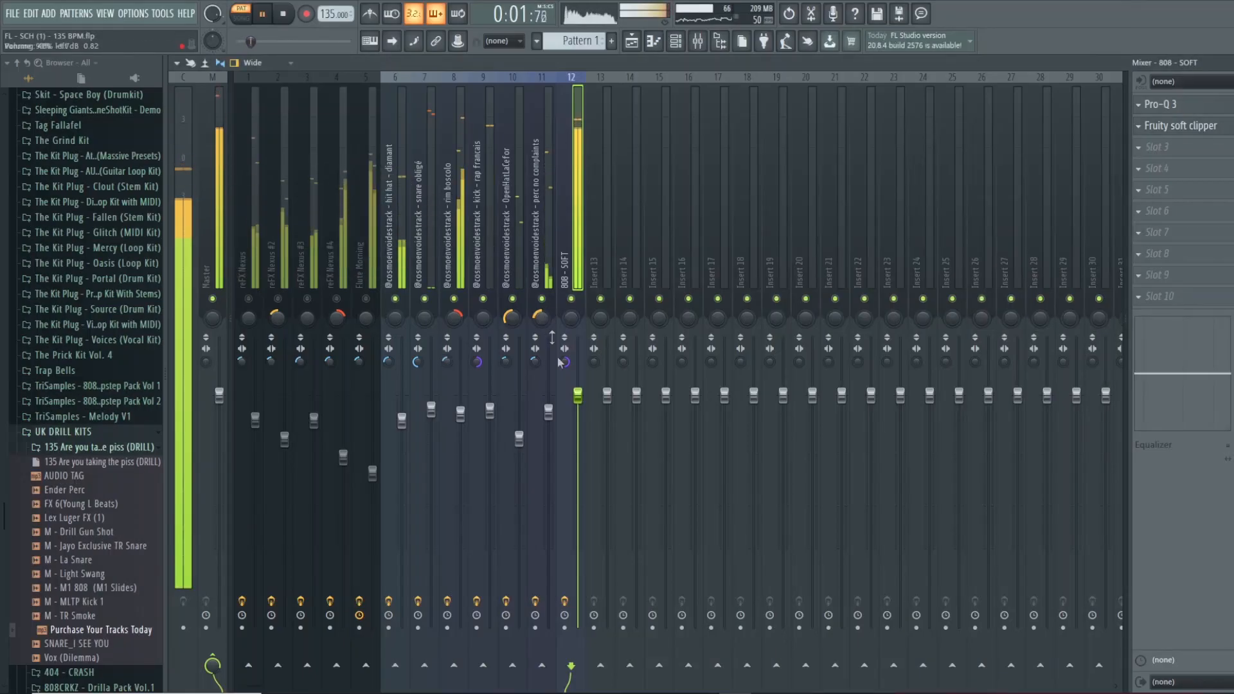
Lower the kick fader slightly and bring the 808 - SOFT fader down to about -4.1 dB
left_click_drag(577, 394, 581, 436)
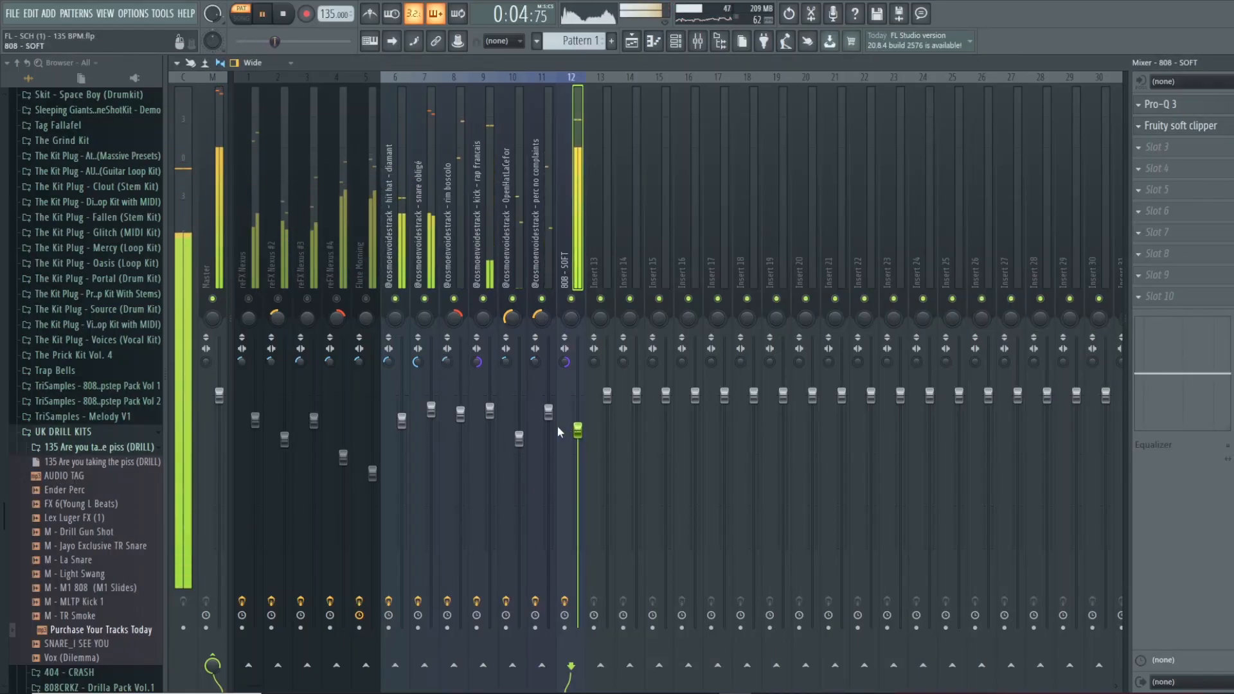
left_click_drag(492, 414, 493, 426)
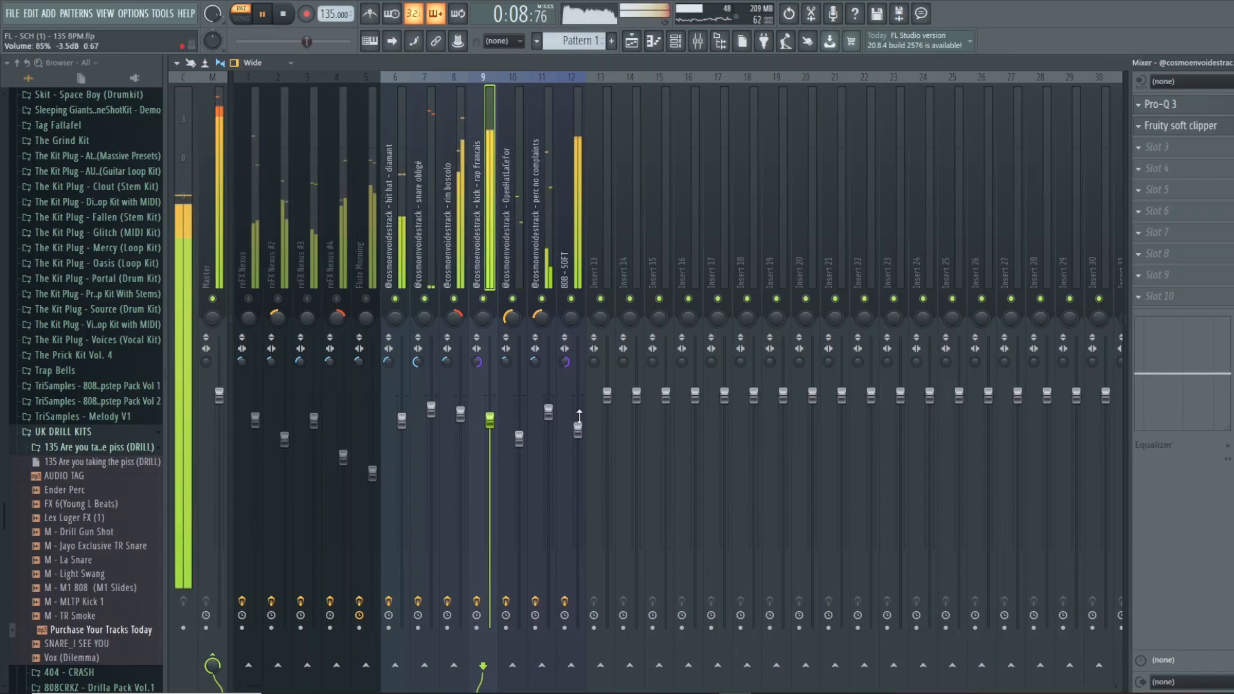
left_click_drag(577, 425, 580, 447)
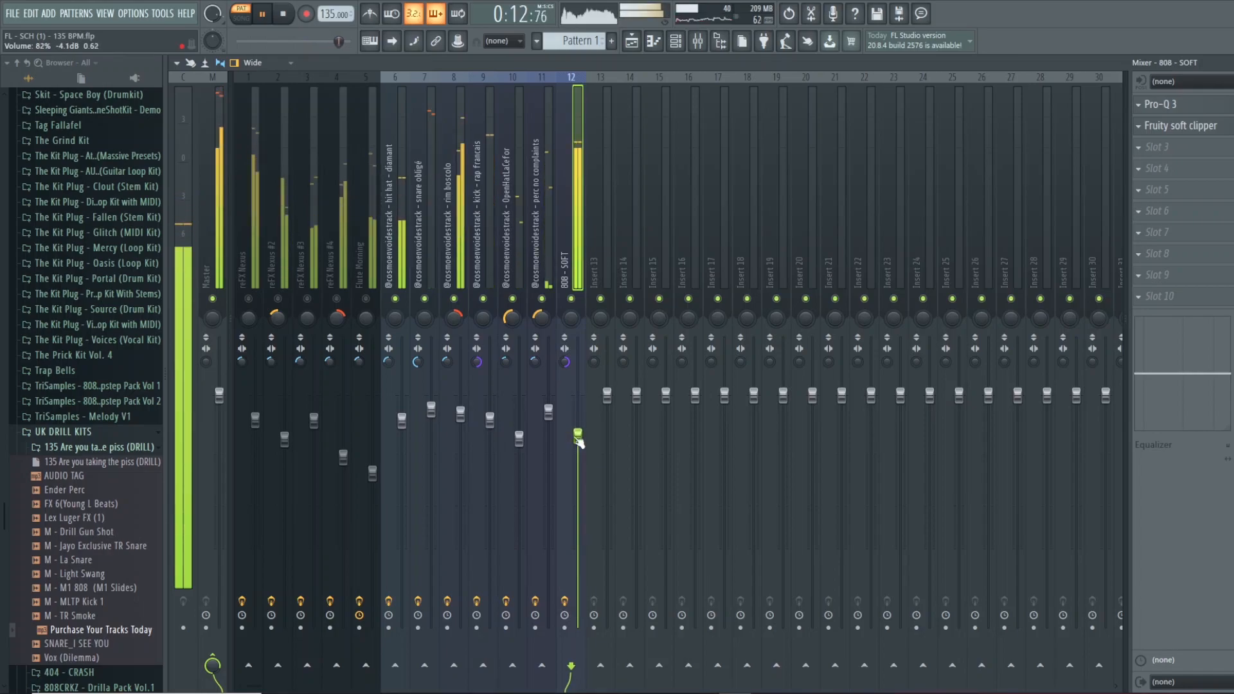
Insert Soundgoodizer after the soft clipper on the 808 - SOFT track and lower the track's fader a little further
left_click(1169, 153)
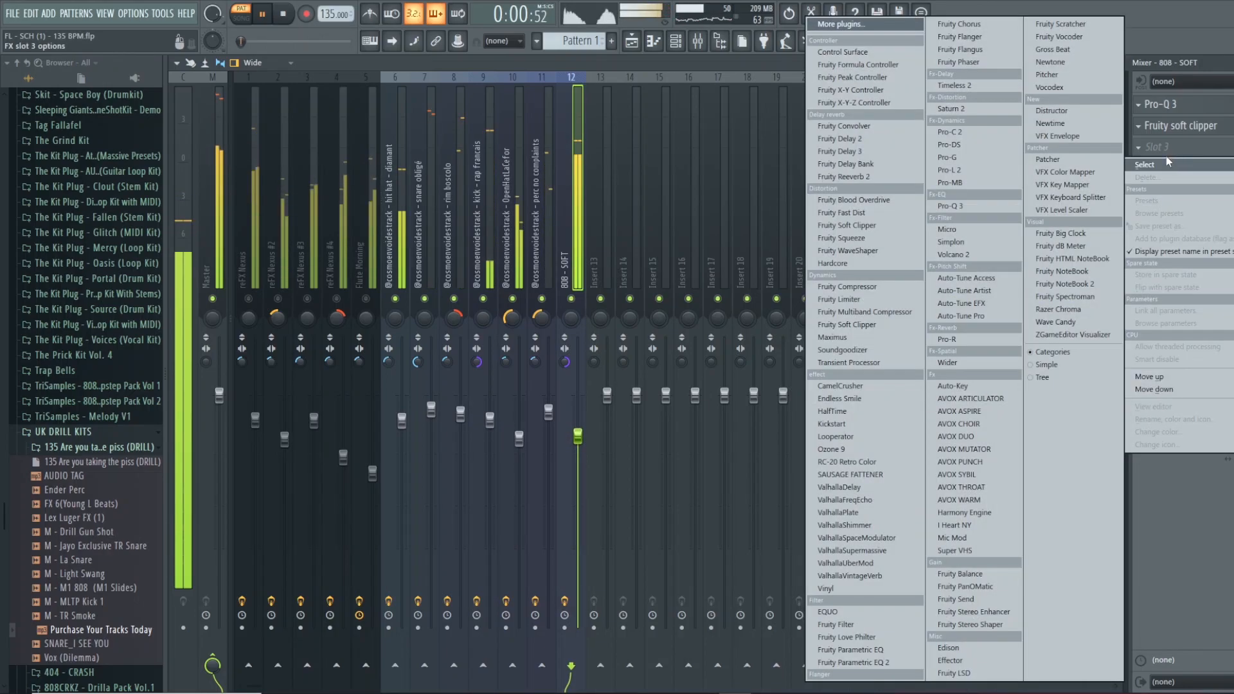
left_click(900, 354)
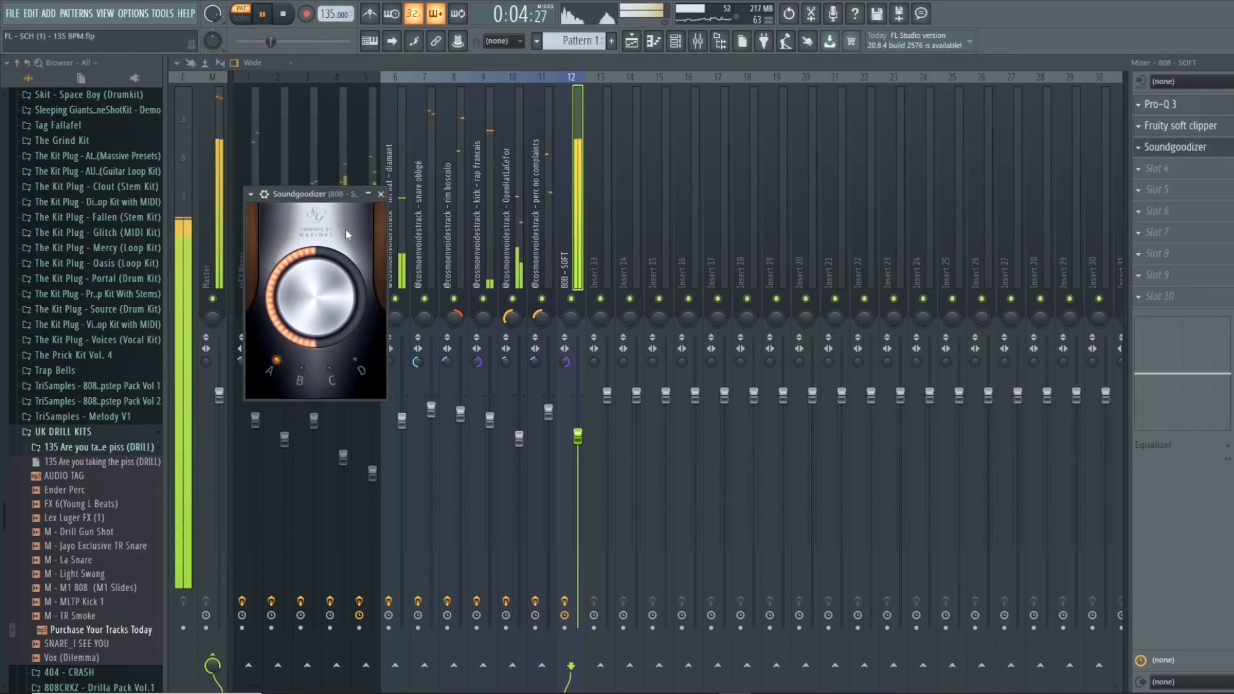
left_click(381, 194)
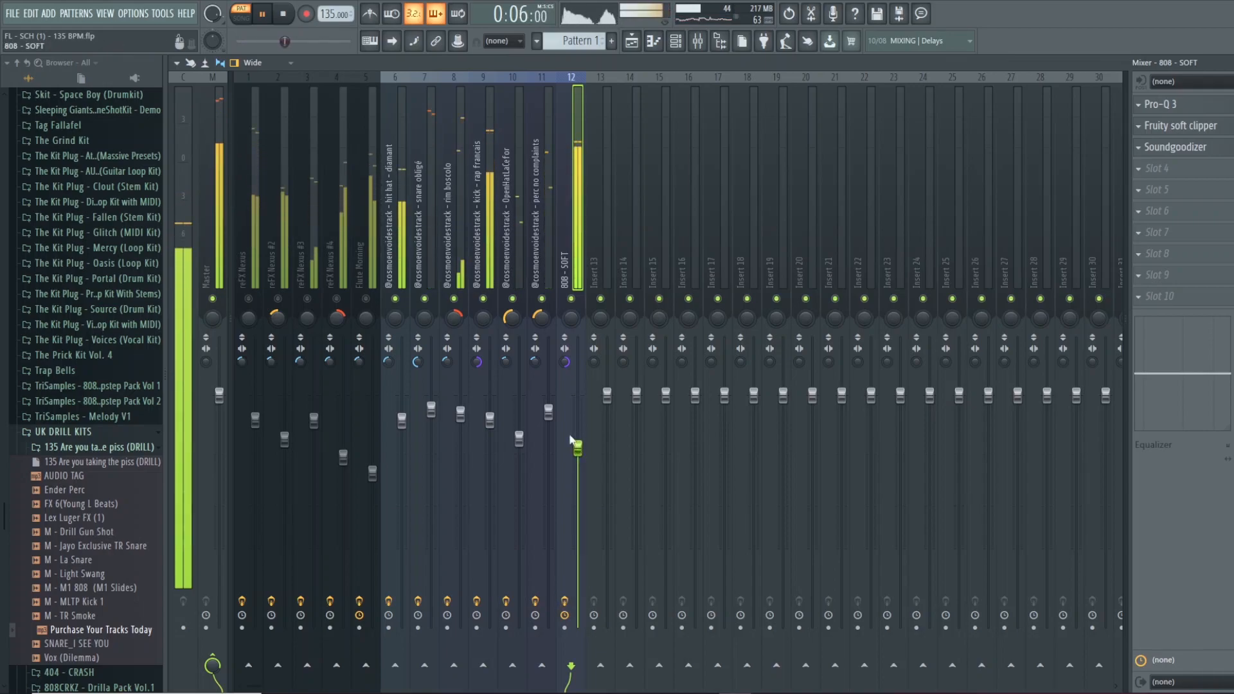
key("space")
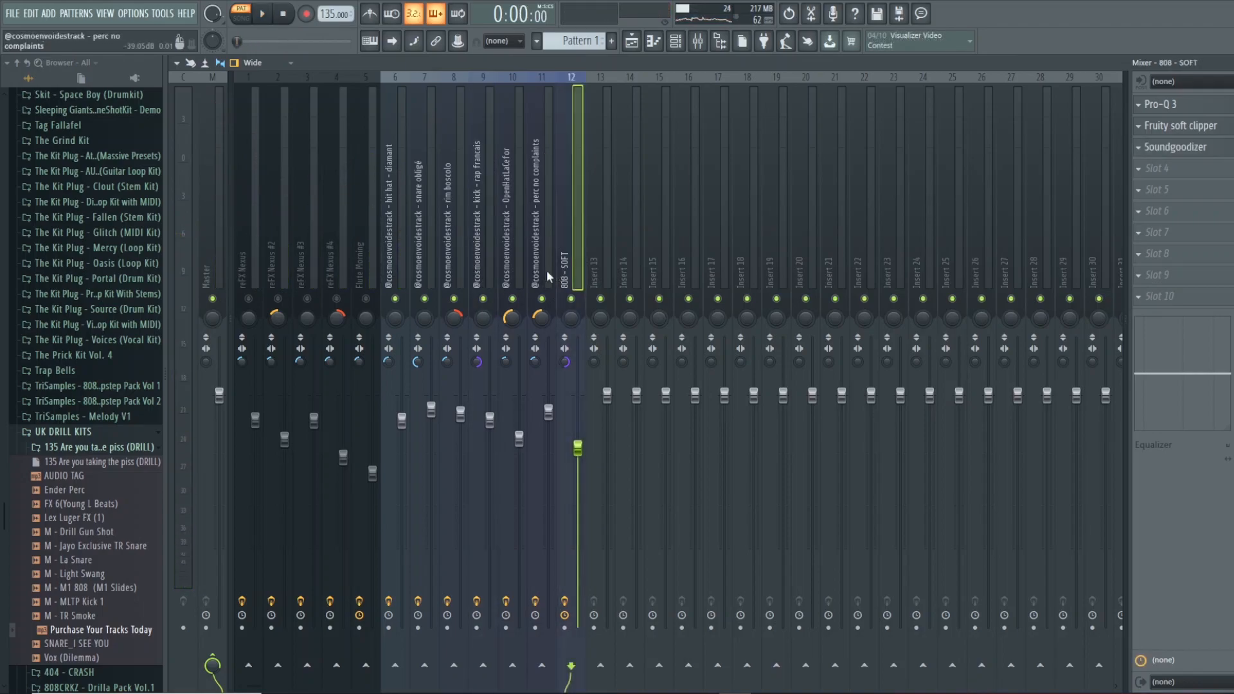
Route the kick track to the 808 - SOFT track as a sidechain-only send
left_click(490, 278)
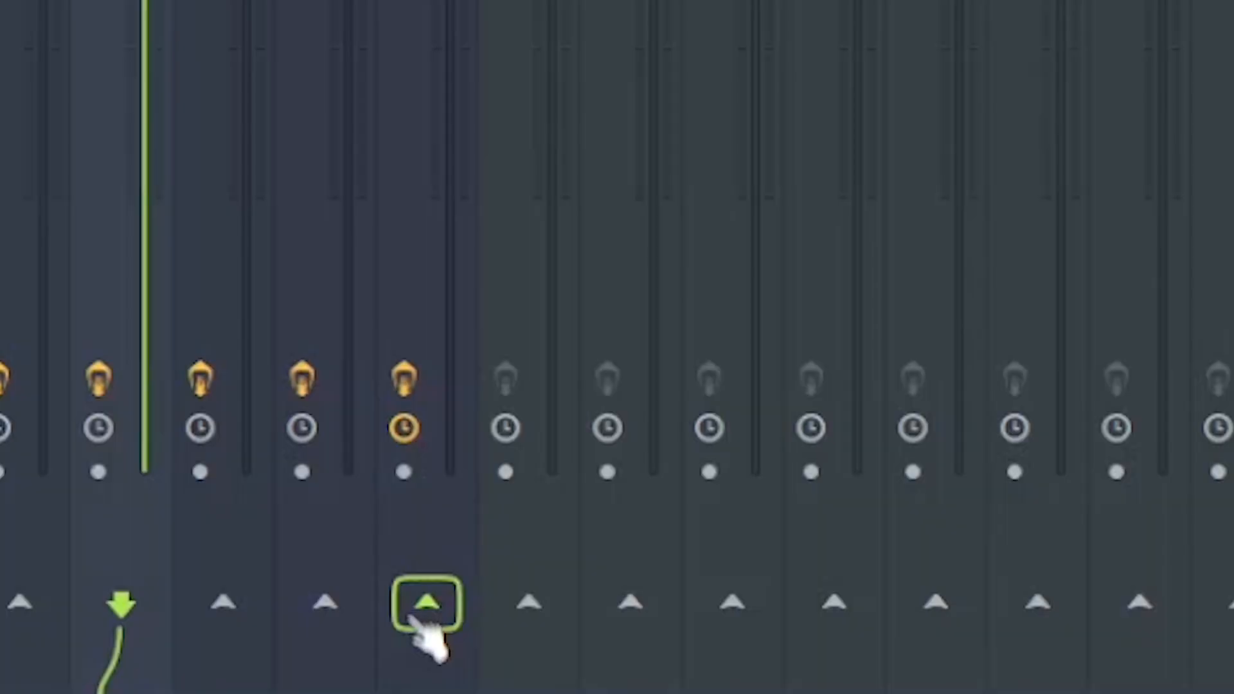
right_click(571, 667)
left_click(581, 665)
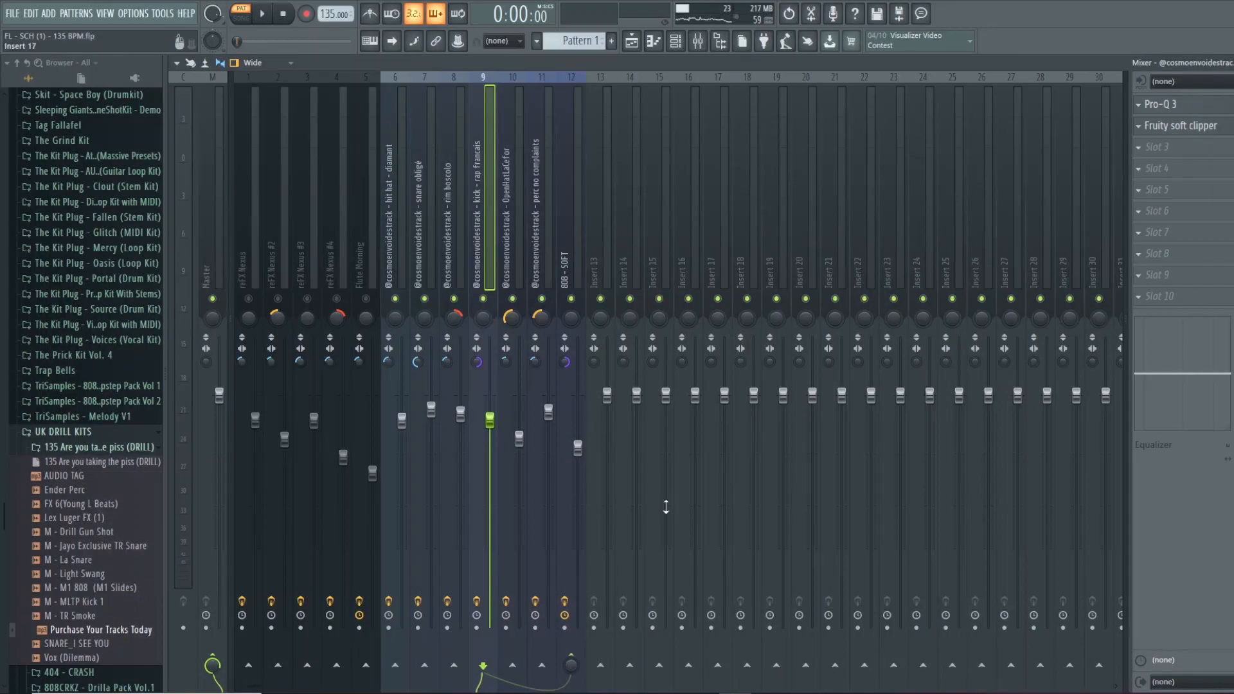
Insert Fruity Limiter after Soundgoodizer on the 808 - SOFT track and switch it to compressor mode
left_click(567, 270)
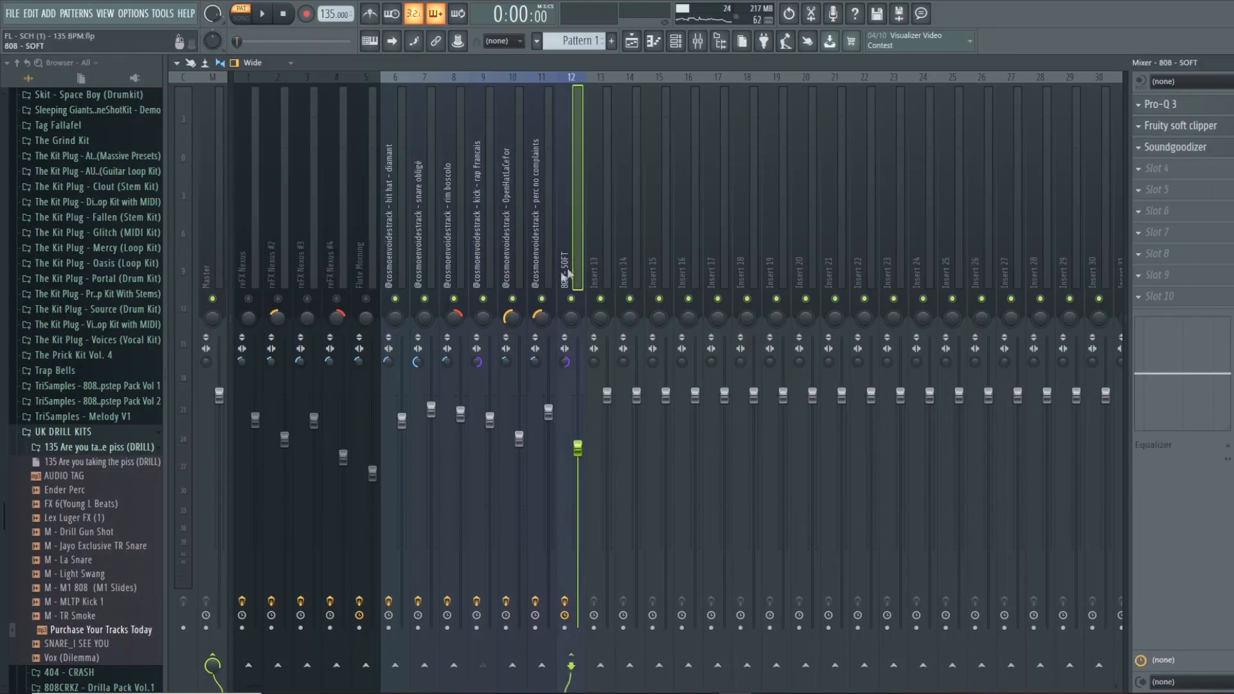
left_click(1192, 176)
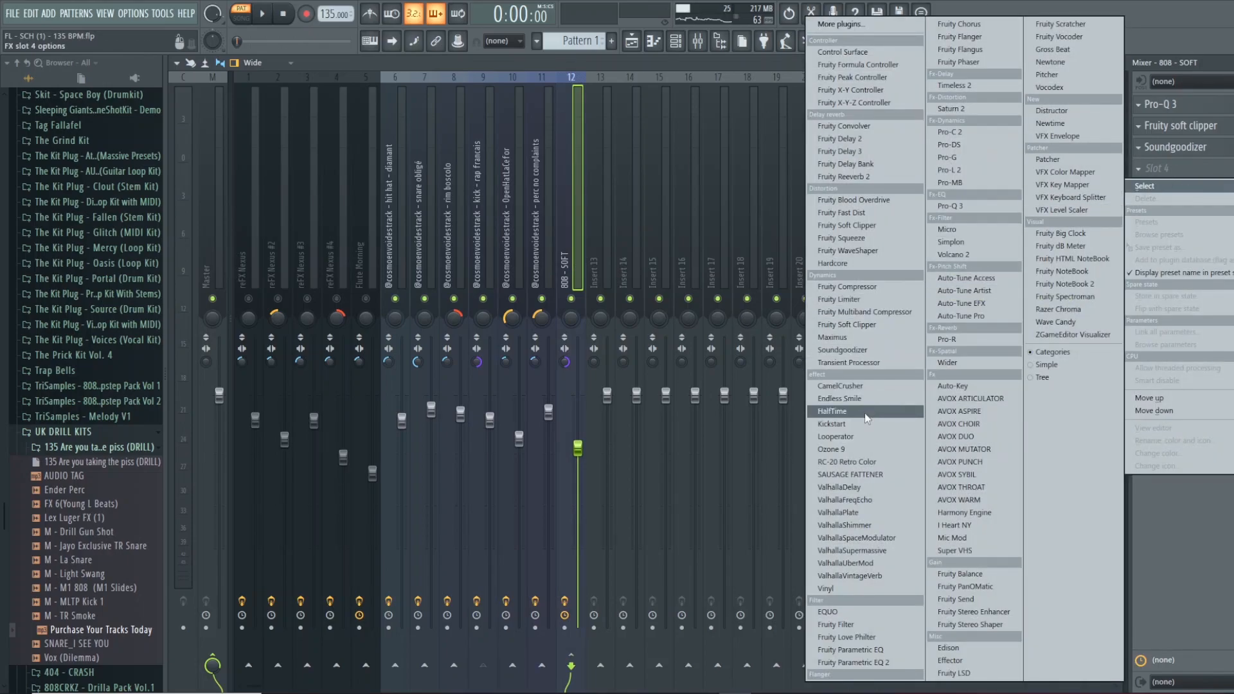
left_click(839, 300)
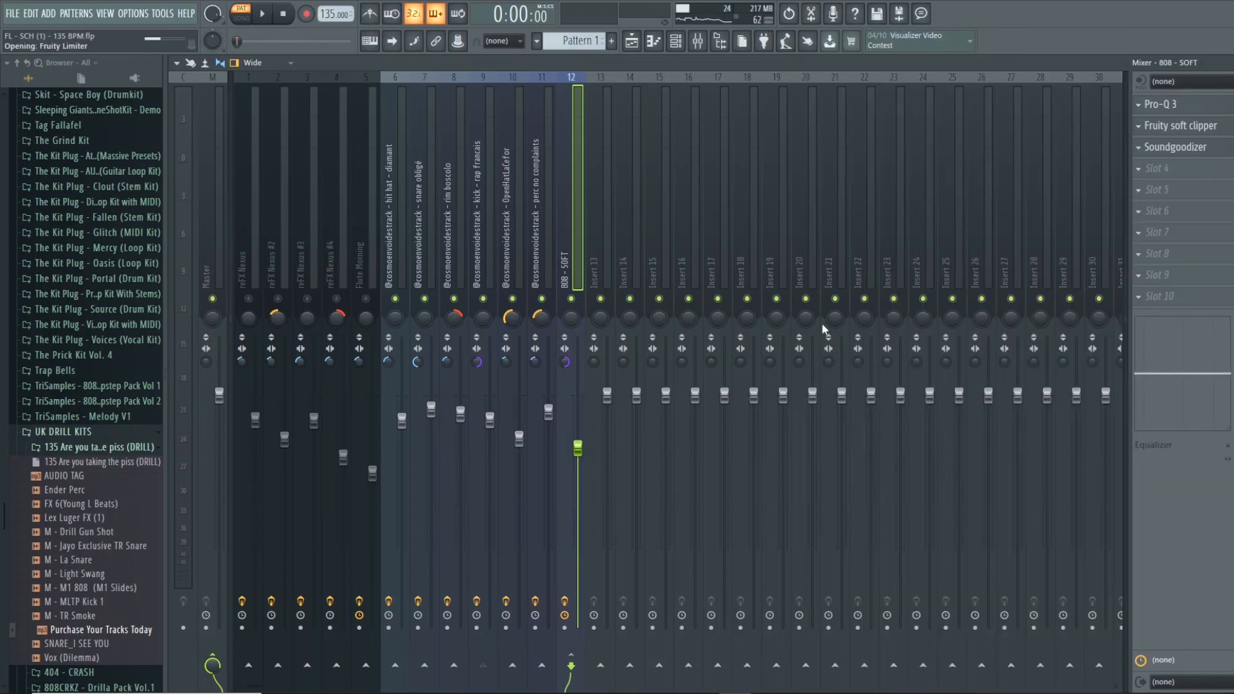
left_click(396, 529)
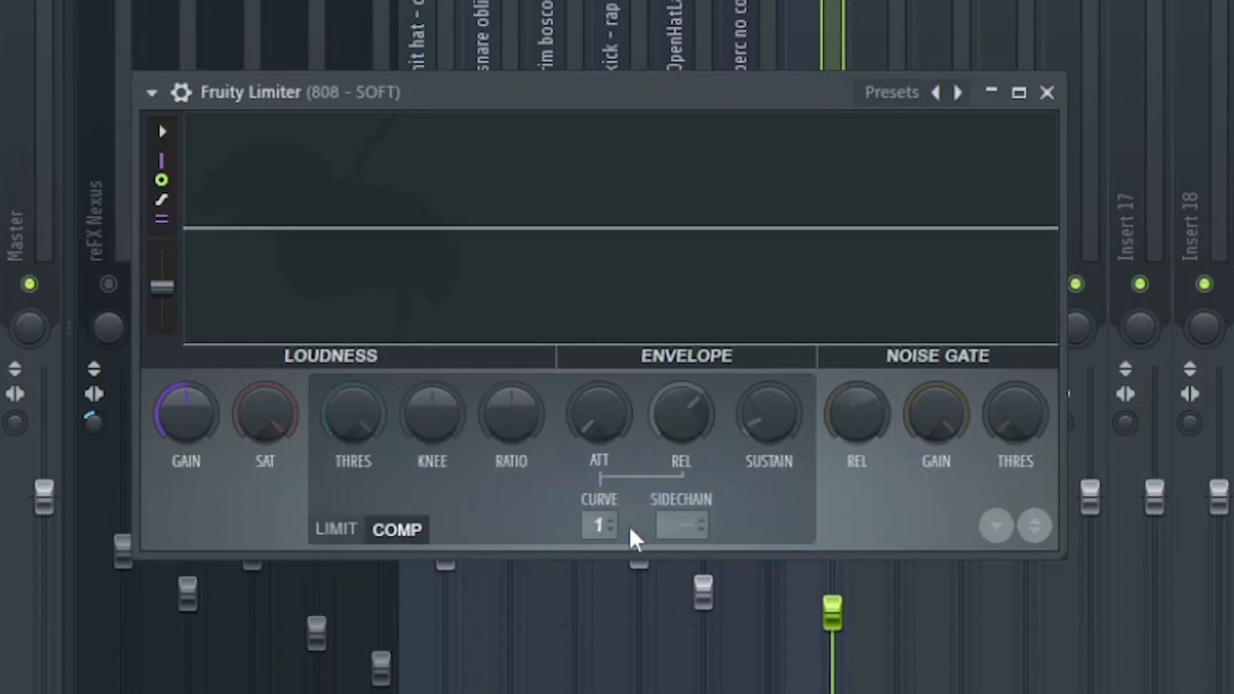
Set the limiter's sidechain input to 1, raise the knee and lower the threshold so the kick ducks the 808
left_click_drag(357, 406, 353, 408)
key("space")
left_click_drag(431, 413, 431, 379)
left_click_drag(353, 414, 353, 439)
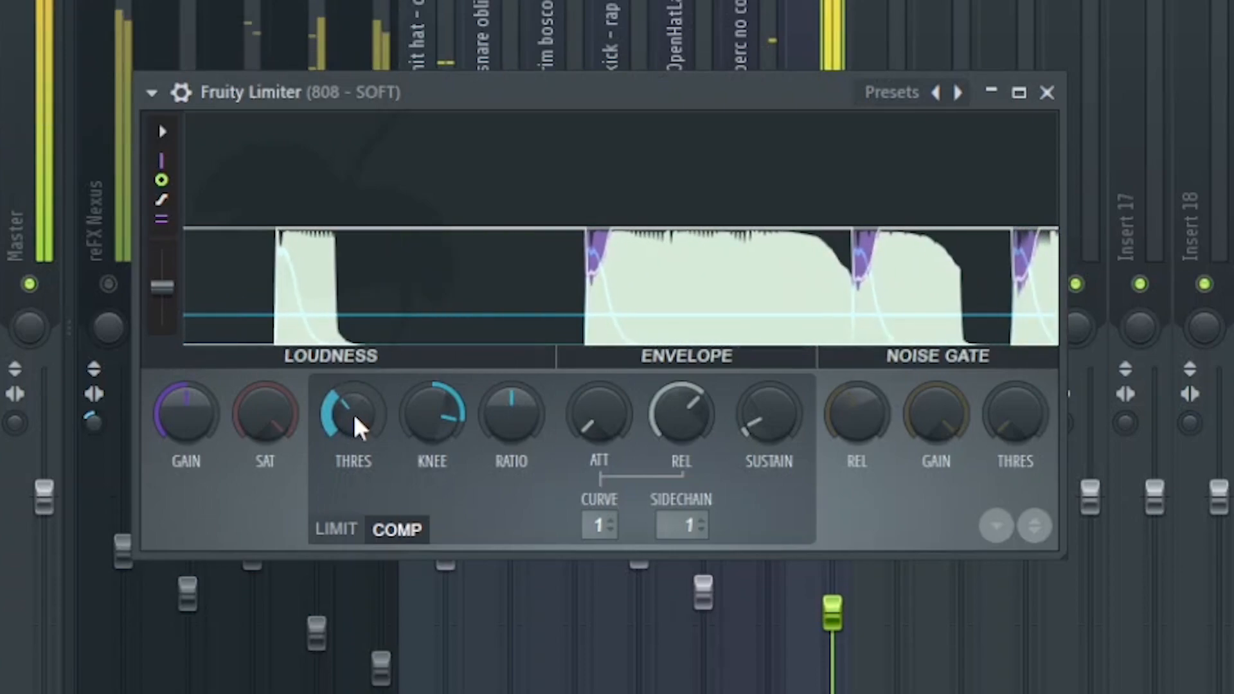
left_click(1047, 92)
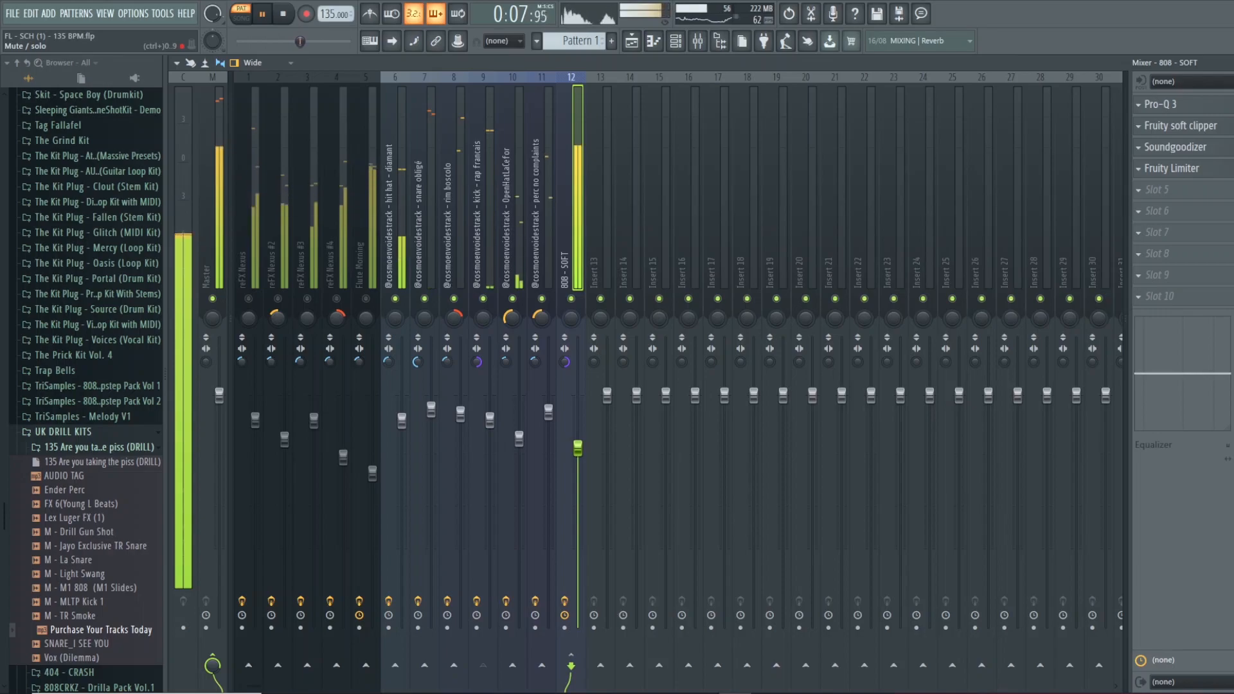
Play back the drum mix several times to check how the kick and the sidechained 808 work together
key("space")
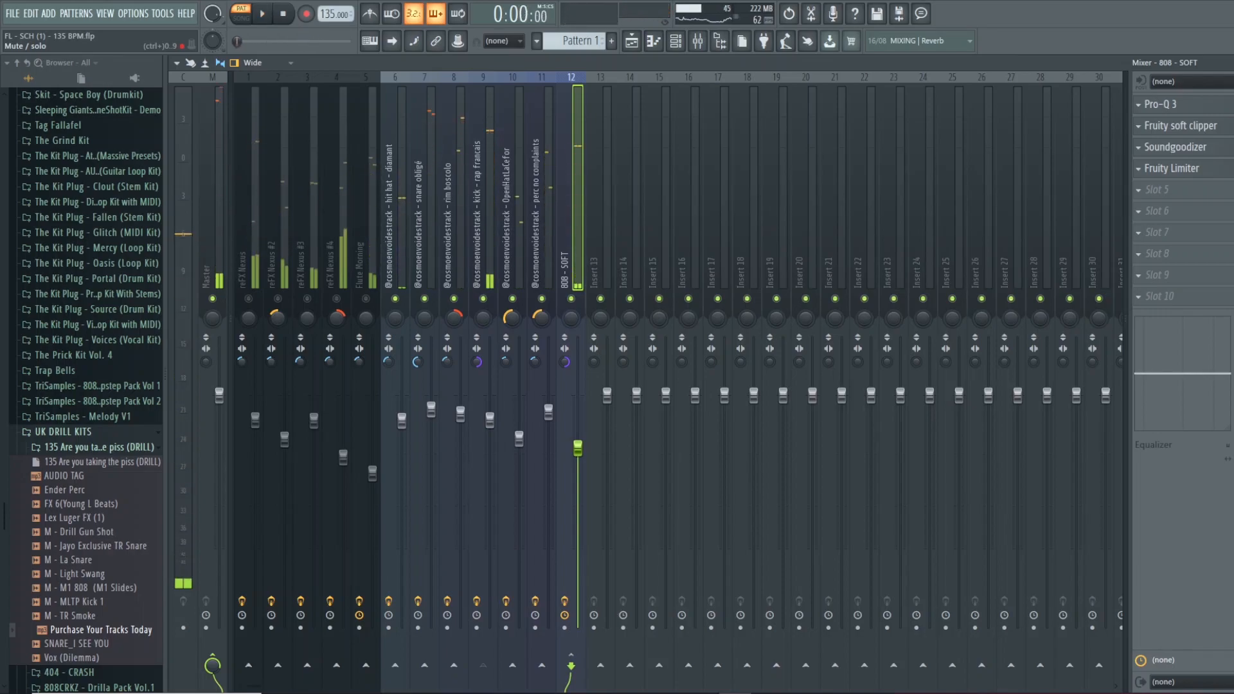
key("space")
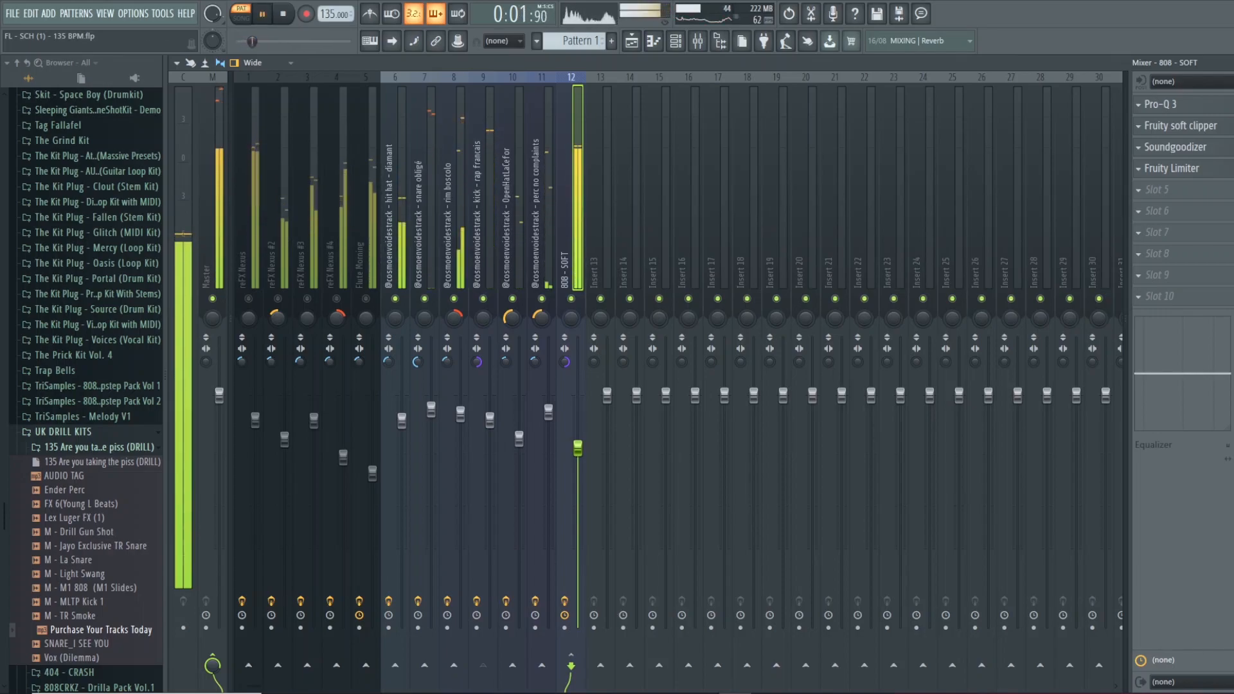
key("space")
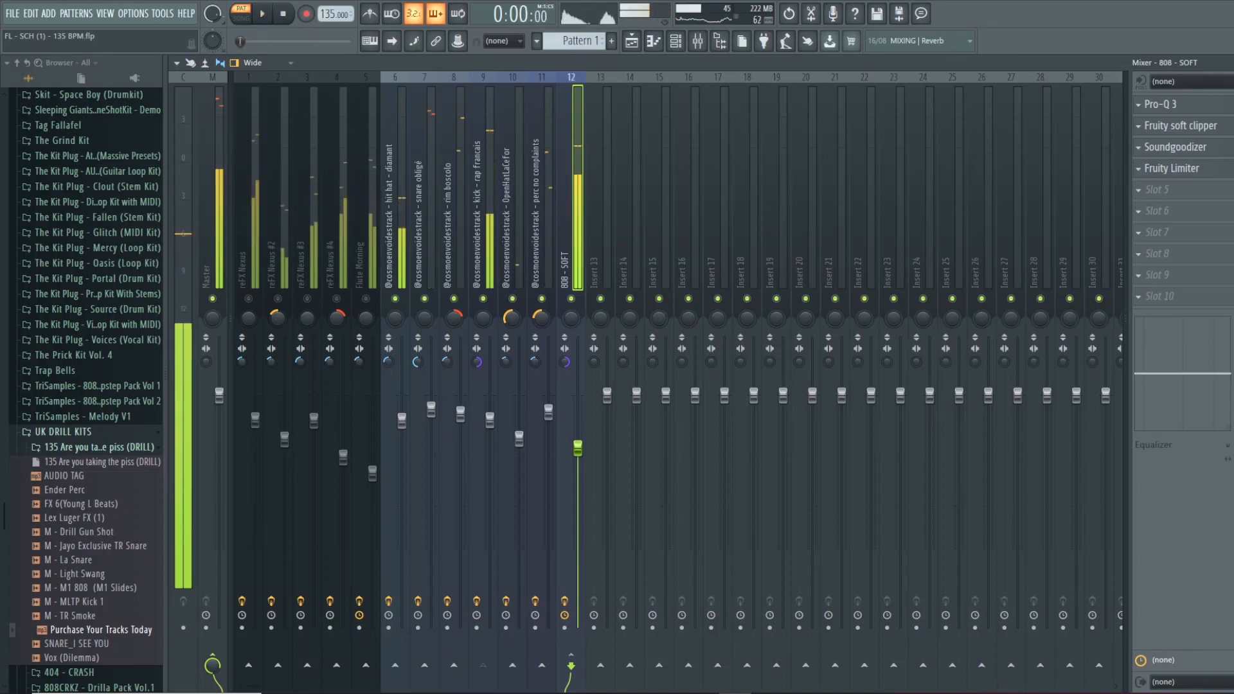
key("space")
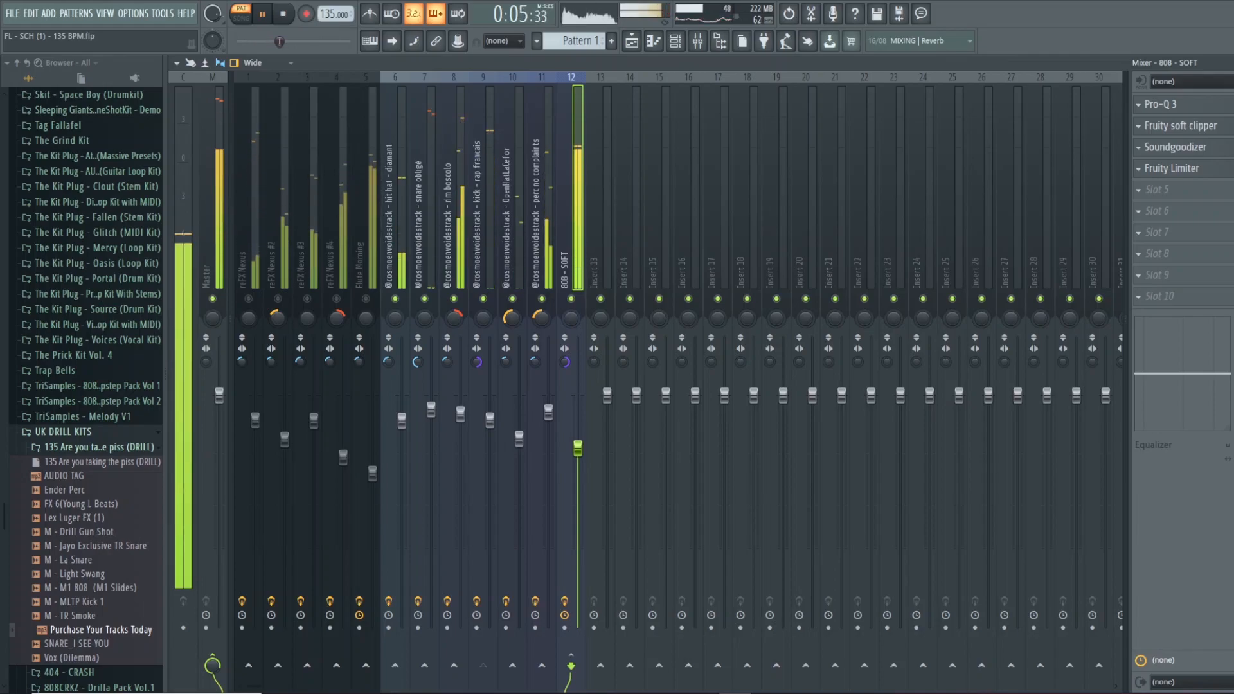
Unmute the melody tracks and pull the faders of all twelve melody and drum tracks fully down
left_click_drag(248, 276, 561, 277)
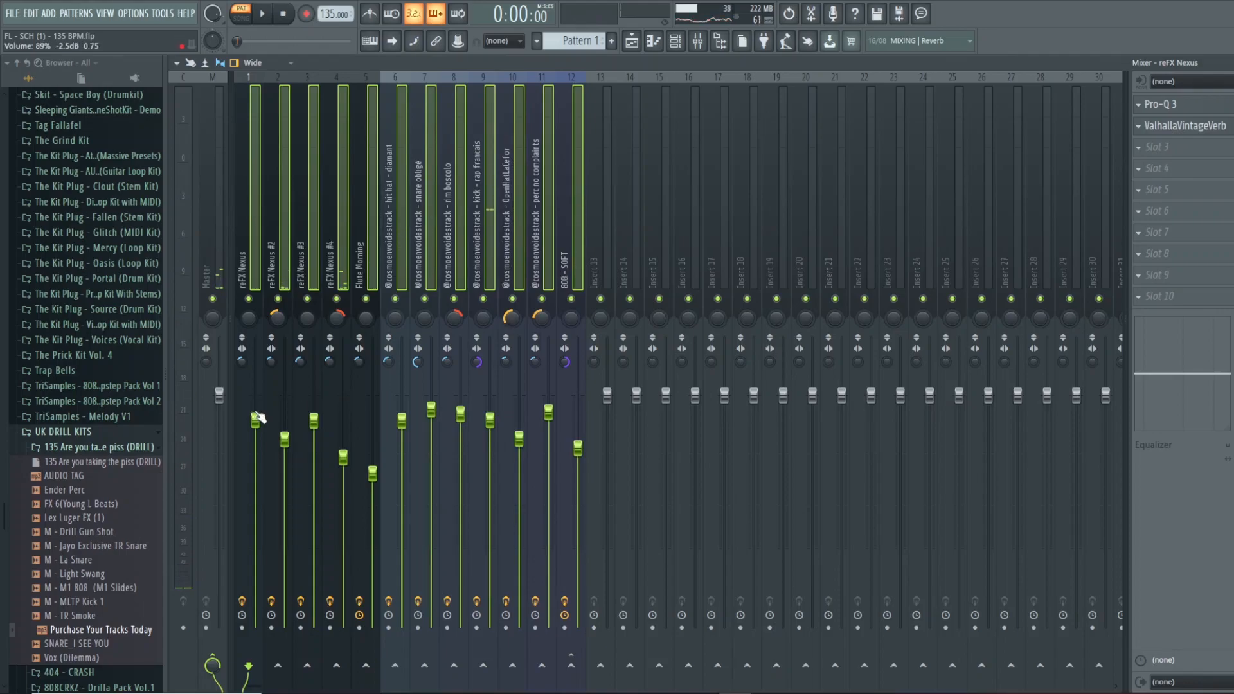
left_click_drag(258, 427, 257, 627)
left_click(252, 283)
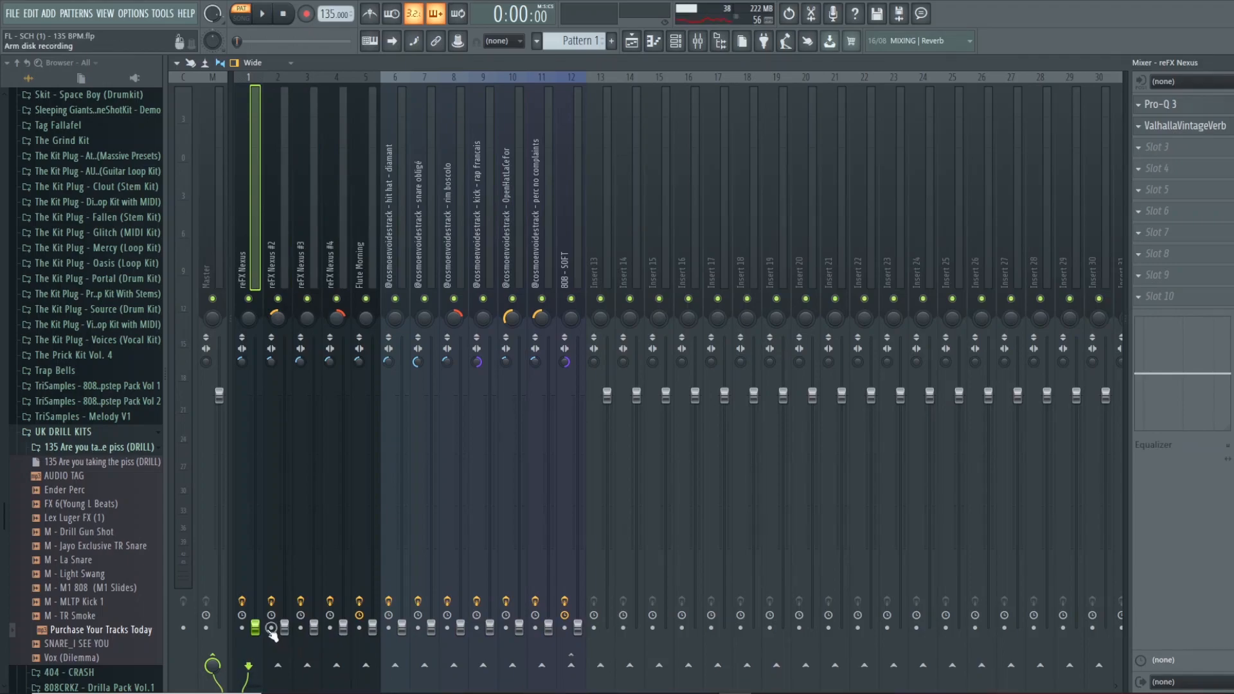
During playback, raise the refX Nexus fader to about -14.8 dB and bring up the refX Nexus #2 fader below it
key("space")
left_click_drag(255, 591, 256, 529)
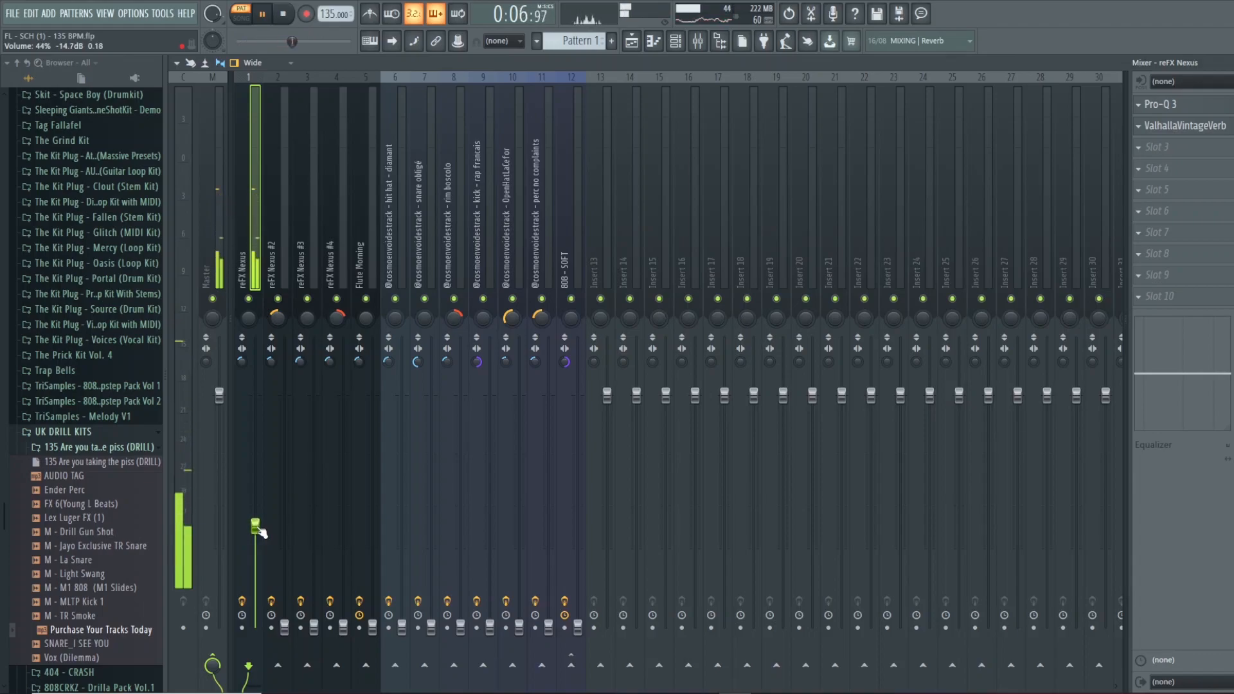
left_click(285, 620)
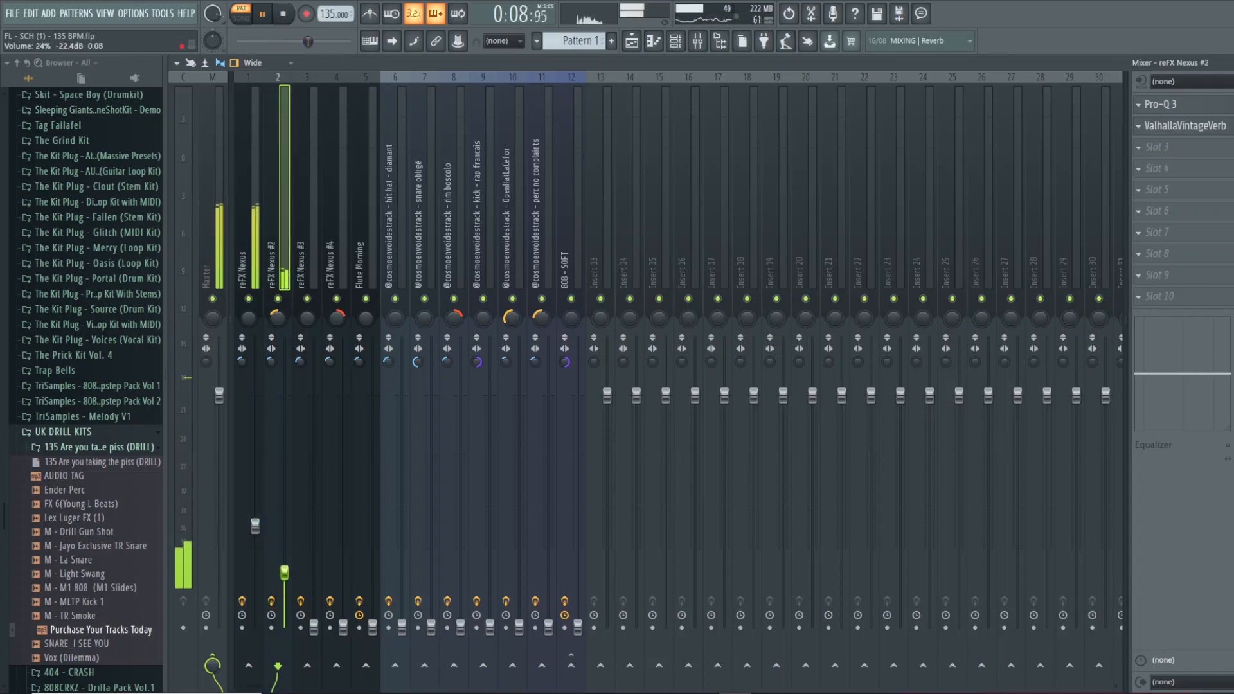
left_click(256, 525)
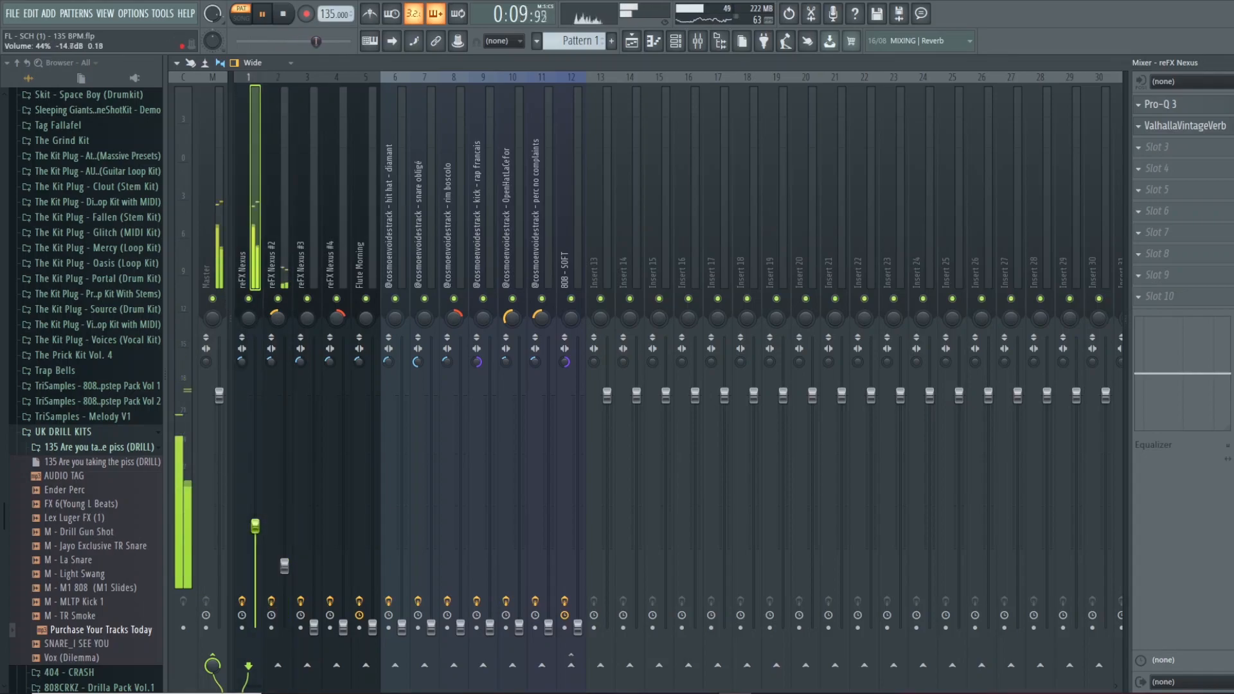
Raise the refX Nexus #2 fader to about -17.1 dB, #3 to -14.9 dB and #4 to -21.4 dB, plus the Flute Morning fader
left_click(284, 566)
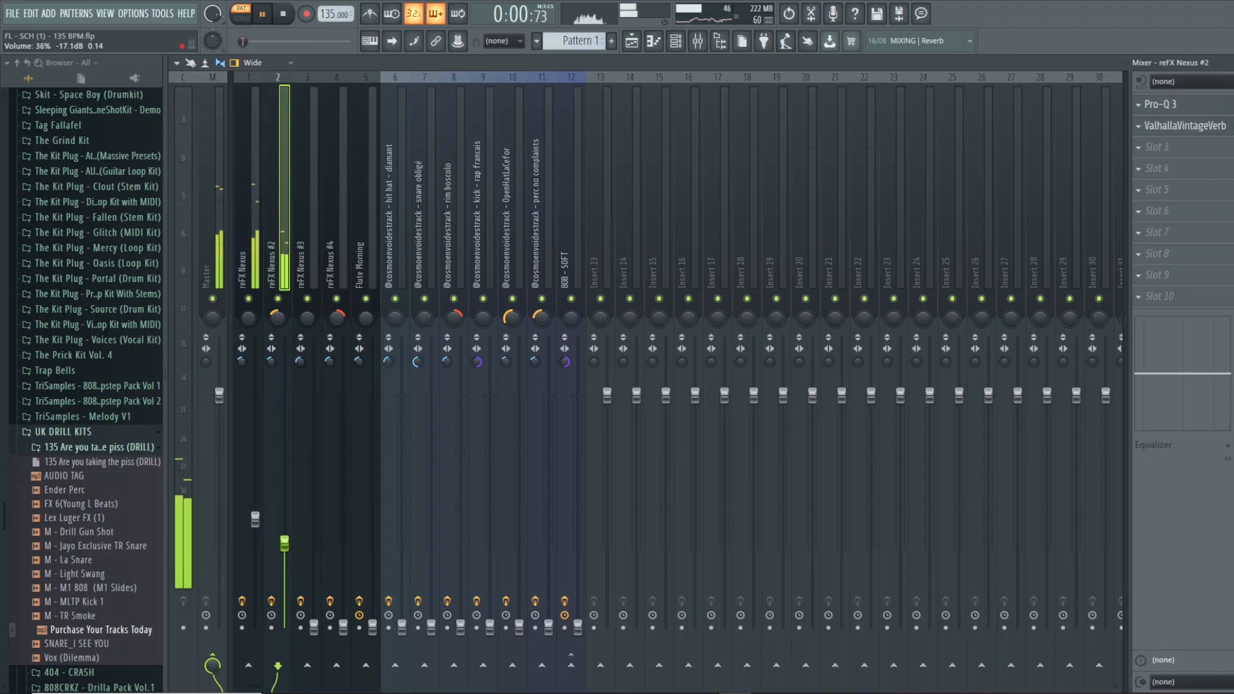
left_click(314, 626)
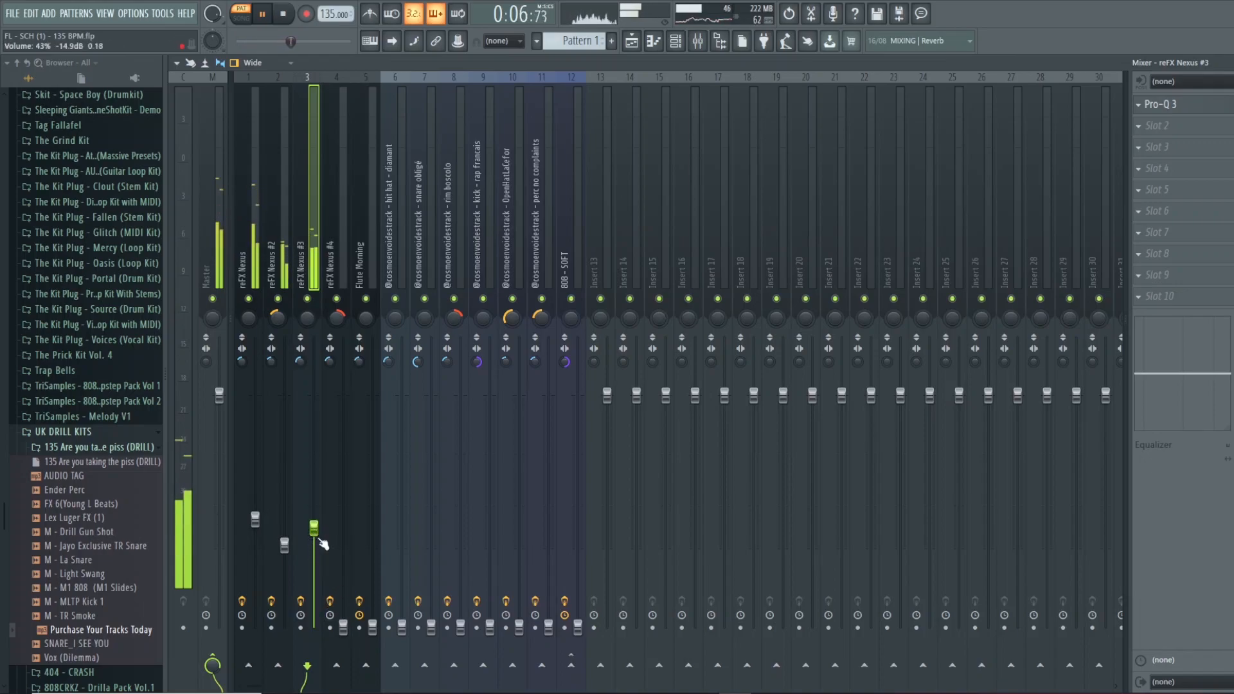
left_click(345, 626)
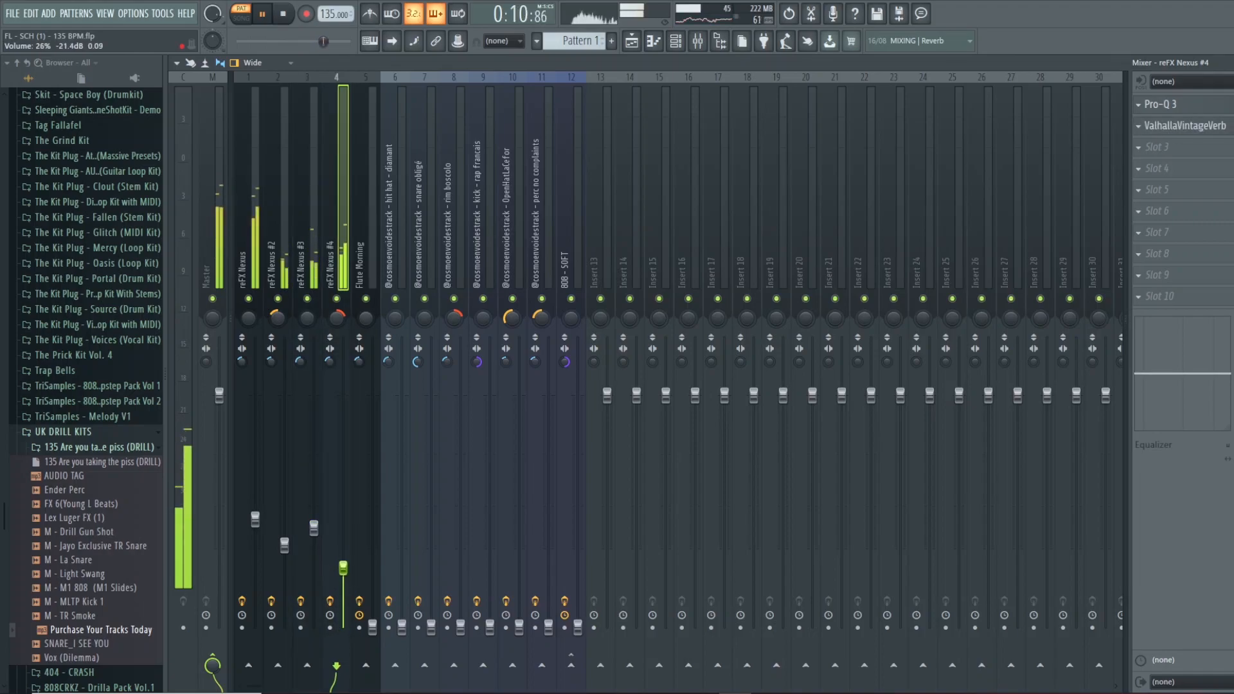
left_click(373, 625)
Bring up the hi-hat, snare, rim, kick, open hat, perc and 808 faders by ear against the melody during playback
left_click_drag(401, 627, 431, 498)
left_click_drag(437, 552, 434, 556)
left_click_drag(460, 627, 498, 531)
left_click_drag(519, 626, 549, 507)
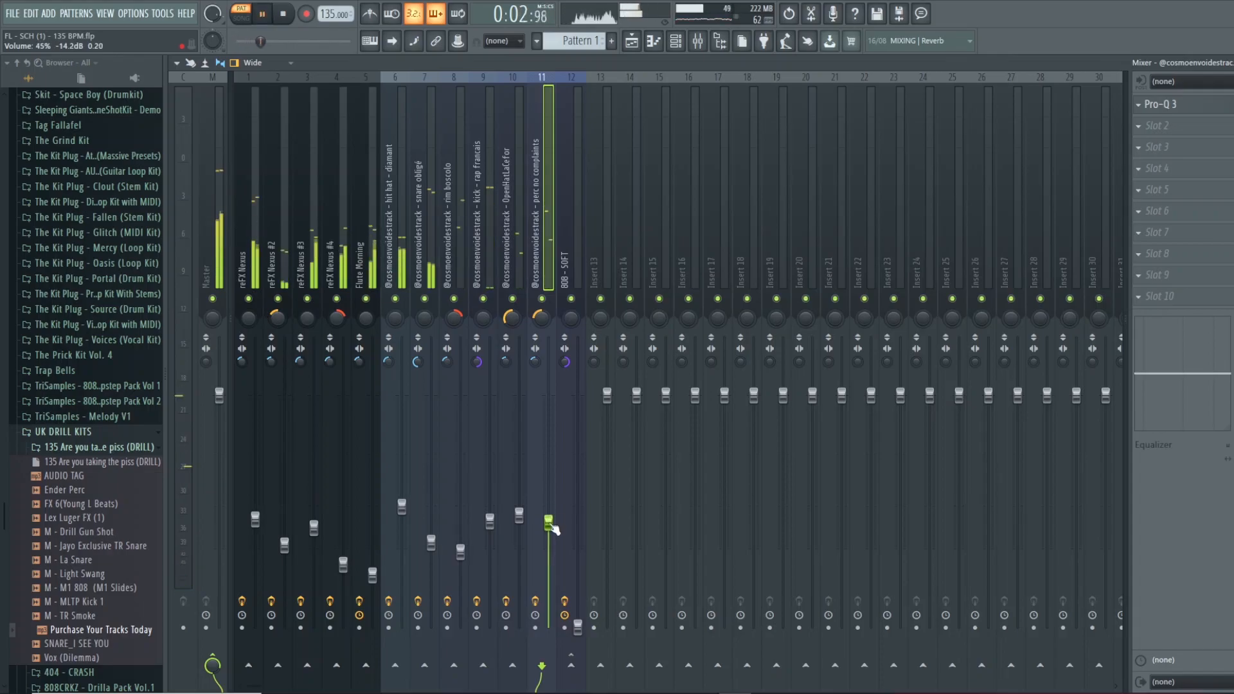
key("space")
left_click_drag(572, 627, 579, 551)
key("space")
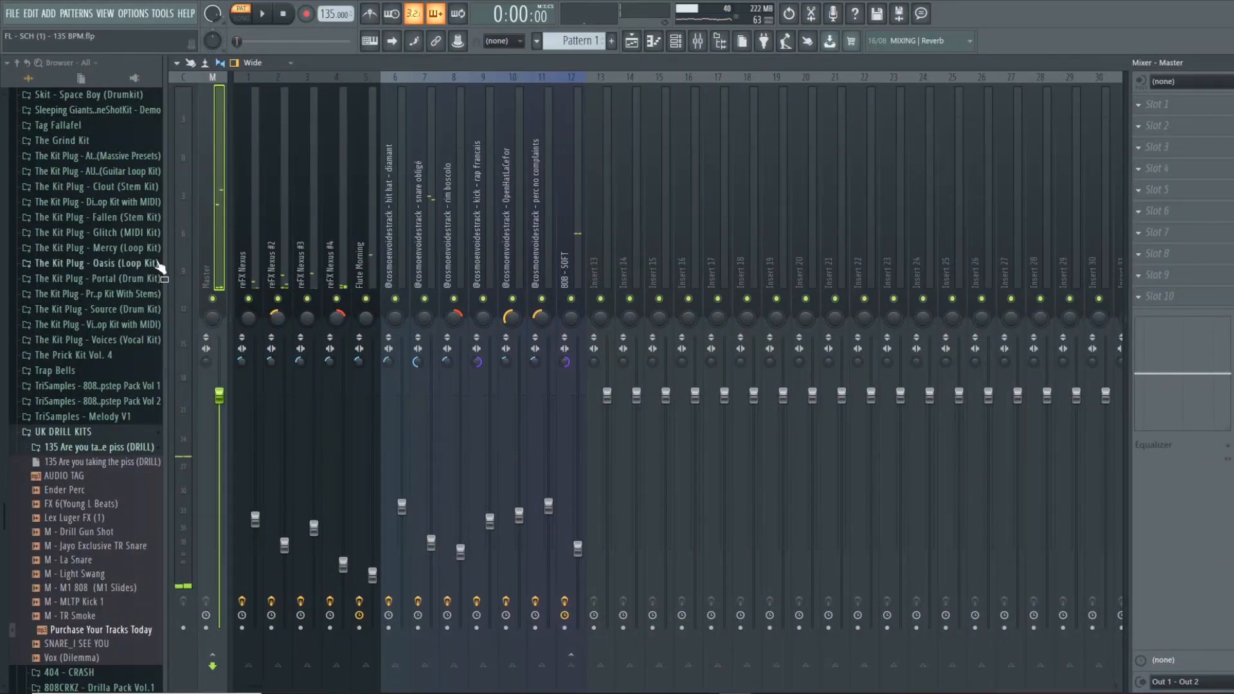
Add Fruity Stereo Shaper to the master track and slightly raise the two outer faders of its mixer matrix
left_click(1164, 126)
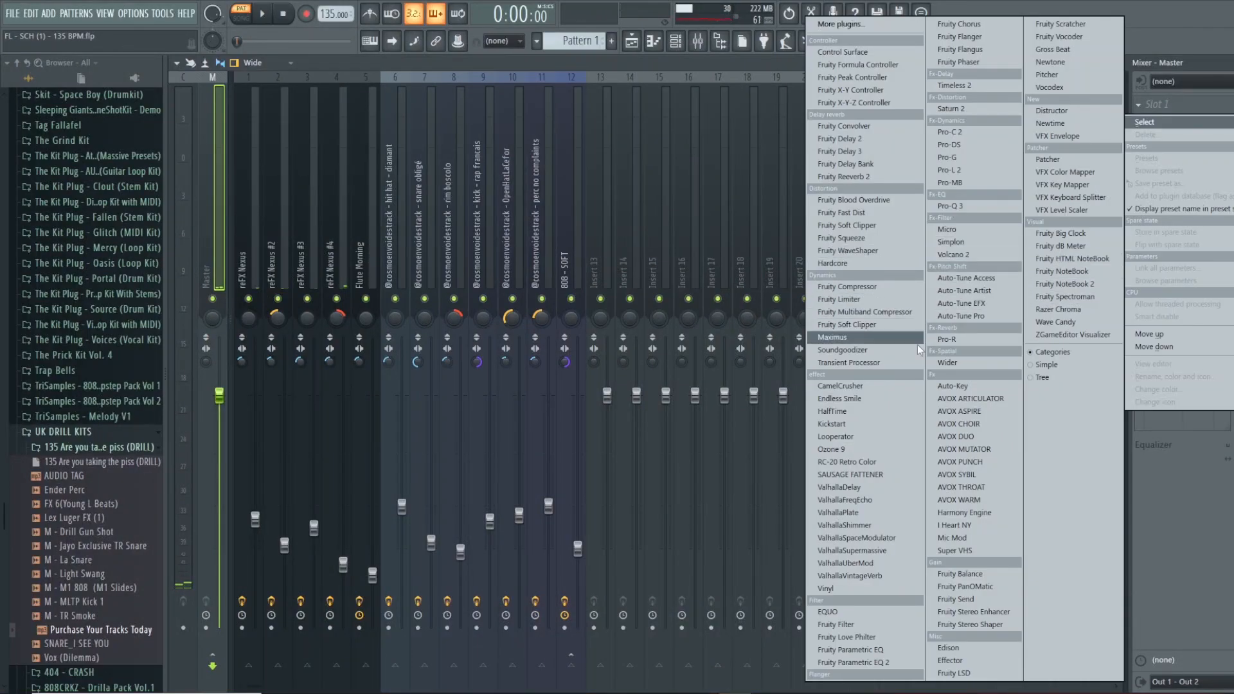
left_click(981, 633)
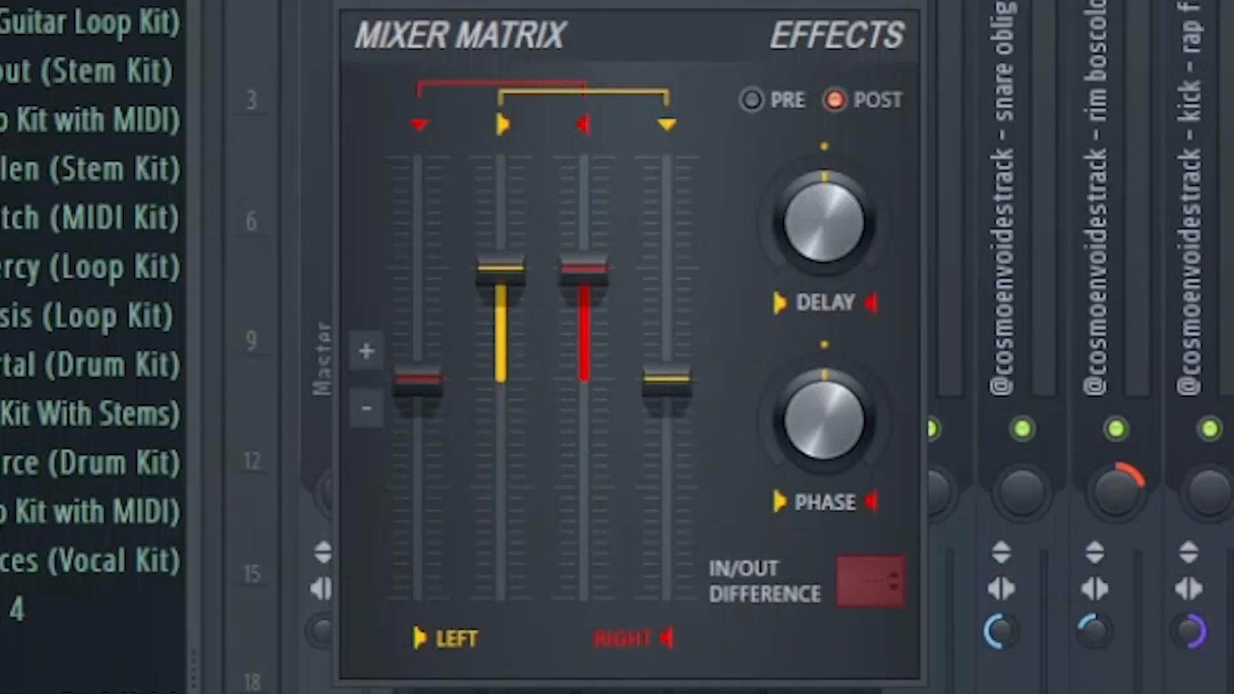
left_click_drag(403, 389, 404, 362)
left_click_drag(682, 418, 682, 392)
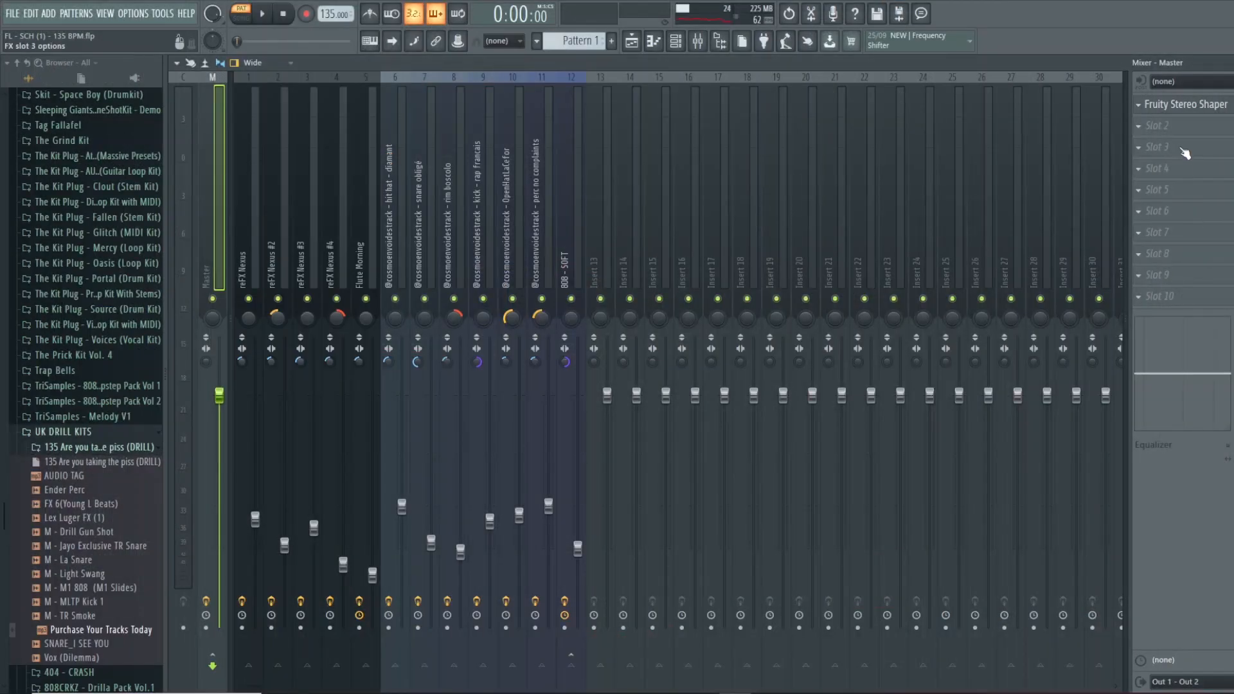
Insert Fruity Soft Clipper in the master's second effect slot and play the beat briefly to check it
left_click(1185, 134)
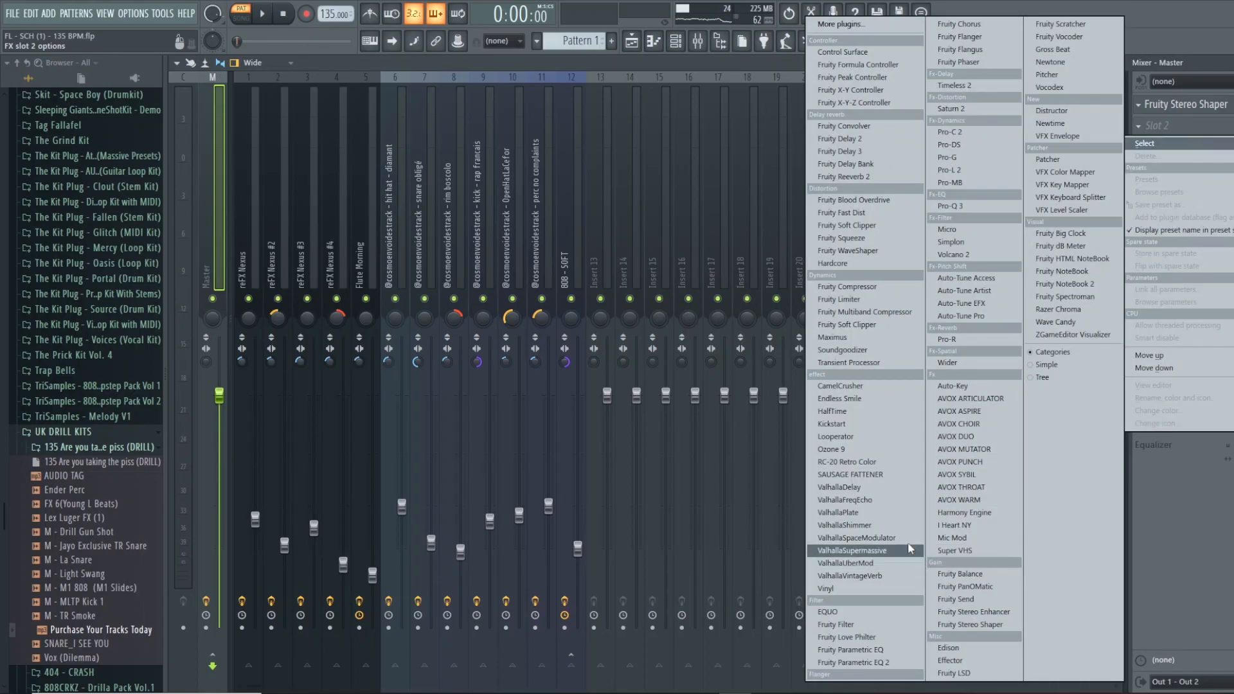
left_click(873, 327)
left_click(404, 176)
key("space")
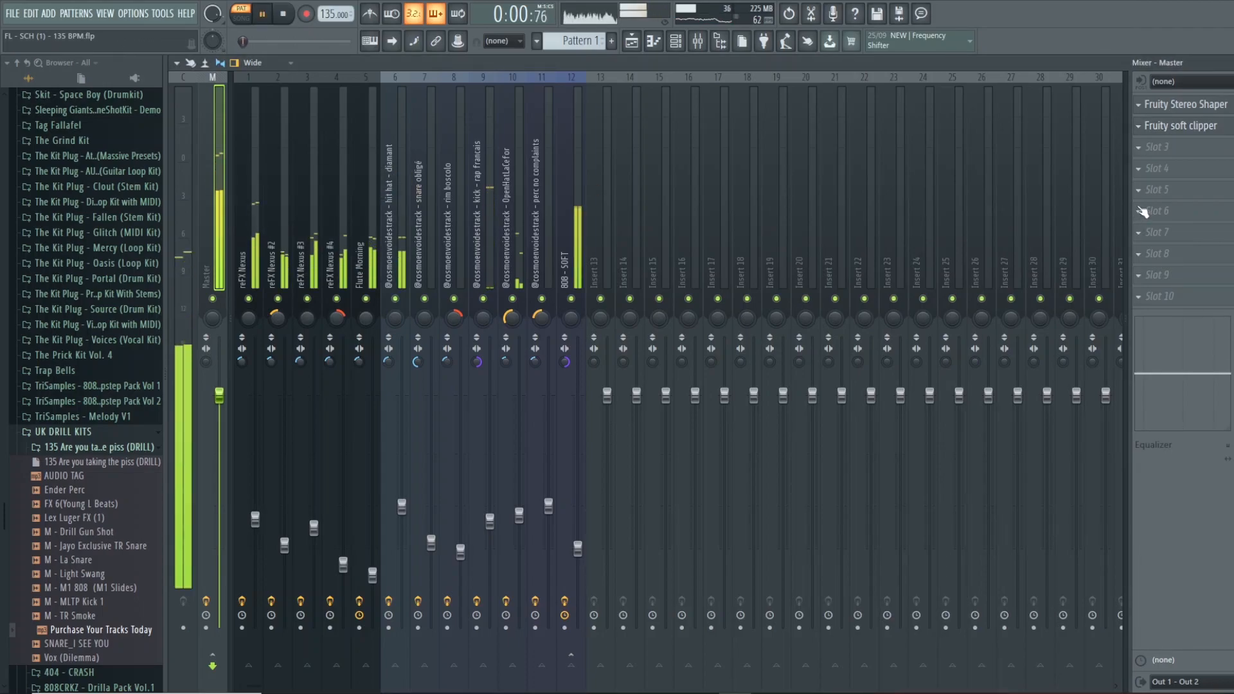
key("space")
Add Fruity Multiband Compressor to the master's third slot with the Mastering 6dB preset and play the beat to check it
left_click(1171, 154)
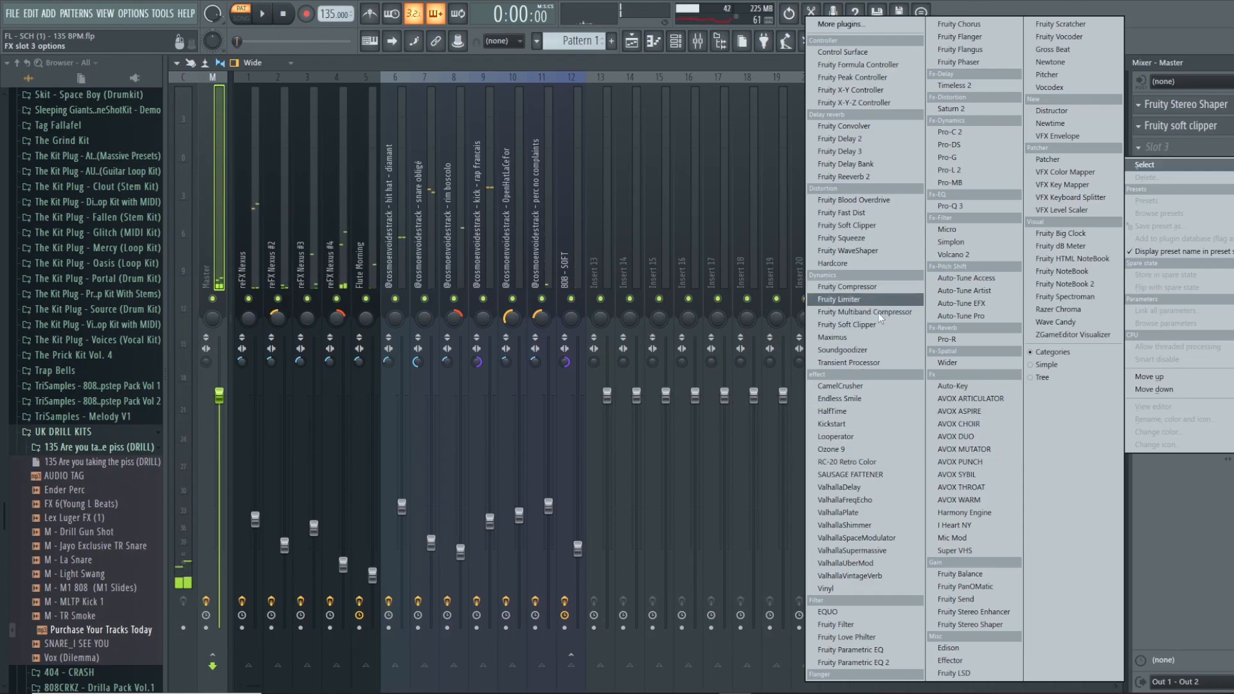
left_click(877, 315)
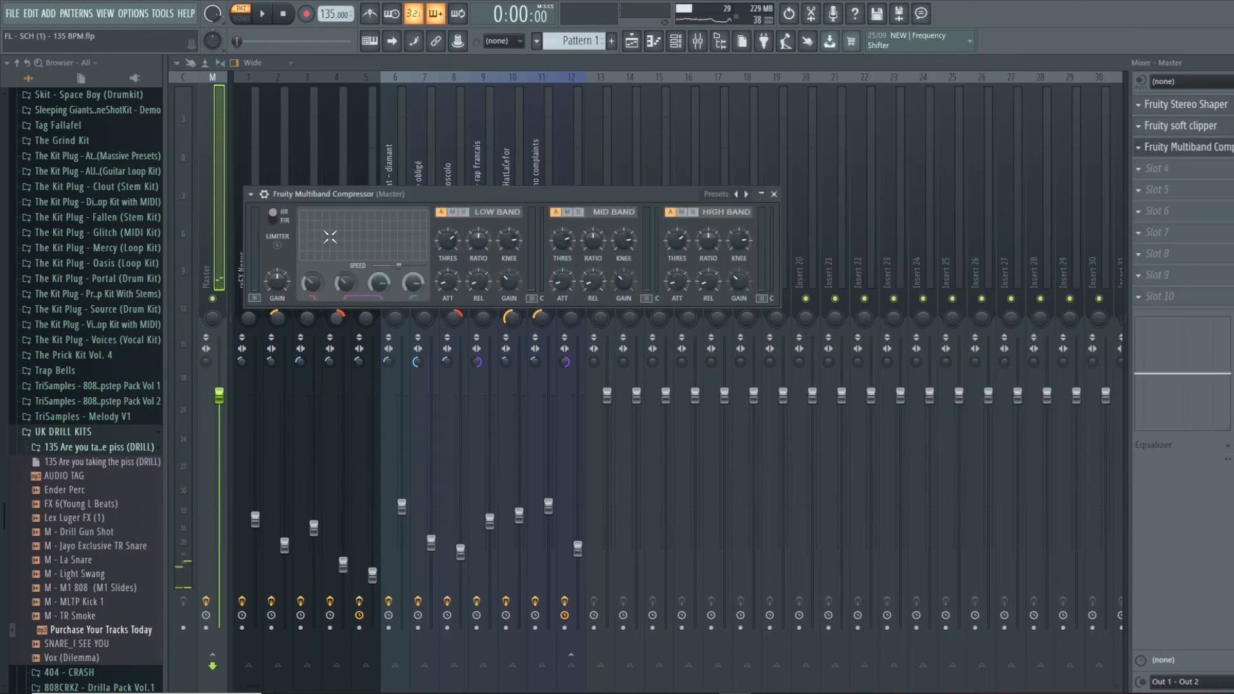
left_click(252, 195)
mouse_move(302, 249)
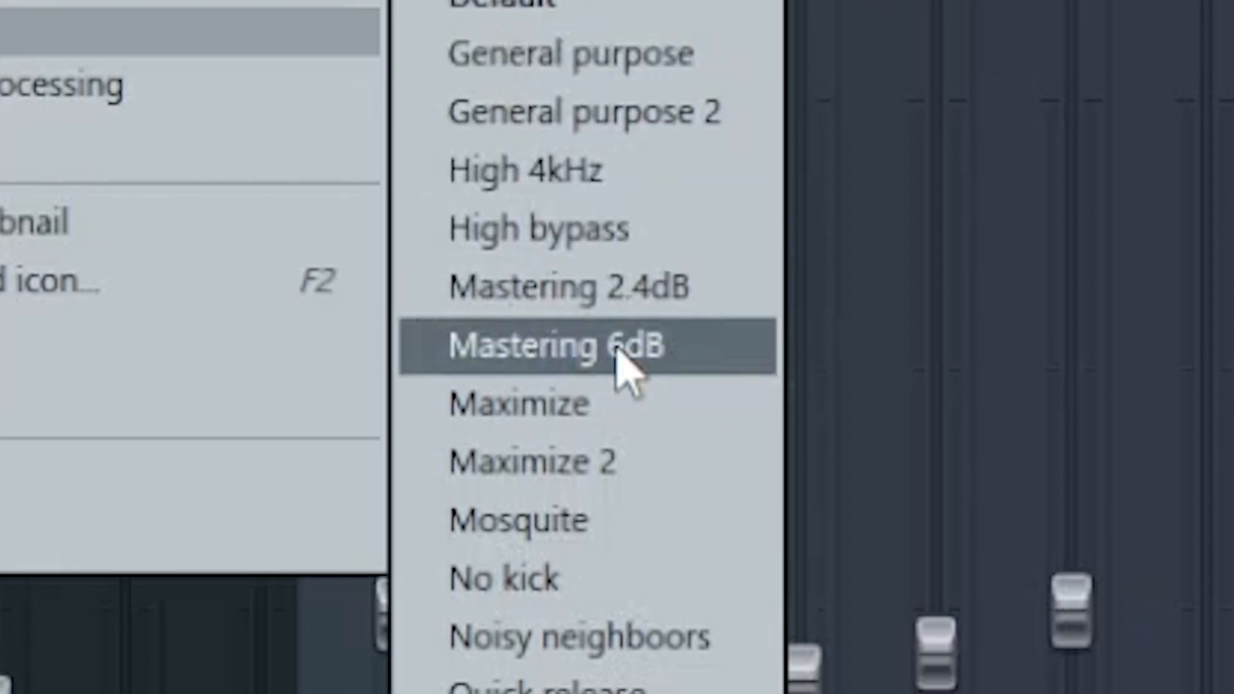
left_click(576, 346)
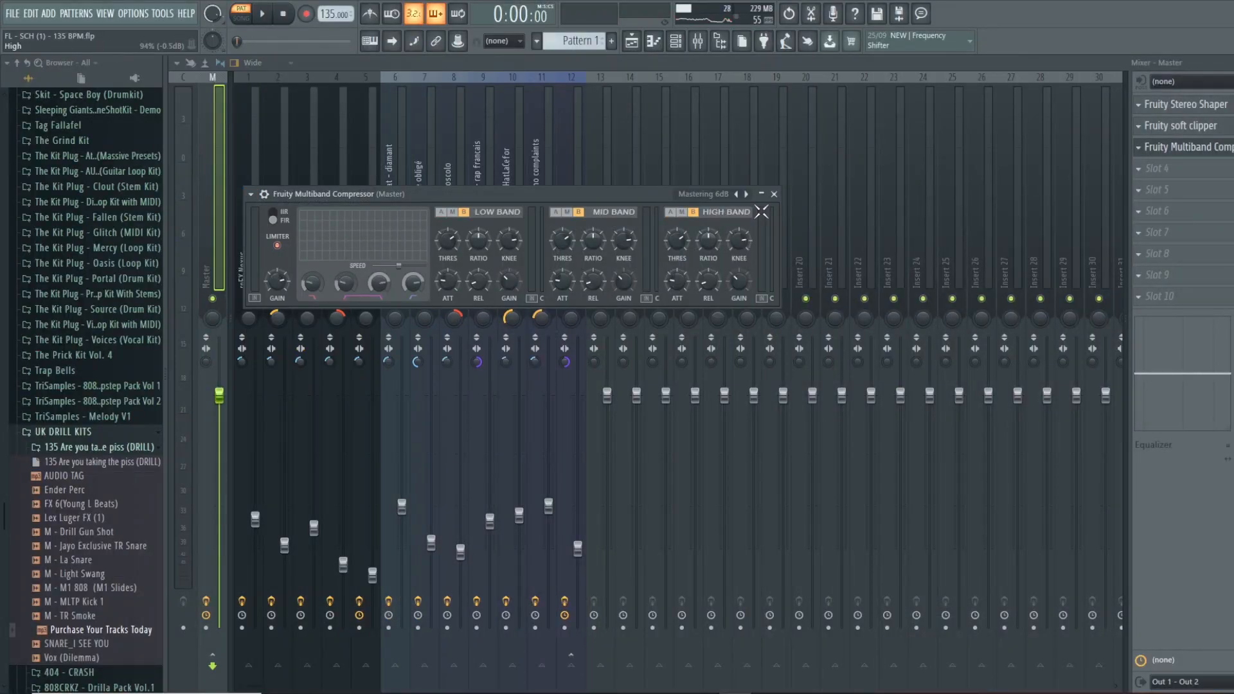
key("space")
left_click(774, 194)
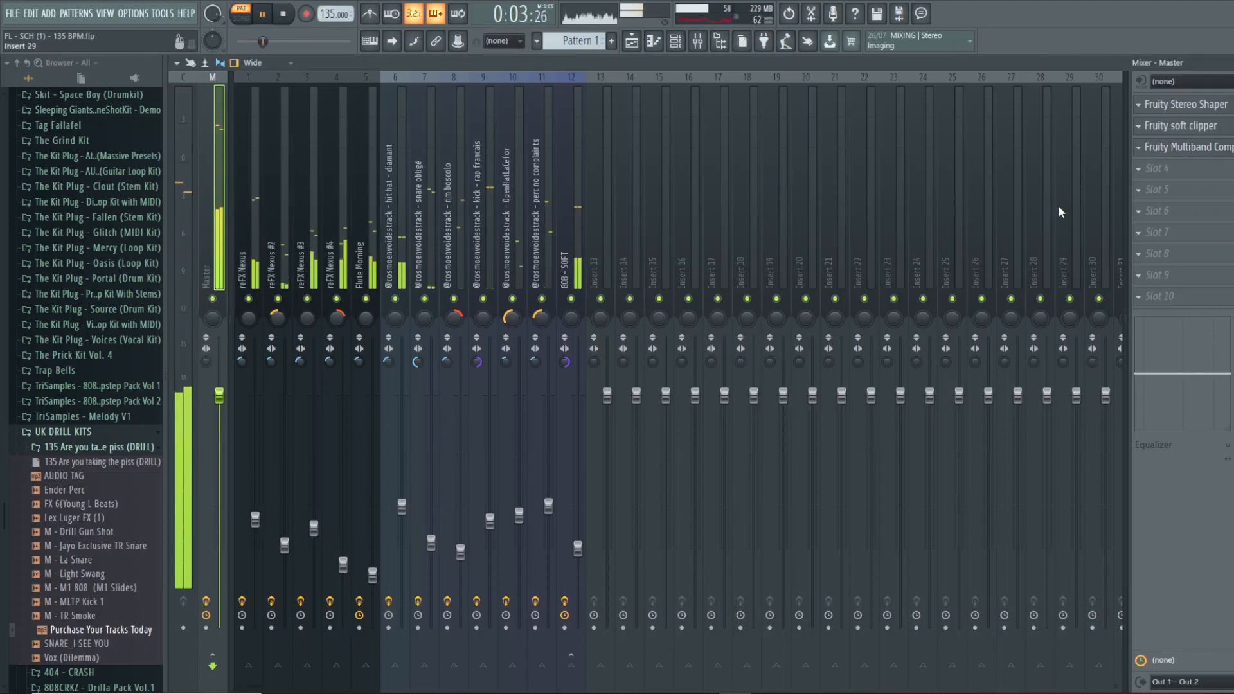
key("space")
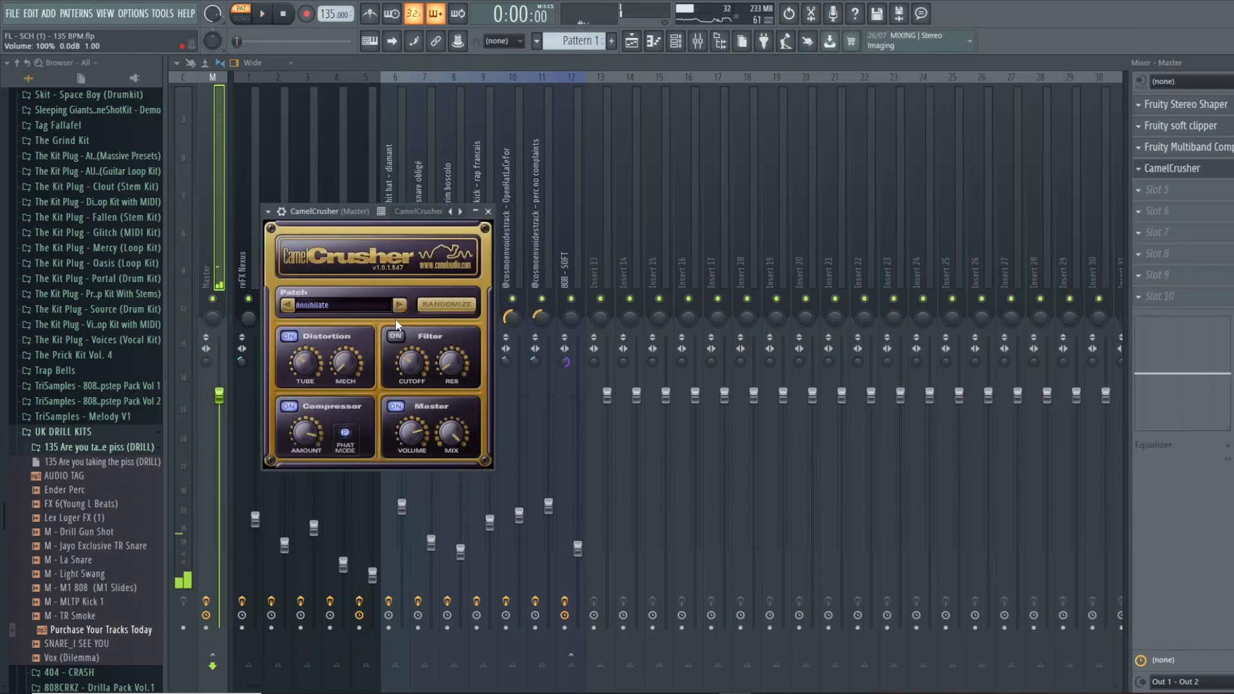
Load the Subtle Master patch in CamelCrusher on the master track and close the plugin
left_click(360, 305)
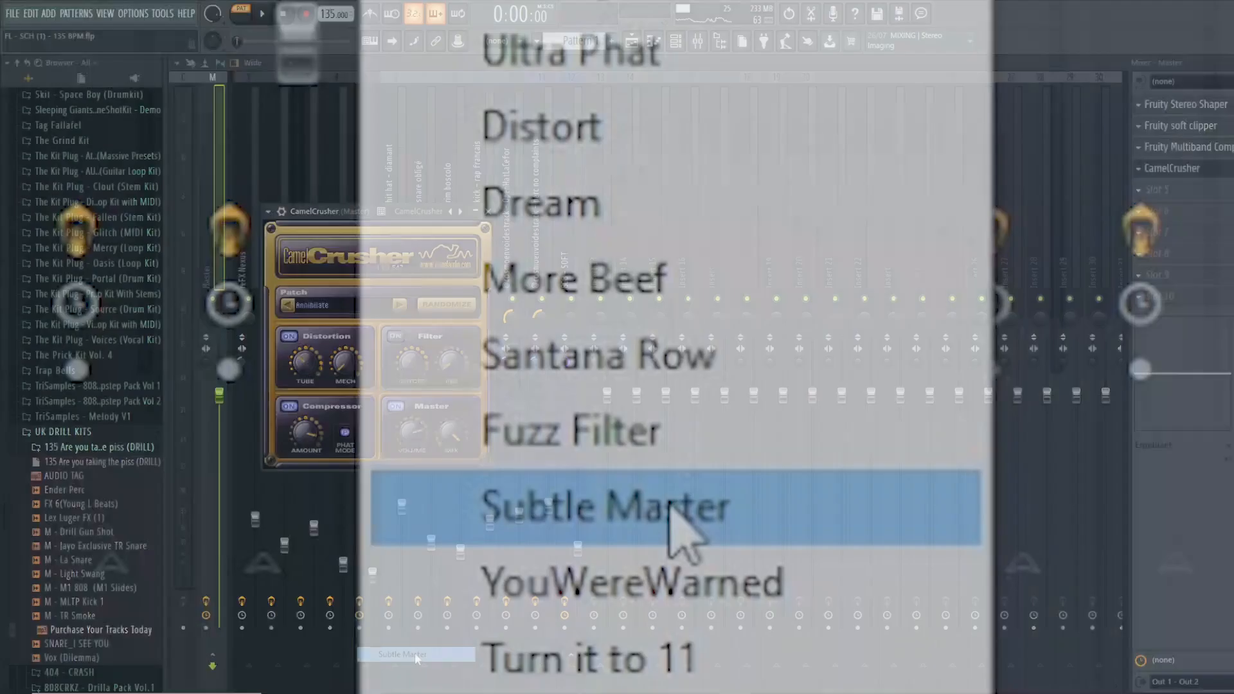
left_click(415, 653)
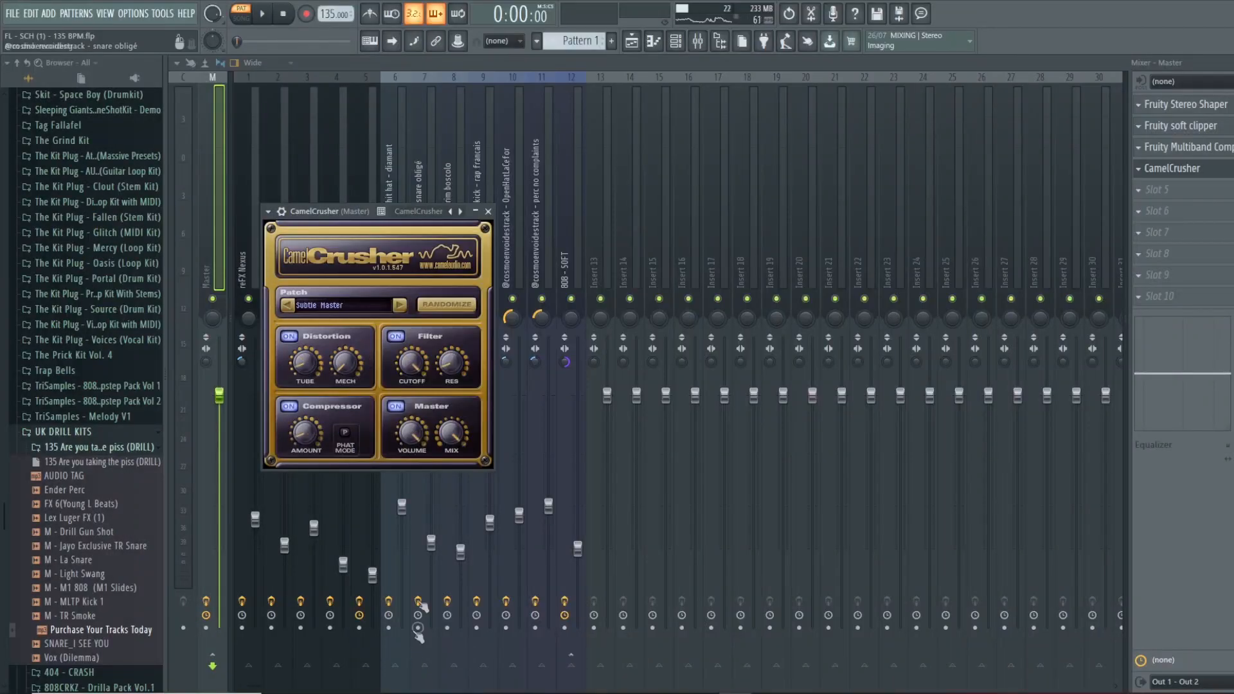
left_click(488, 211)
Play the mastered beat and fine-tune the 808 - SOFT fader at around -18 dB
key("space")
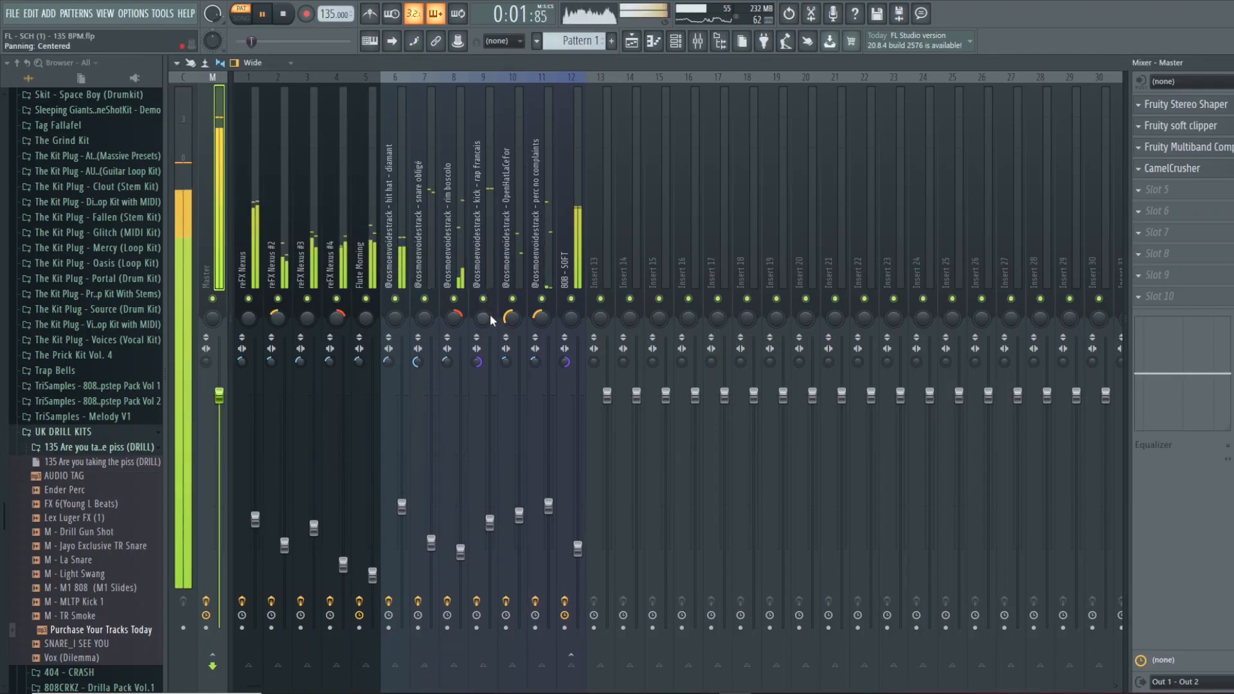
left_click(578, 549)
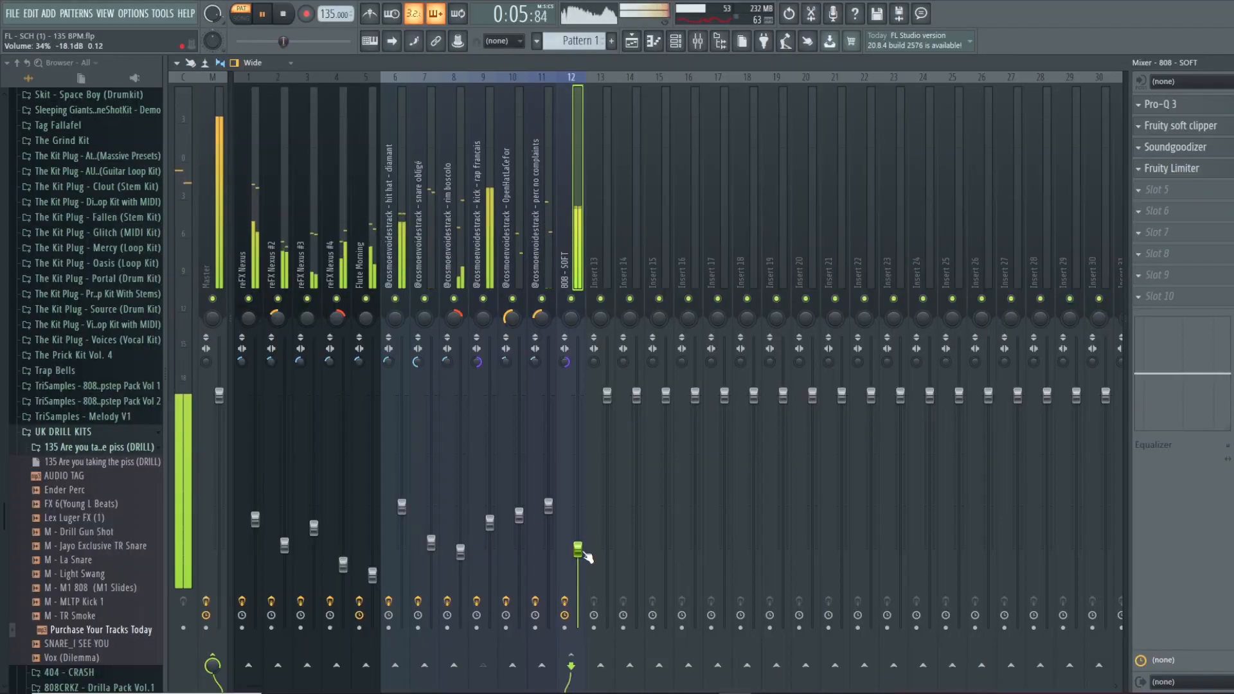
left_click_drag(589, 557, 587, 550)
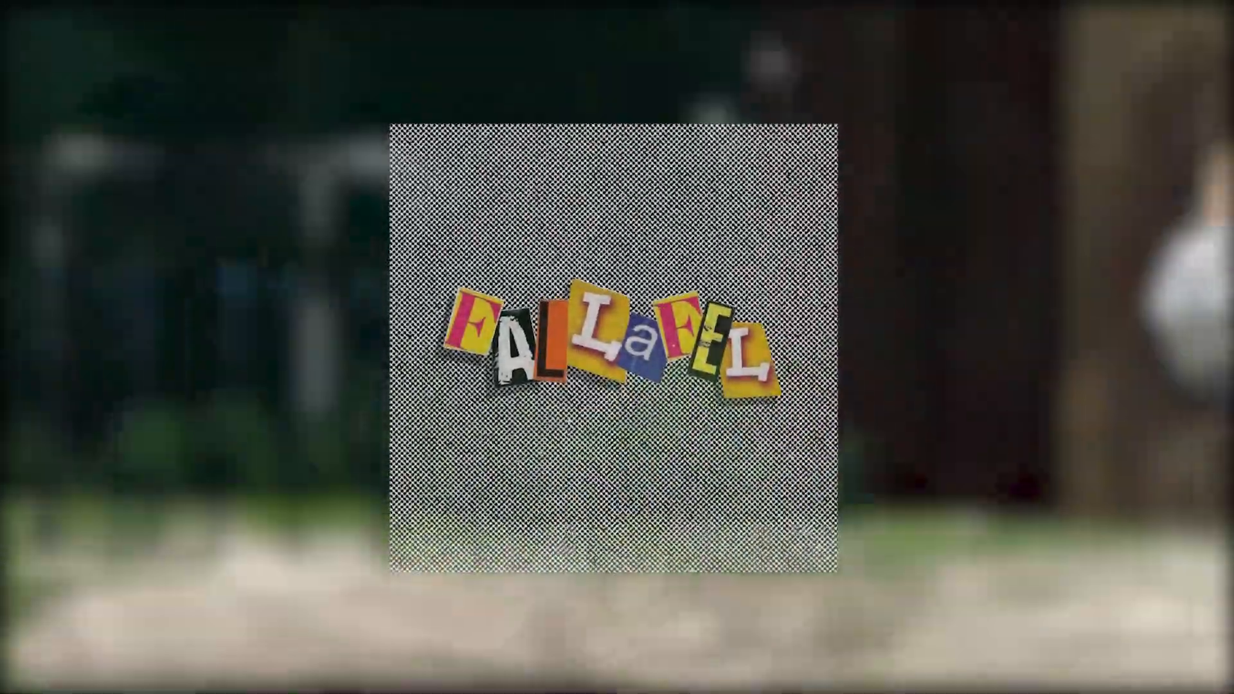